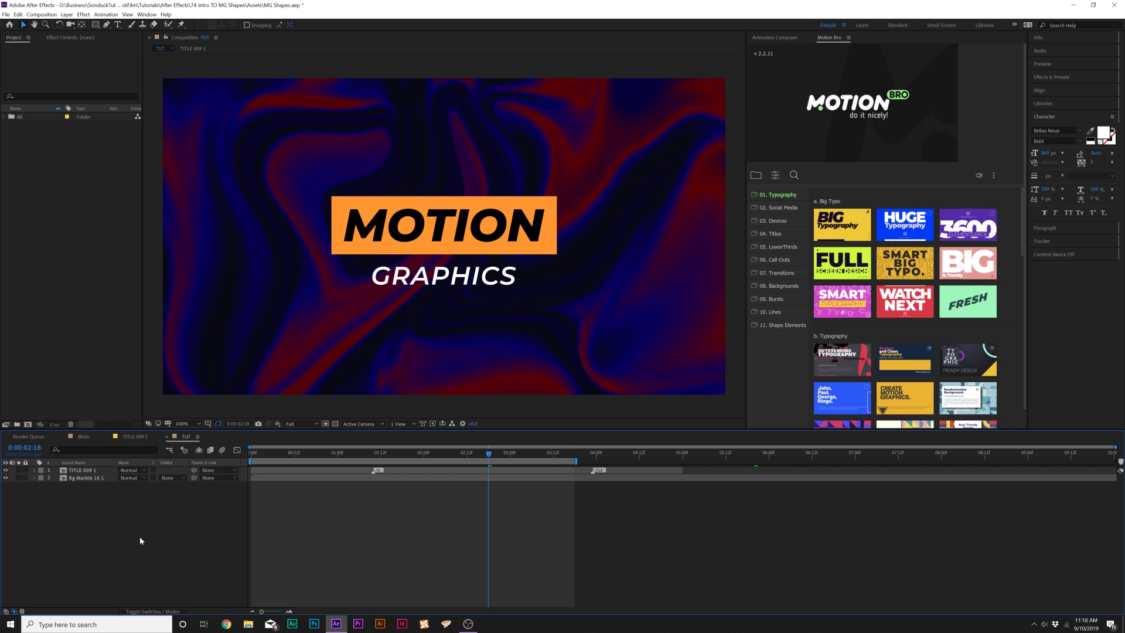
- Activate the Pen tool and set the shape fill to None
left_click(96, 24)
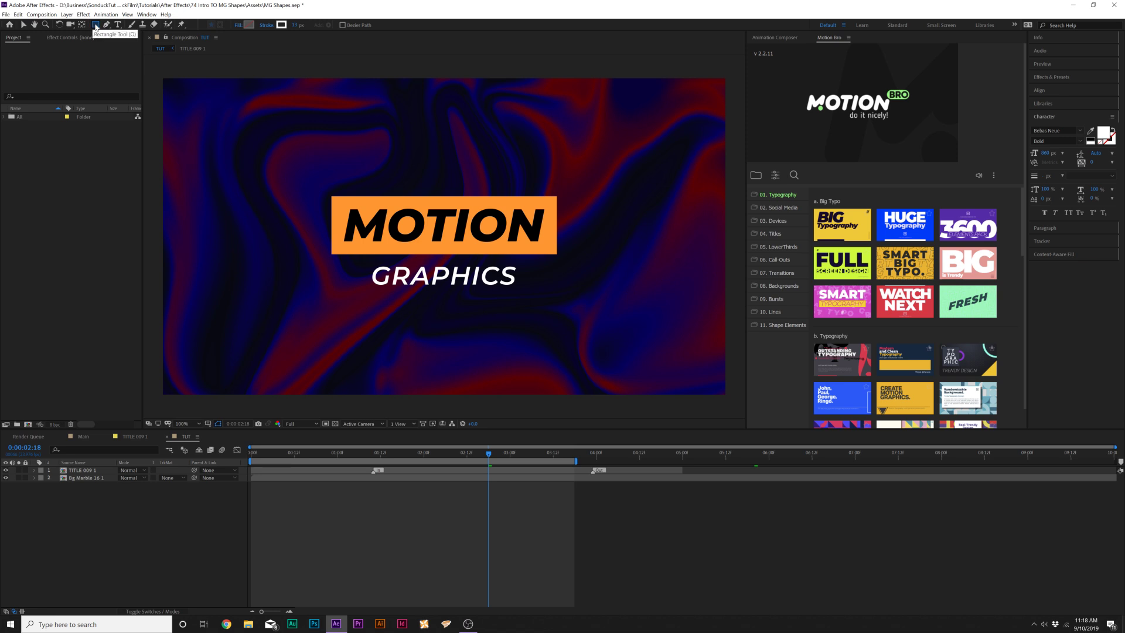
left_click(105, 26)
left_click(238, 25)
left_click(585, 197)
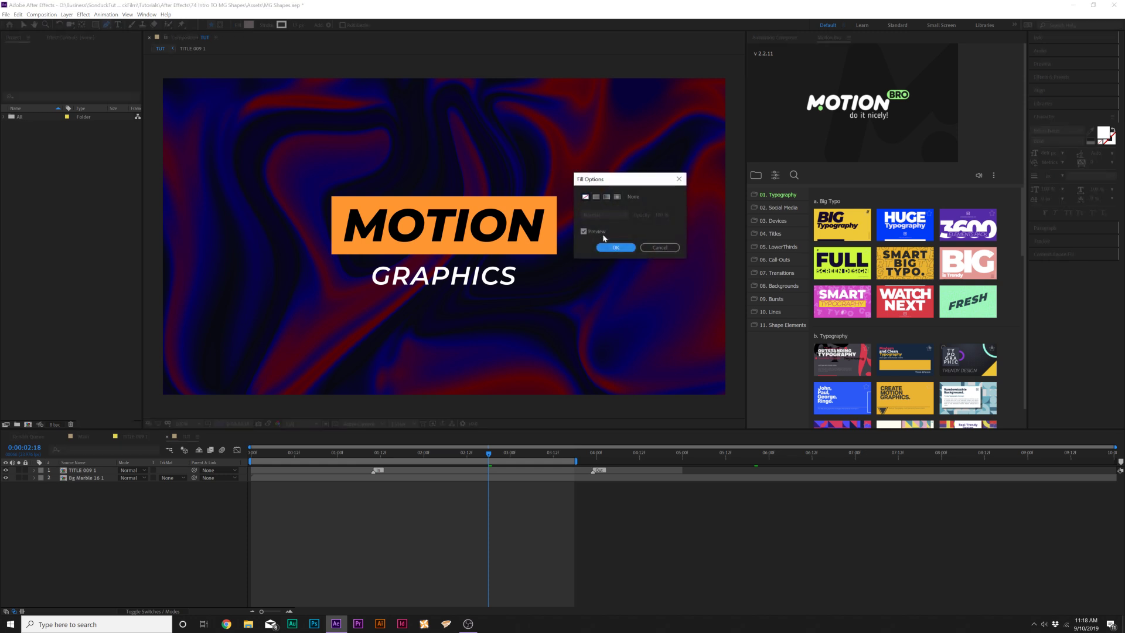
left_click(613, 247)
- Set the shape stroke colour to the orange sampled from the box behind the word MOTION
left_click(266, 25)
left_click(585, 196)
left_click(615, 247)
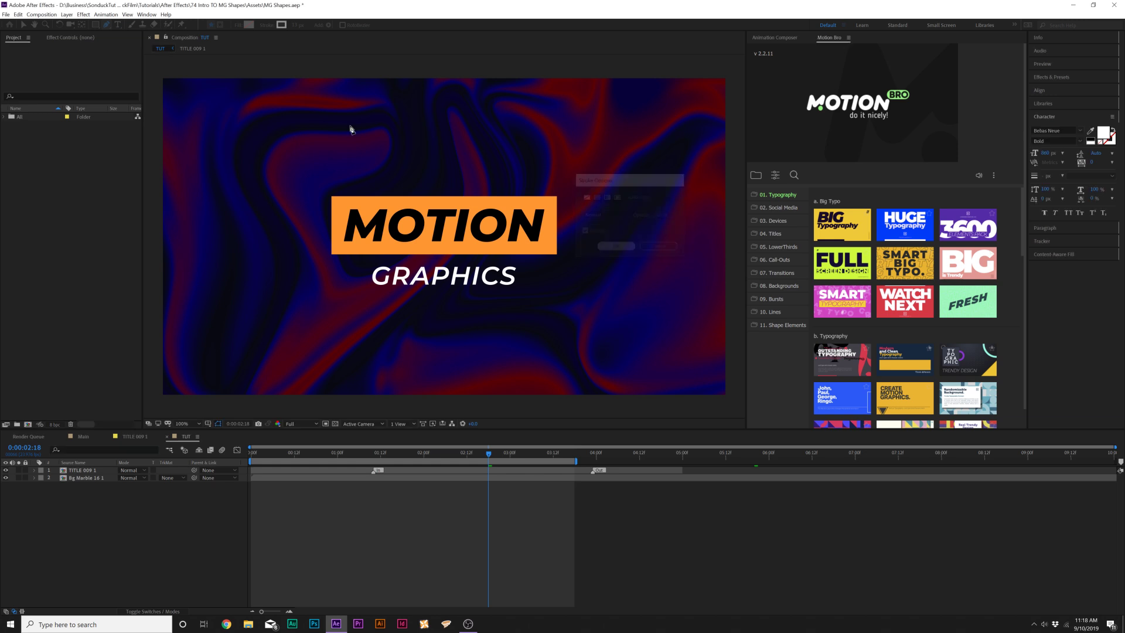
left_click(281, 25)
left_click(741, 289)
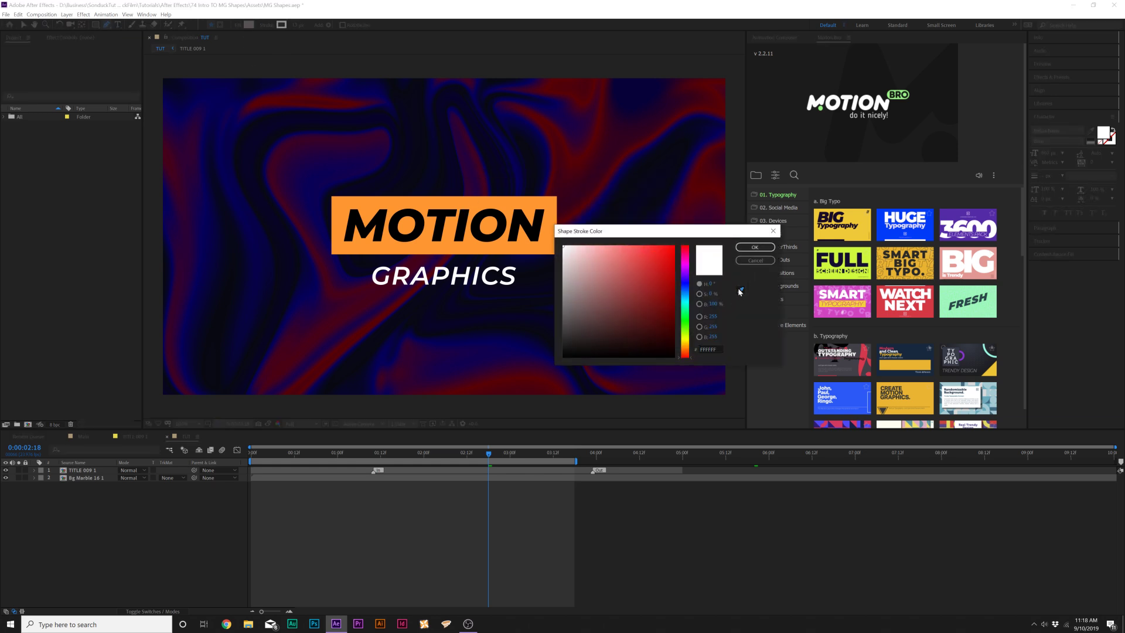
left_click(507, 204)
left_click(755, 247)
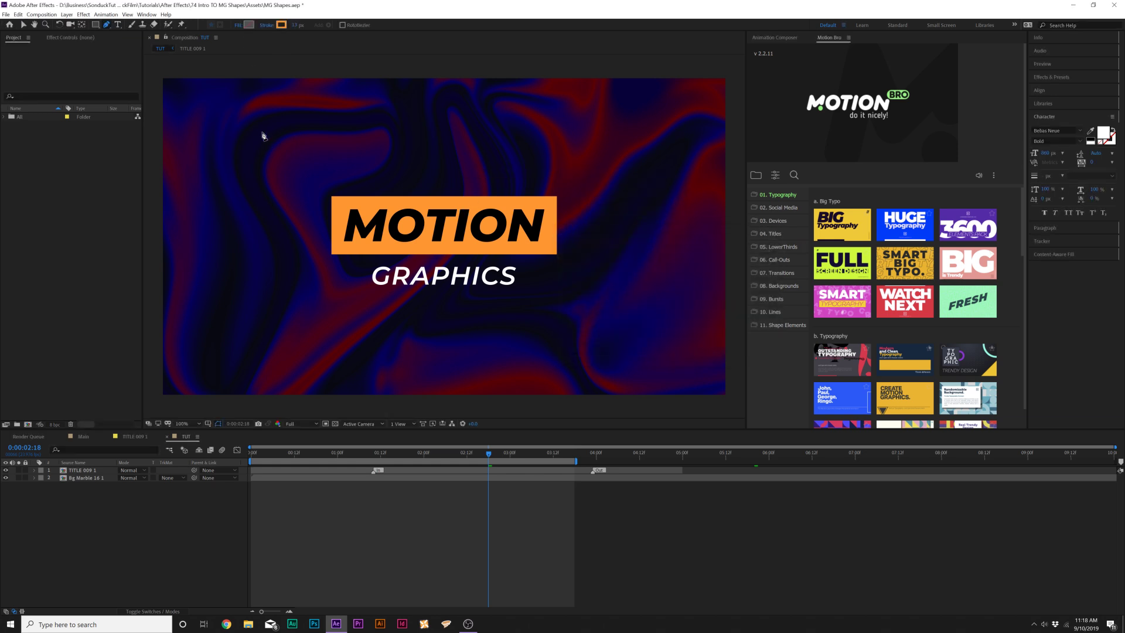
- Draw a short straight vertical line above and to the left of the MOTION title and thicken its stroke
left_click(265, 134)
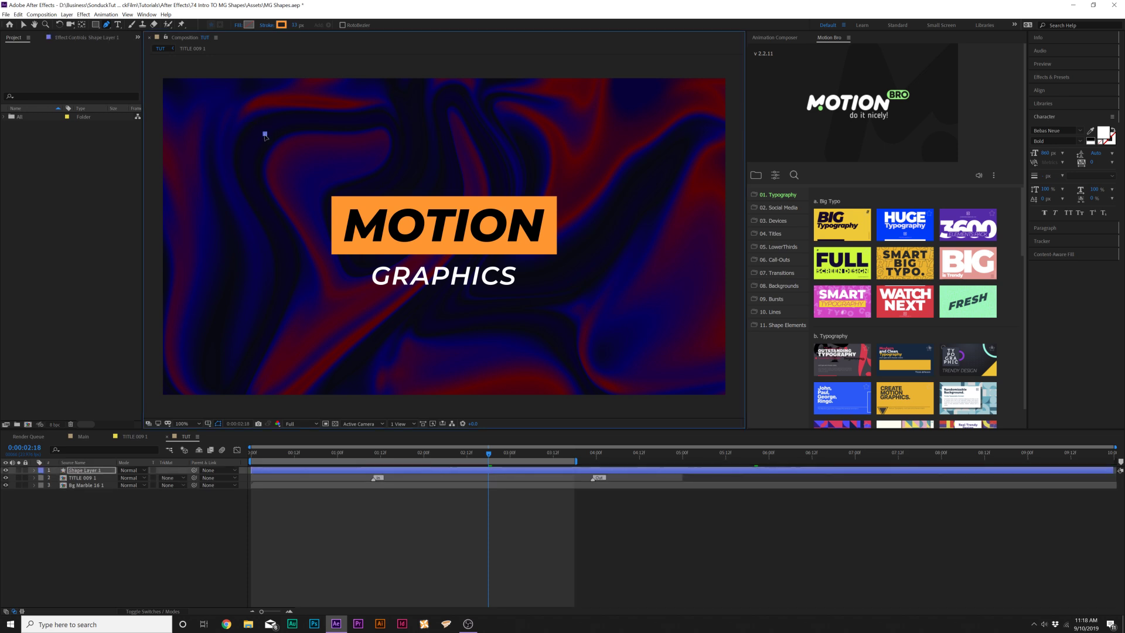
left_click(265, 205)
left_click(125, 542)
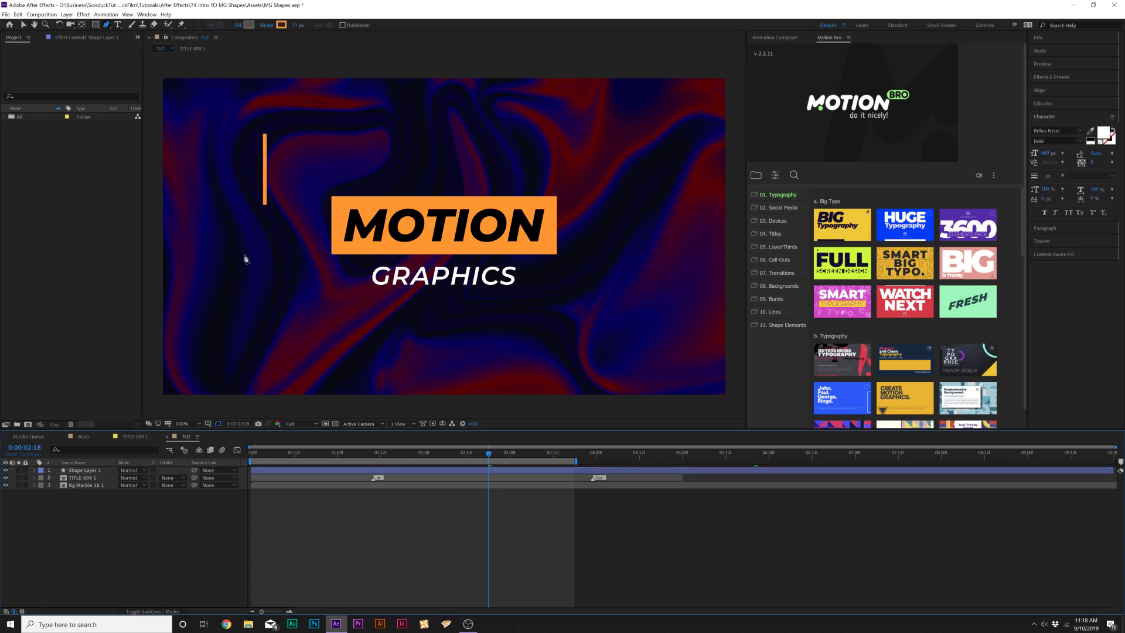
left_click(104, 469)
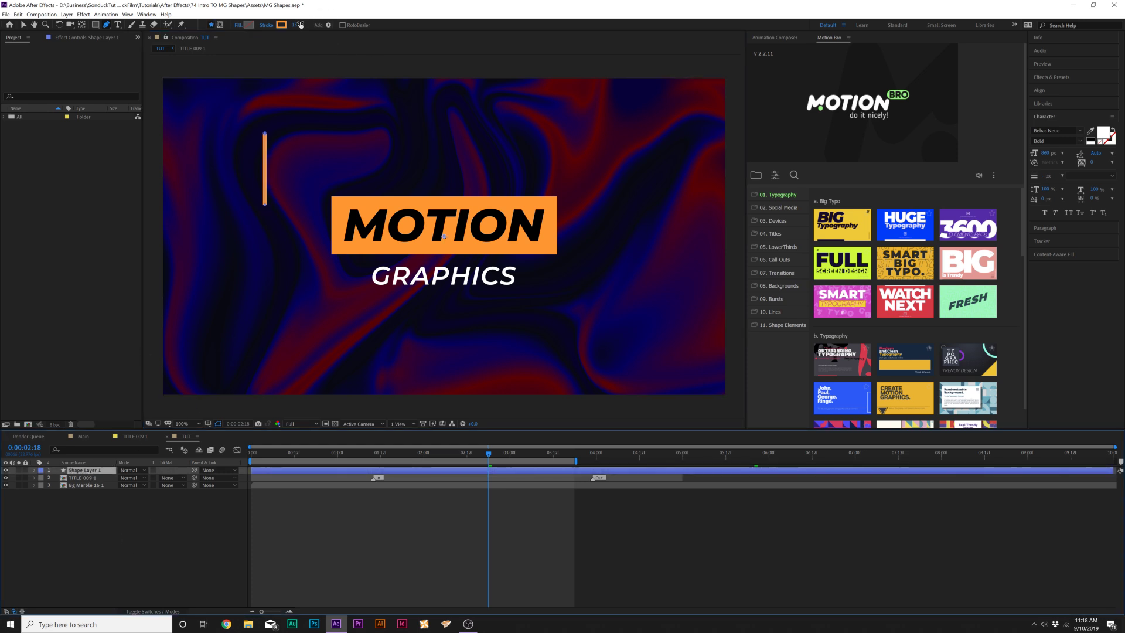
left_click_drag(300, 25, 319, 31)
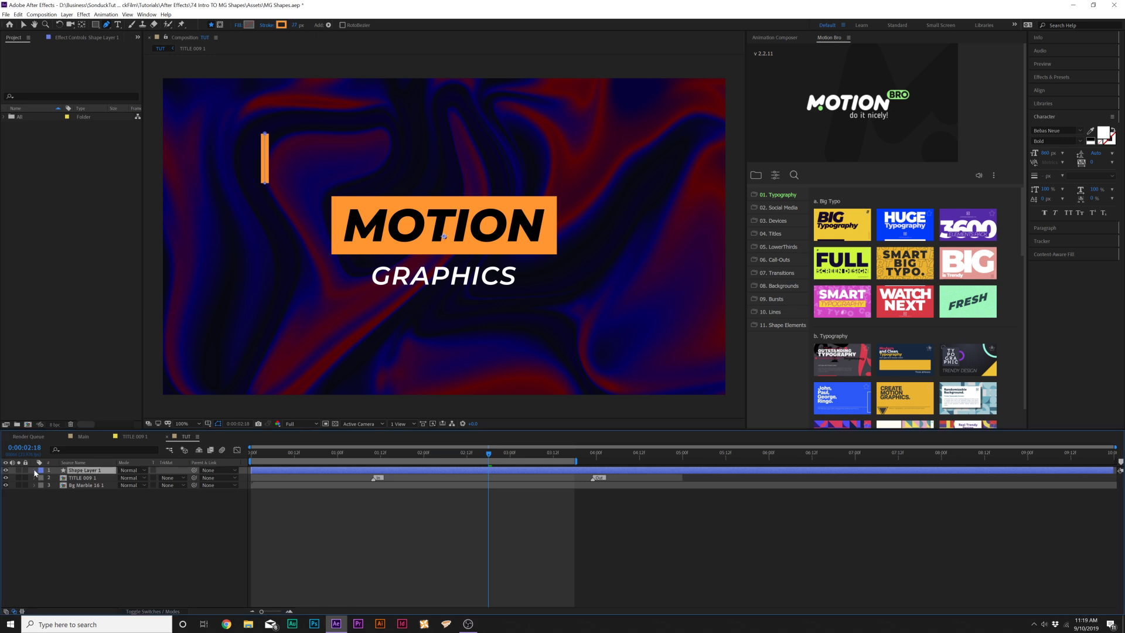
- Add a Trim Paths operator to Shape Layer 1
left_click(34, 470)
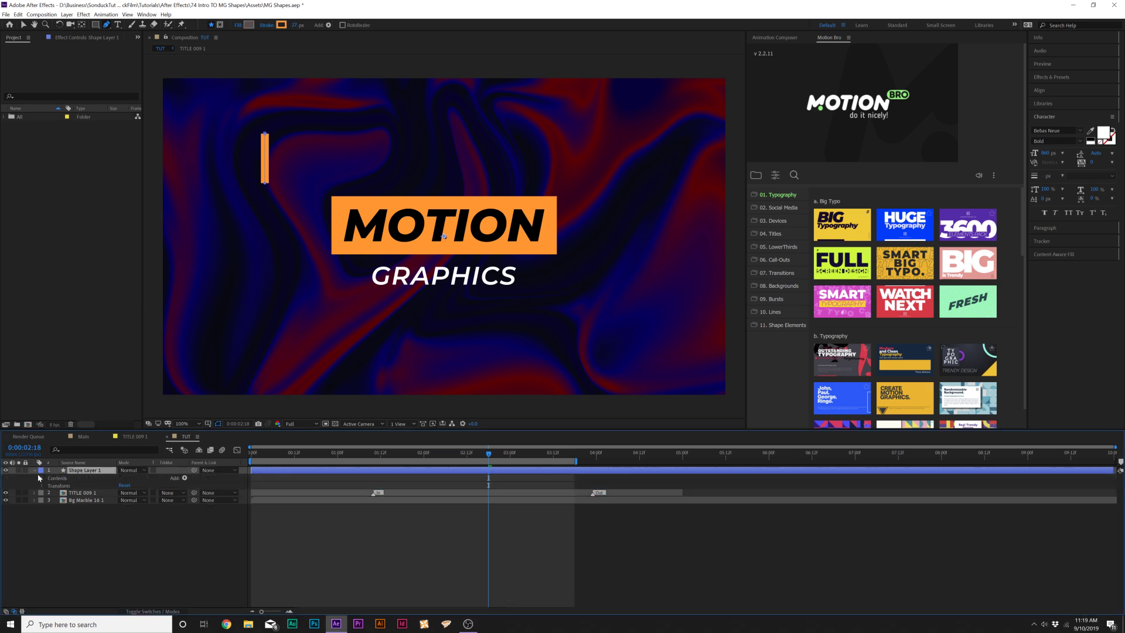
left_click(185, 478)
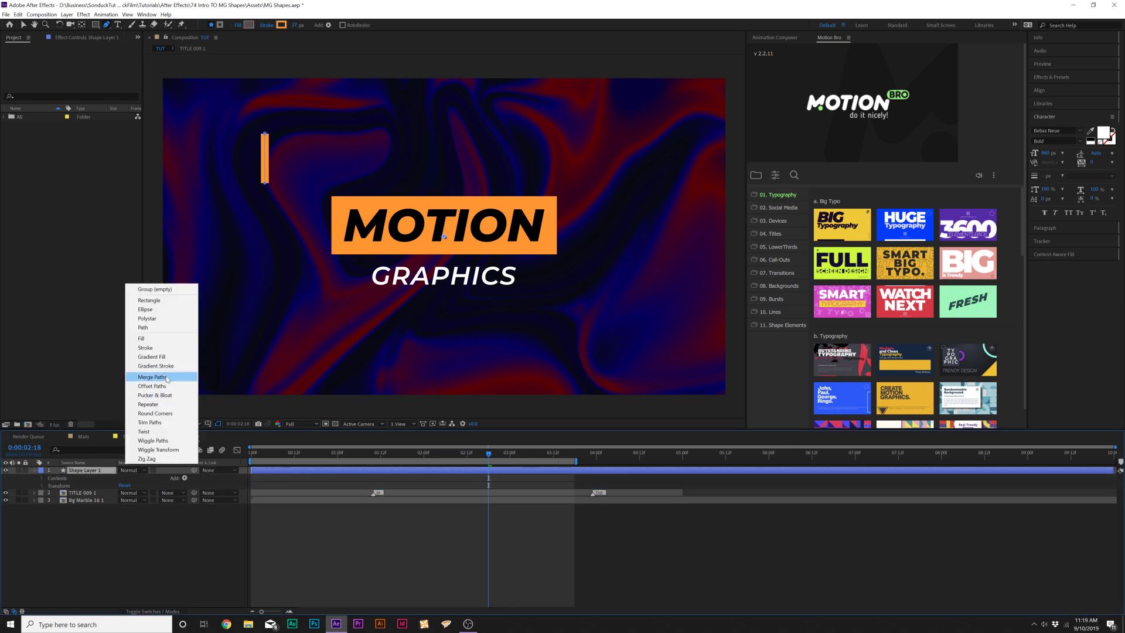
left_click(149, 422)
- Keyframe the Trim Paths Start value from 100% at 0:00:00:00 to 0% at 0:00:00:15
left_click(250, 451)
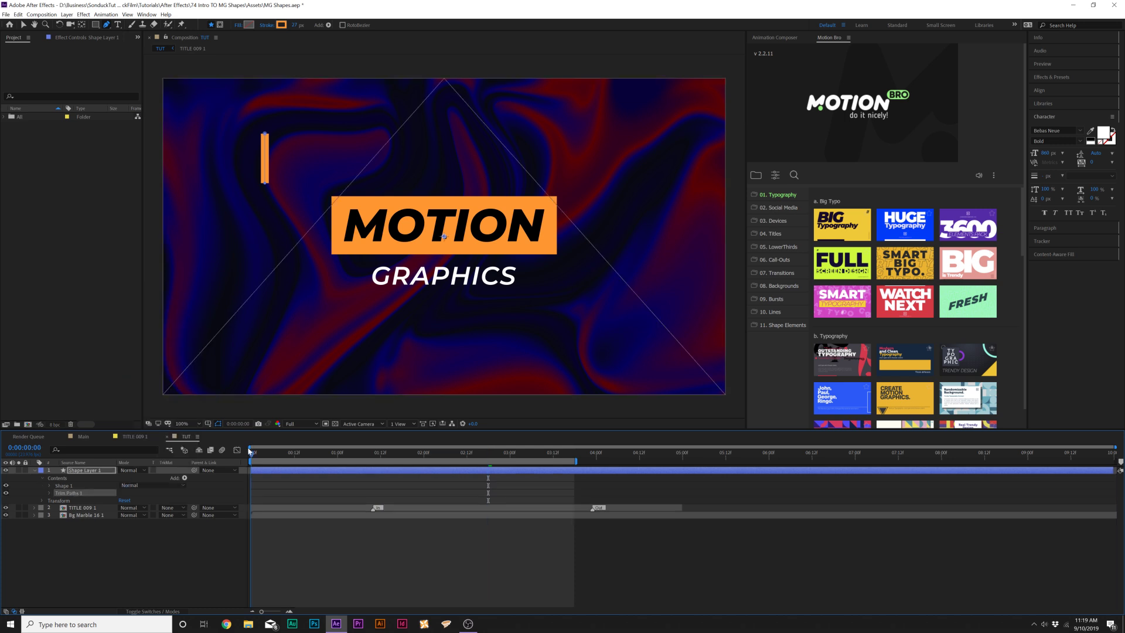
left_click(50, 493)
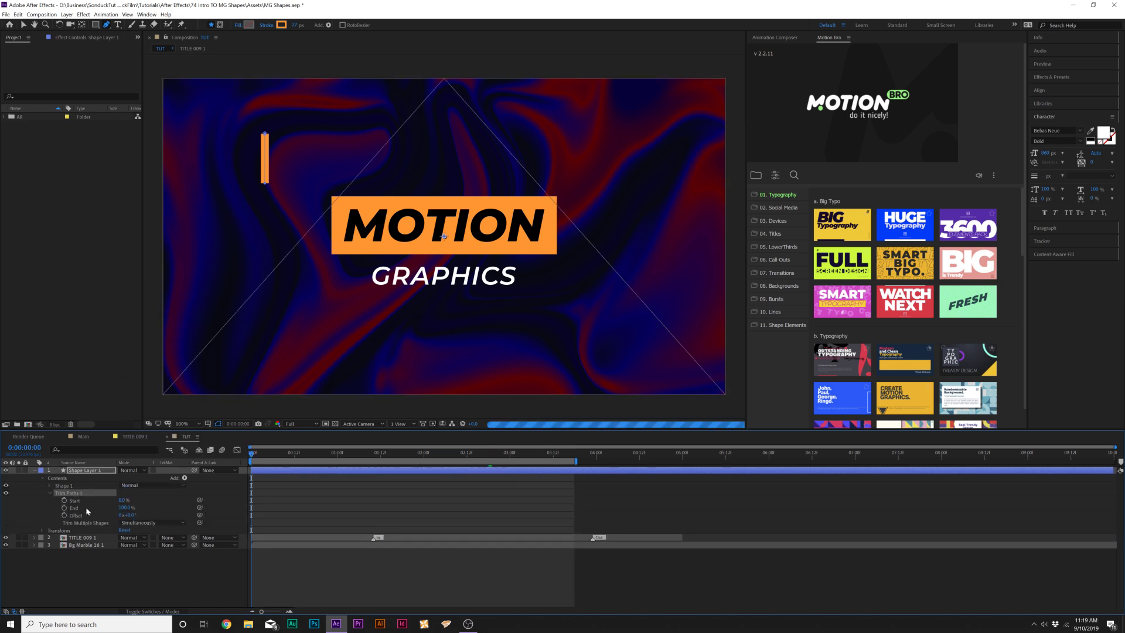
left_click_drag(123, 500, 147, 500)
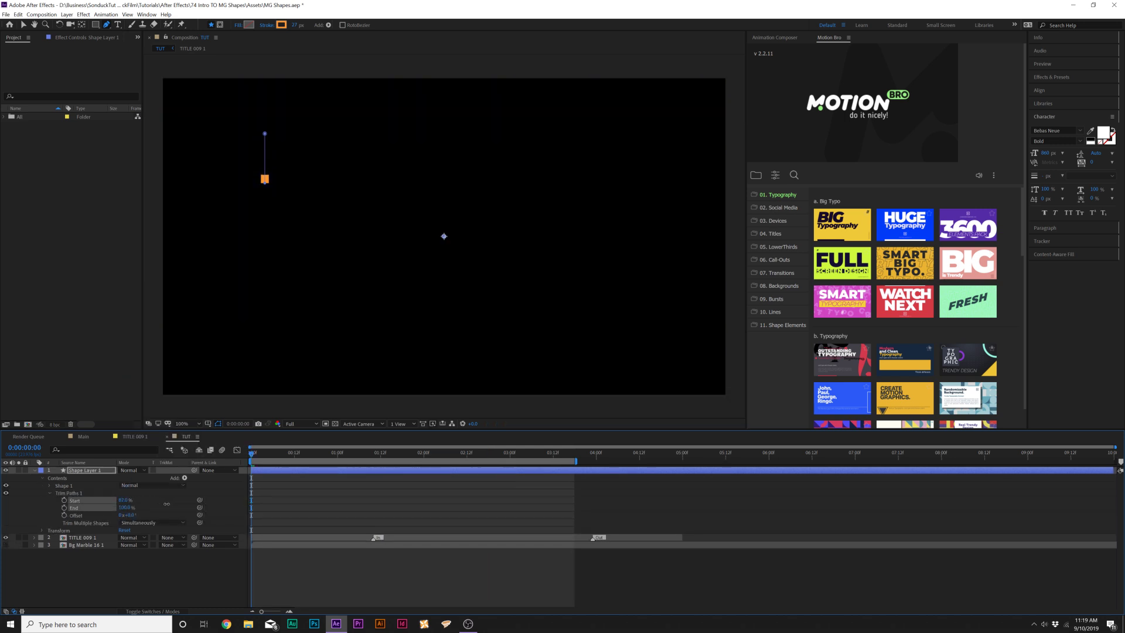
left_click(91, 500)
left_click(64, 499)
left_click_drag(260, 455, 305, 454)
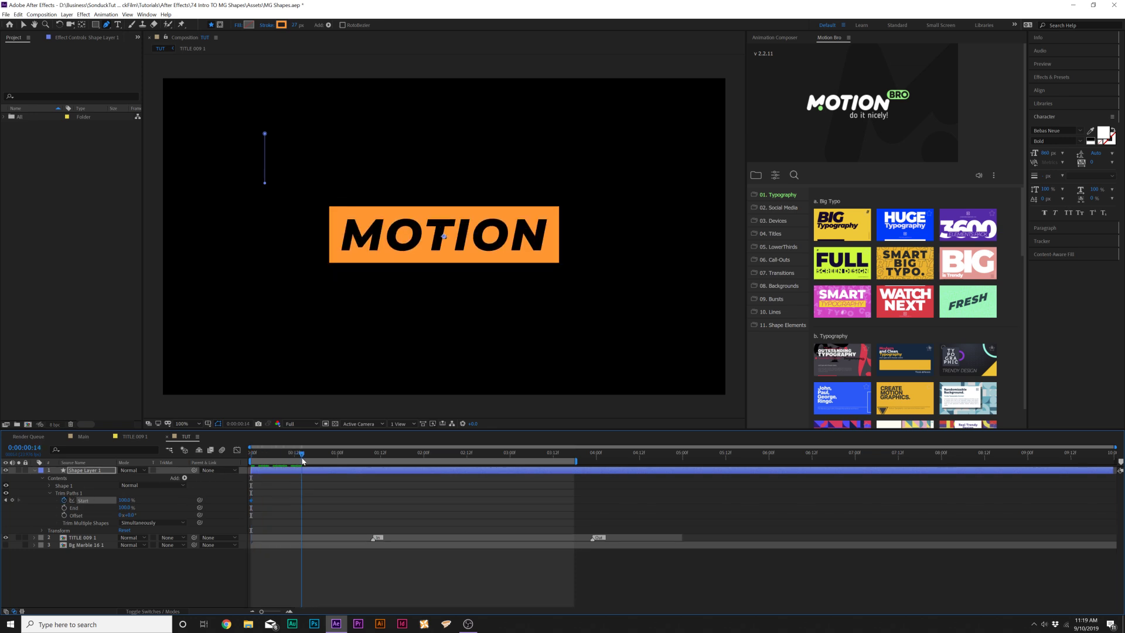
left_click_drag(124, 500, 39, 505)
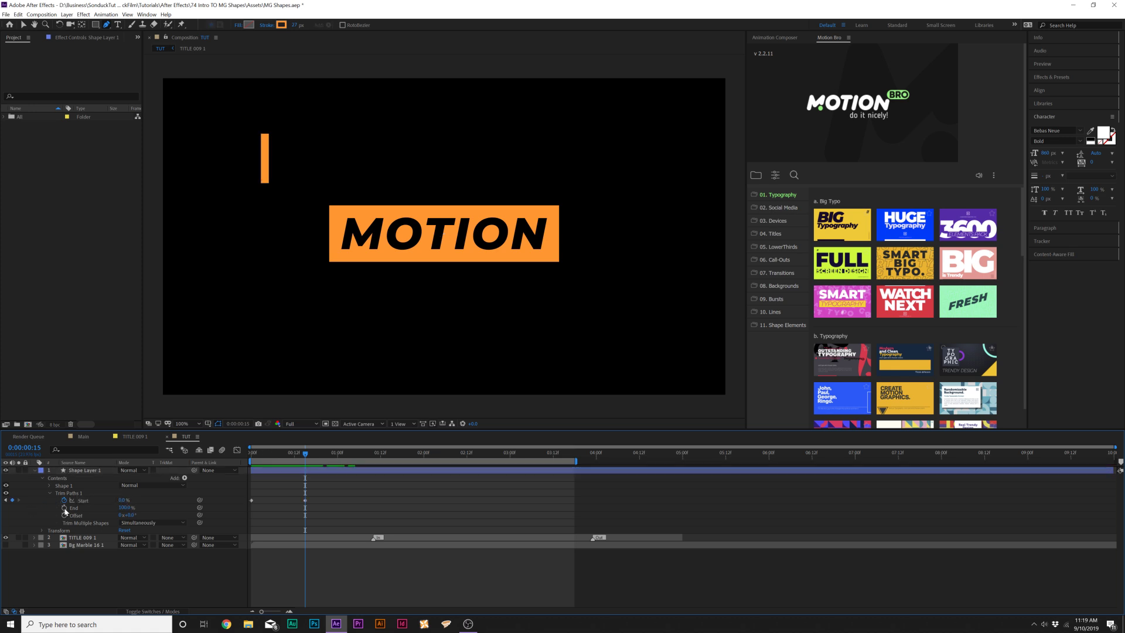
- Keyframe the Trim Paths End value from 100% at 0:00:00:15 to 0% at 0:00:01:06
left_click(65, 508)
left_click_drag(316, 455, 359, 460)
type("0")
key("Return")
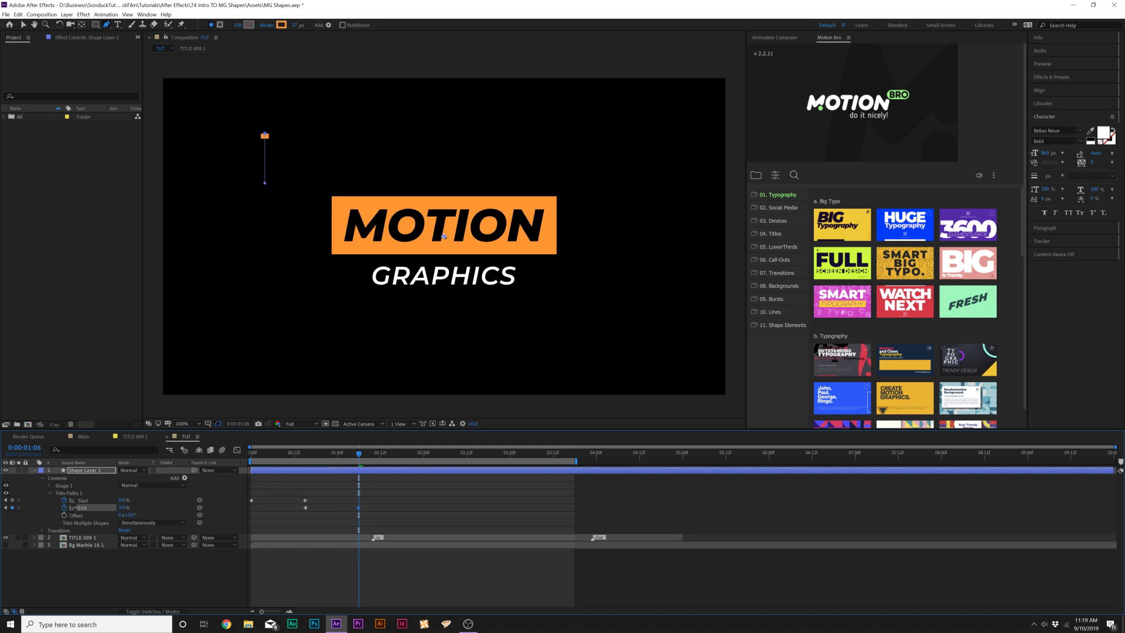
left_click(119, 573)
- Apply Easy Ease to all the Start and End keyframes and preview the animation from the beginning
left_click_drag(383, 497, 230, 523)
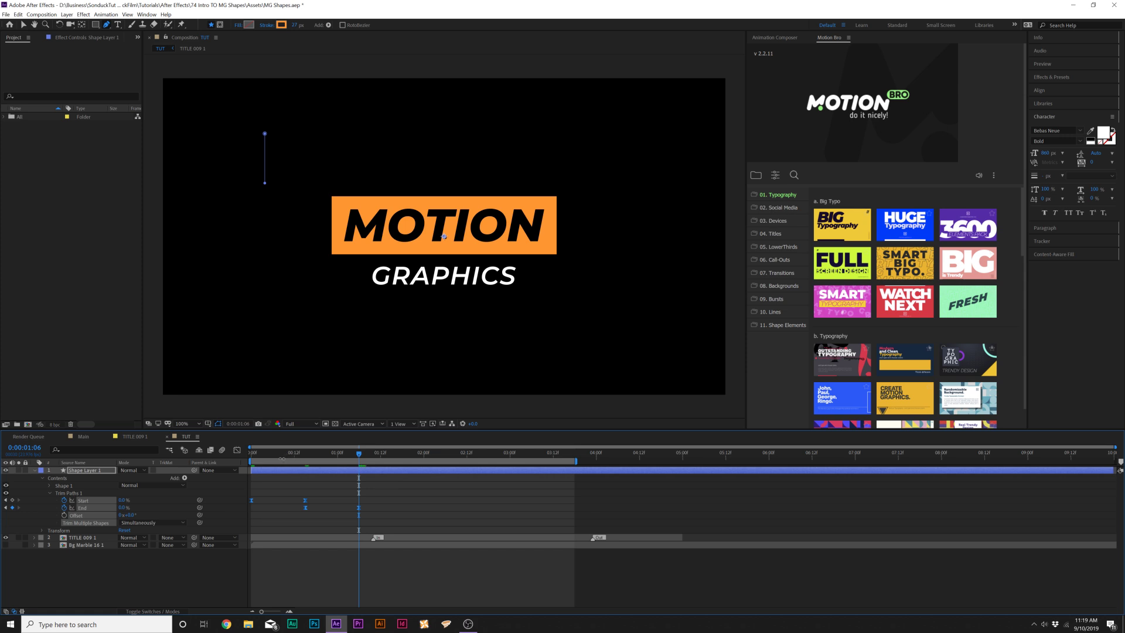
key("Home")
key("space")
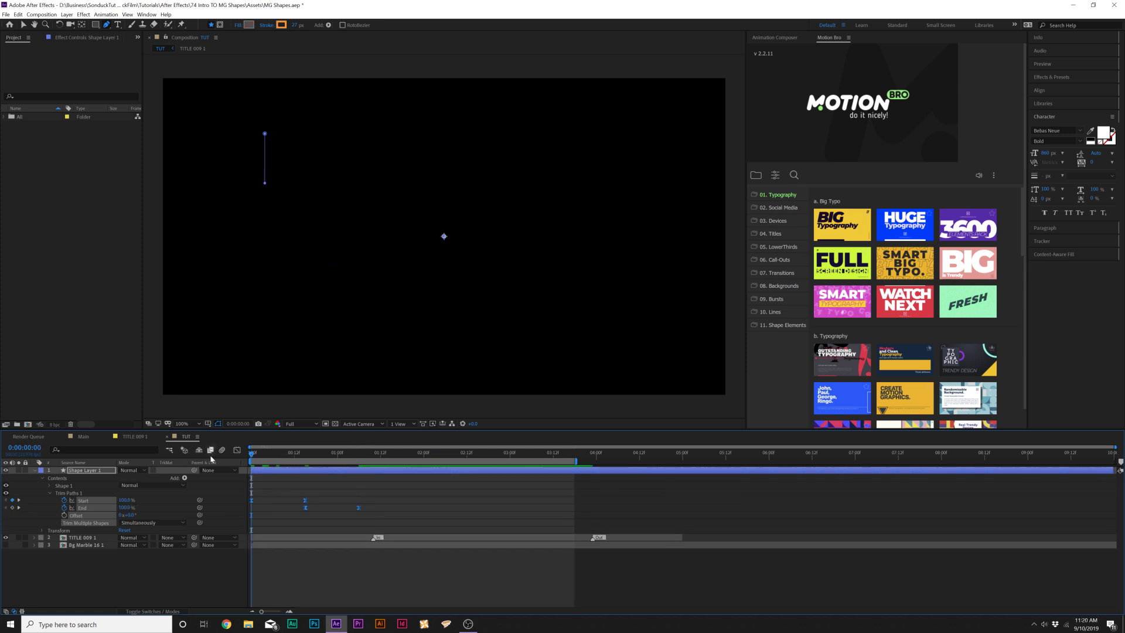
key("space")
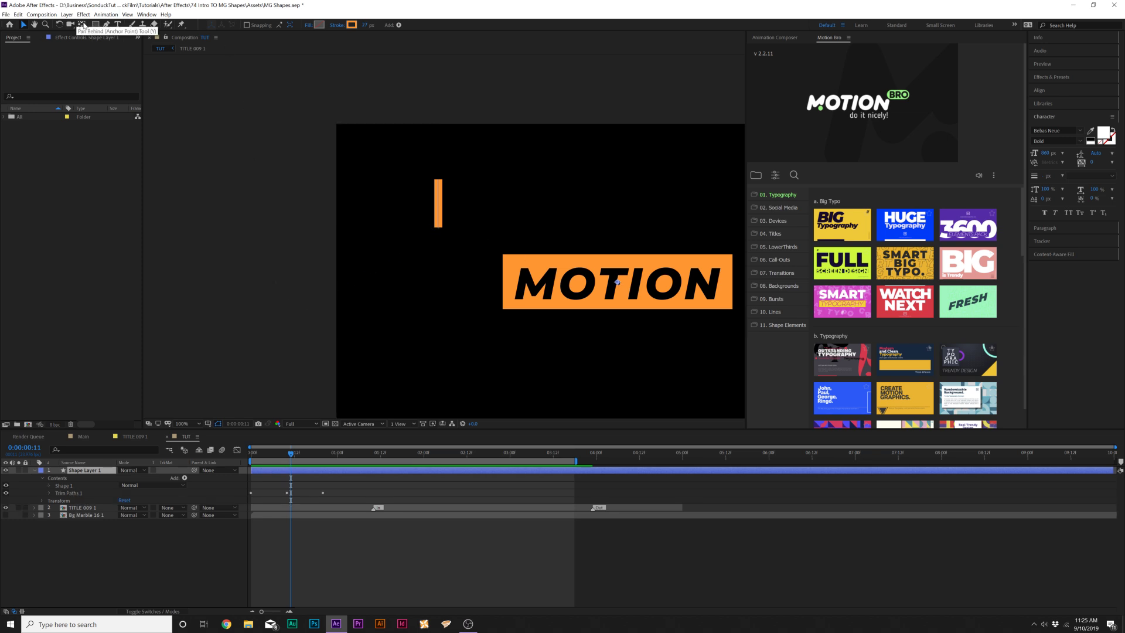
- Move the anchor point of the Shape 1 group to just below the line's lower end with the Pan Behind tool
left_click(83, 26)
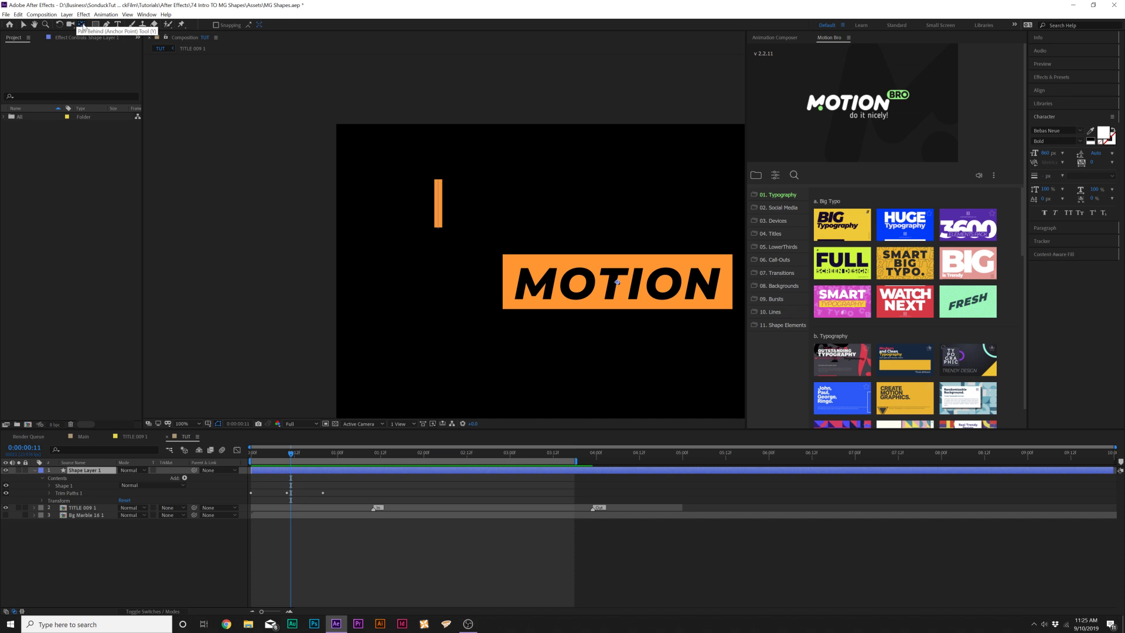
left_click(63, 488)
scroll(410, 268, "up", 2)
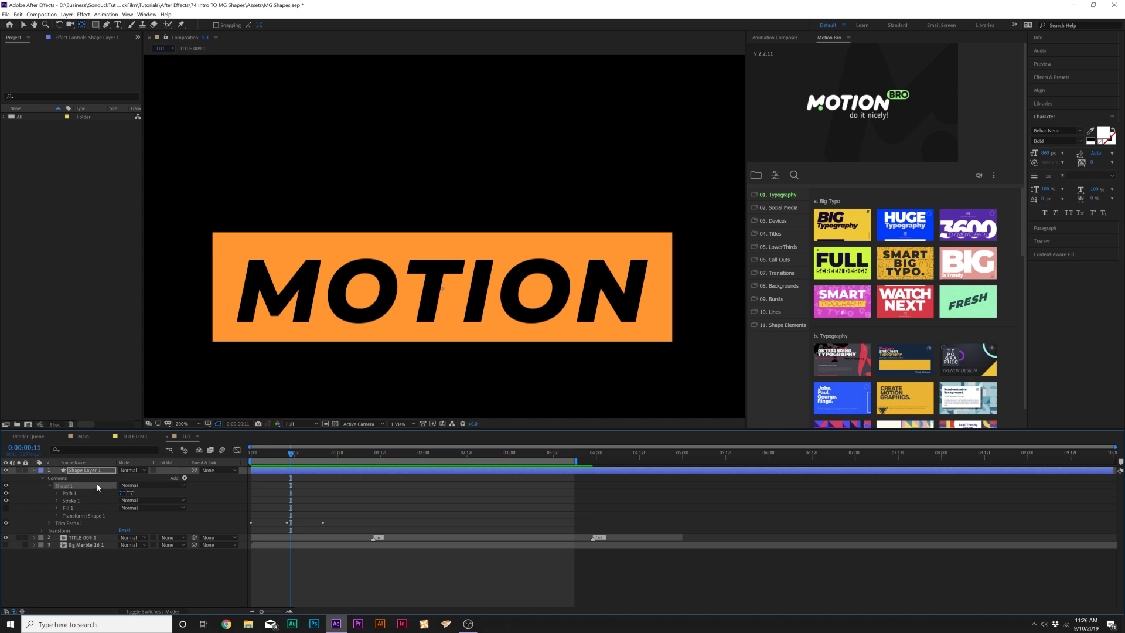
left_click(86, 470)
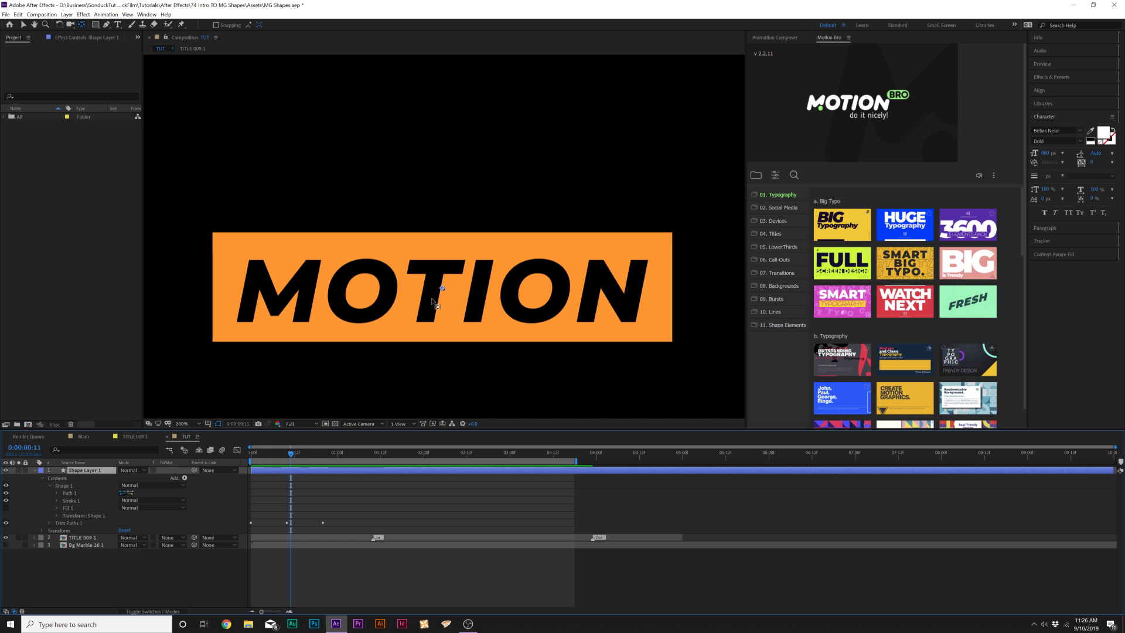
left_click(64, 487)
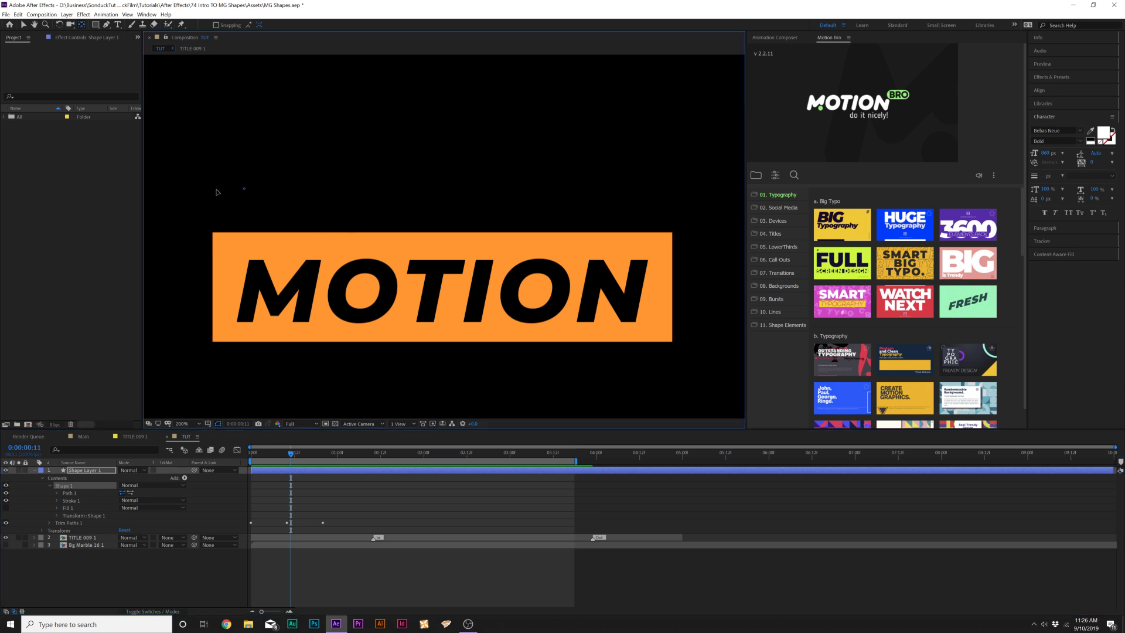
left_click_drag(234, 171, 524, 281)
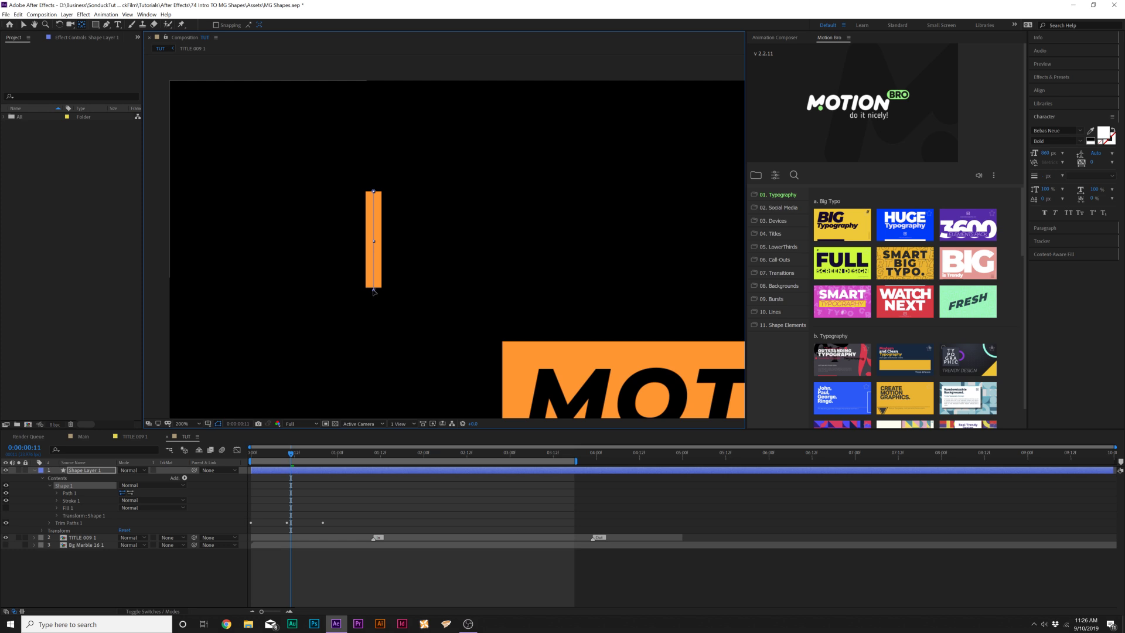
scroll(373, 291, "up", 3)
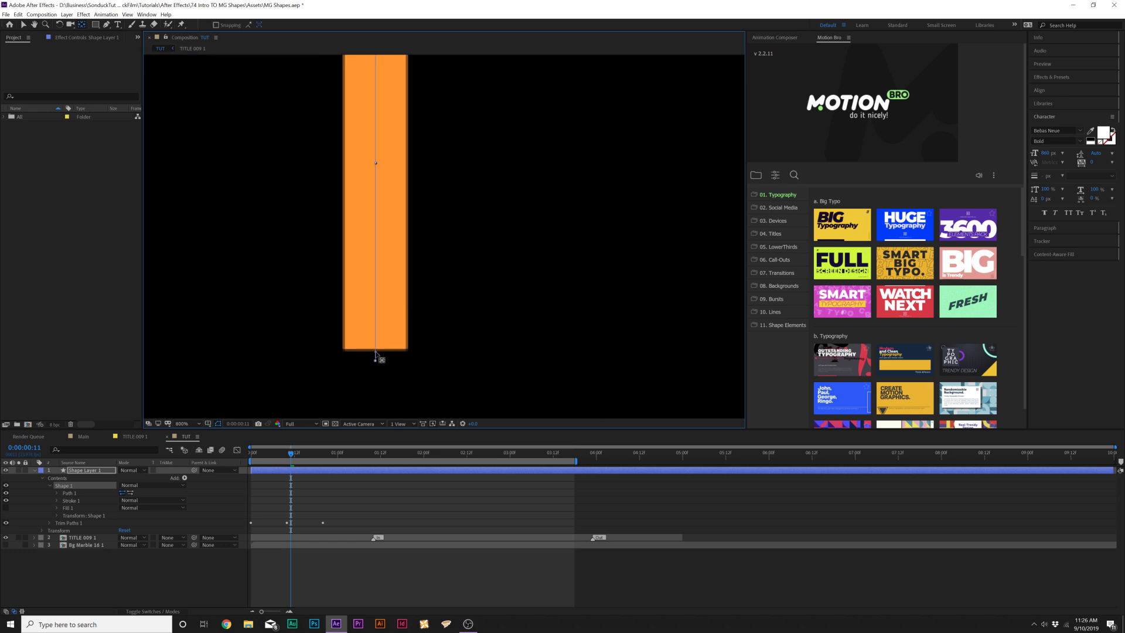
key("comma")
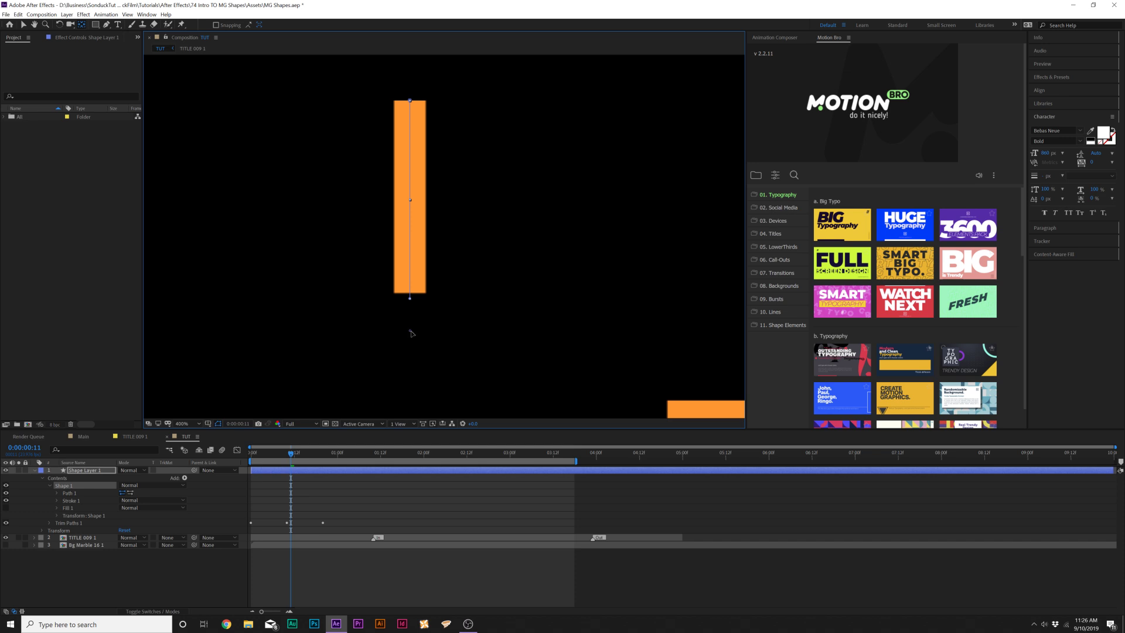
- Duplicate the Shape 1 group inside Shape Layer 1
left_click(49, 485)
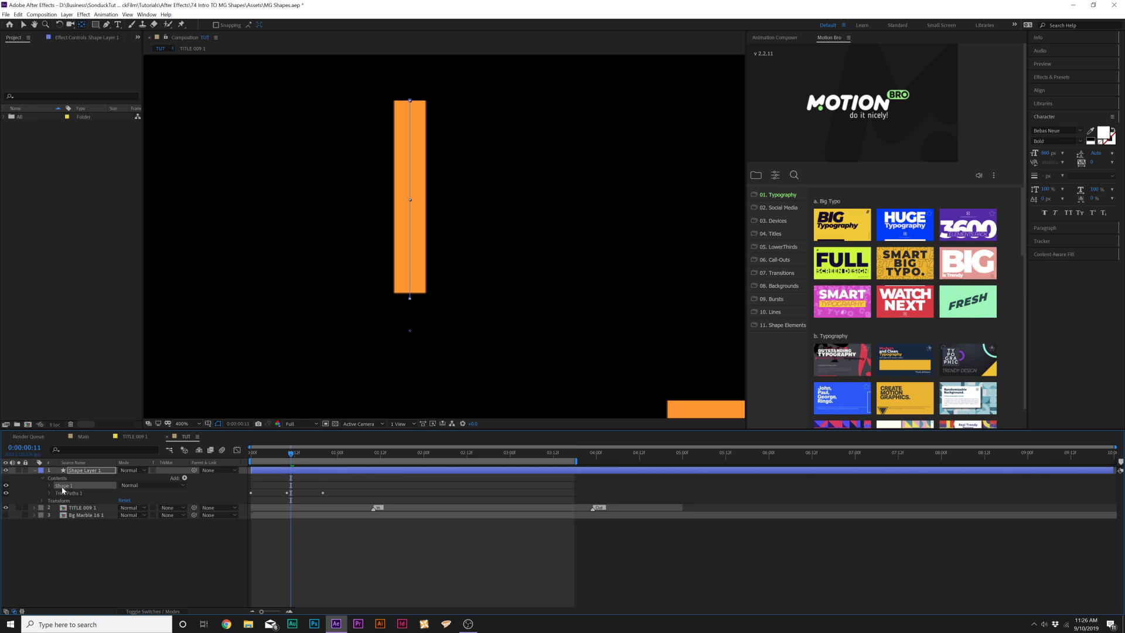
left_click(18, 14)
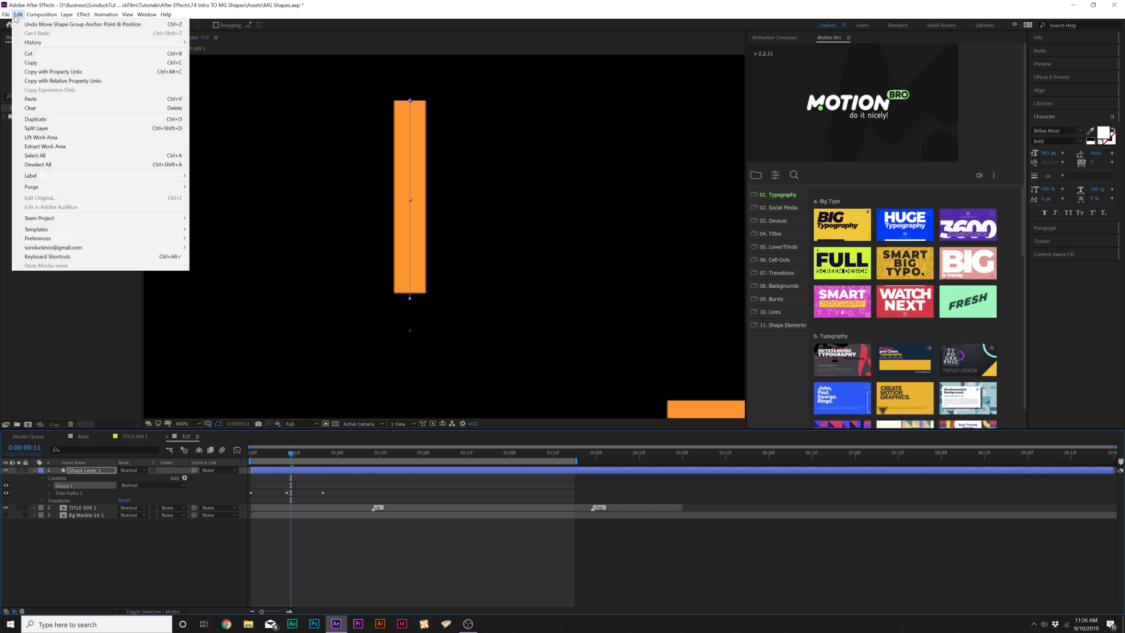
left_click(35, 122)
- Set the Rotation in the Shape 2 group's transform to 90°
left_click(50, 485)
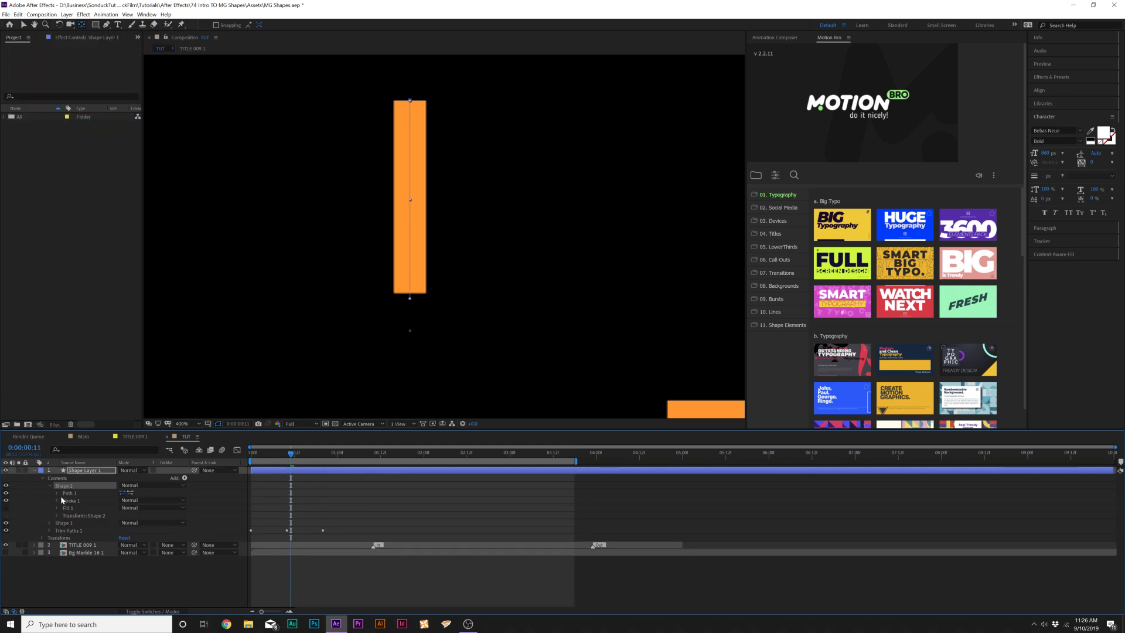
left_click(57, 516)
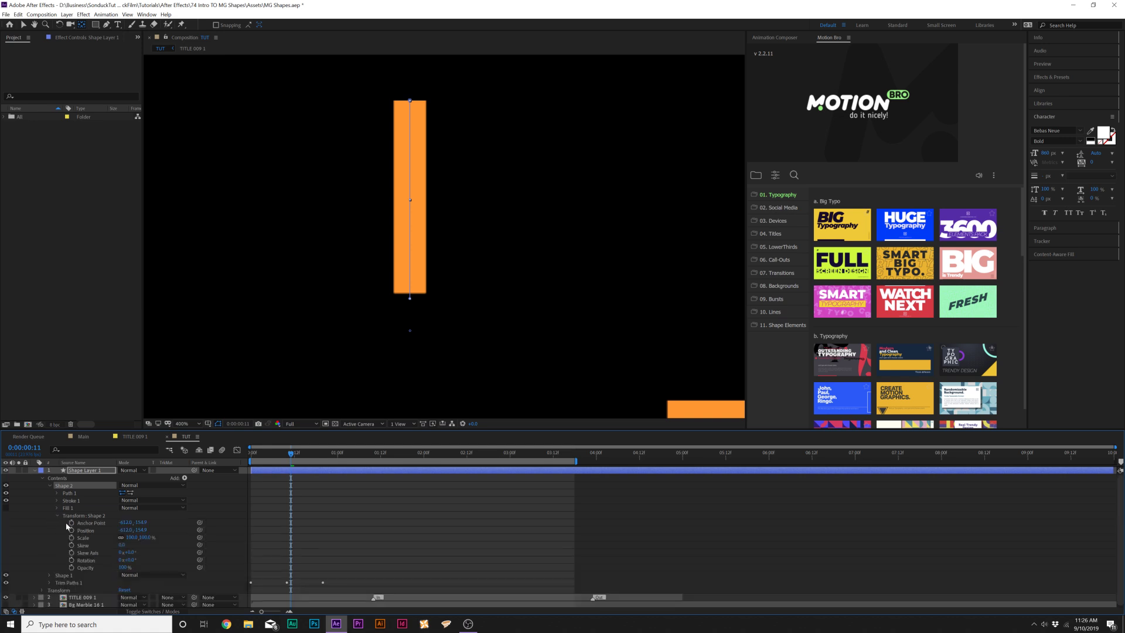
left_click(139, 538)
left_click_drag(130, 560, 173, 560)
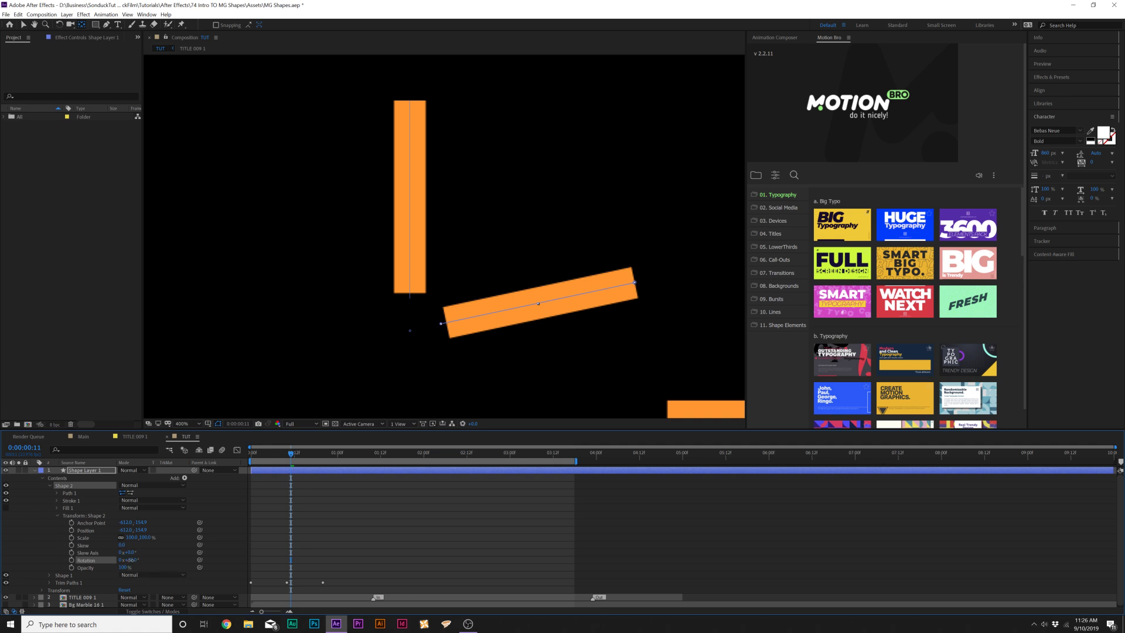
left_click(131, 560)
type("90")
left_click(211, 504)
scroll(417, 311, "down", 1)
scroll(413, 306, "up", 1)
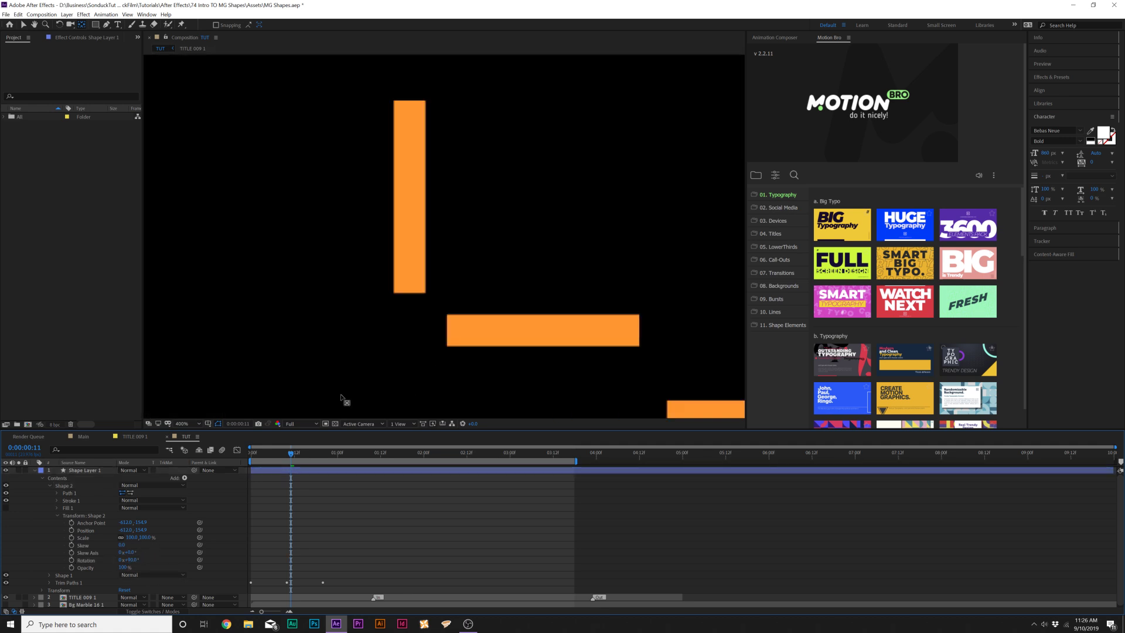
- Duplicate the rotated Shape 2 group inside Shape Layer 1
left_click(50, 485)
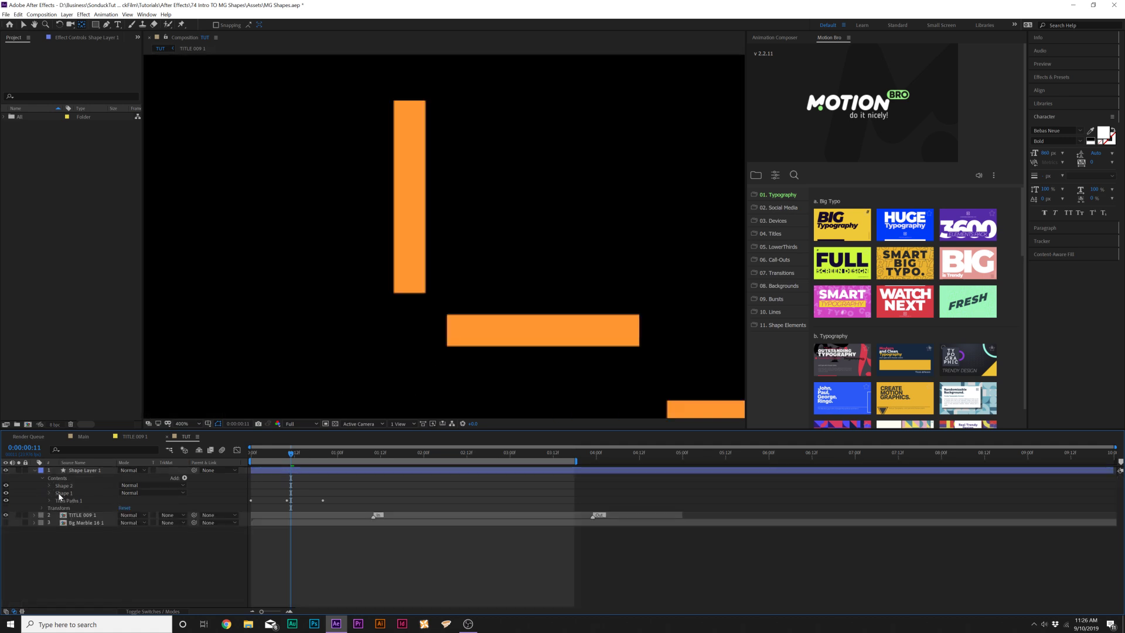
left_click(59, 493)
left_click(62, 487, "shift")
key("ctrl+d")
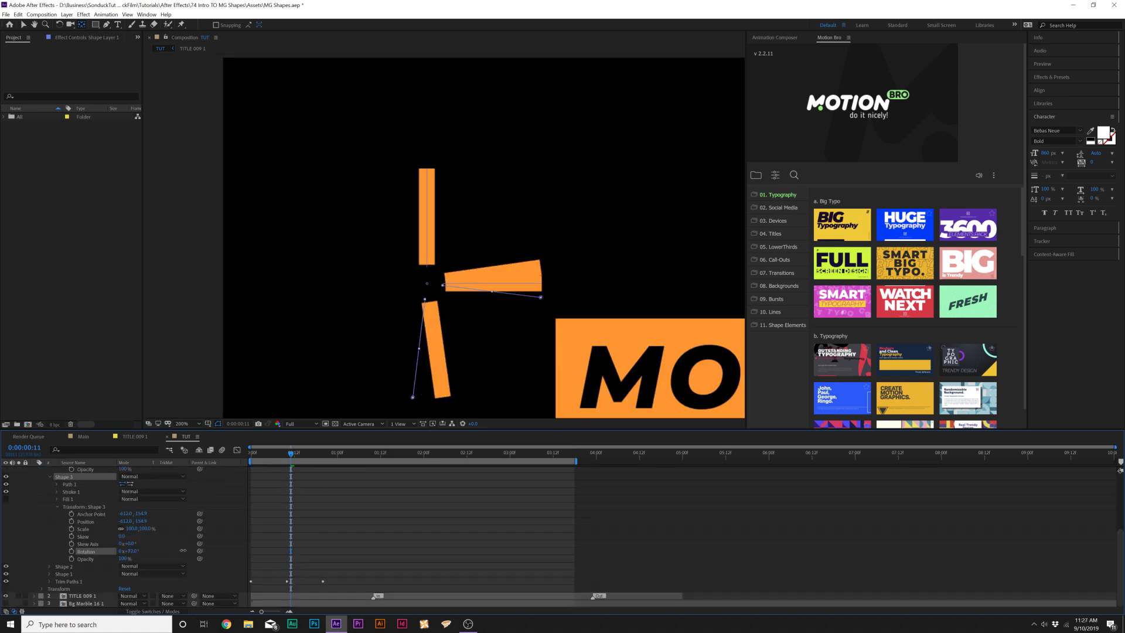
- Set the Rotation in the Shape 3 group's transform to 180°
left_click_drag(135, 551, 214, 554)
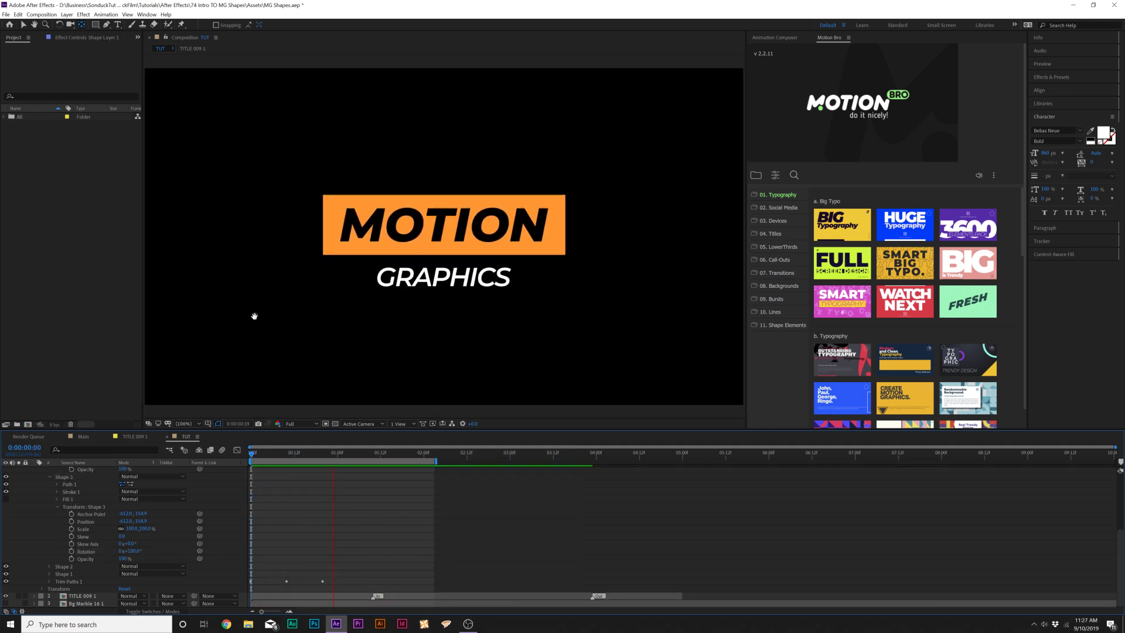
- Reduce the stroke width of all the orange burst lines in Shape Layer 1 to make them thinner
key("u")
left_click_drag(273, 455, 287, 460)
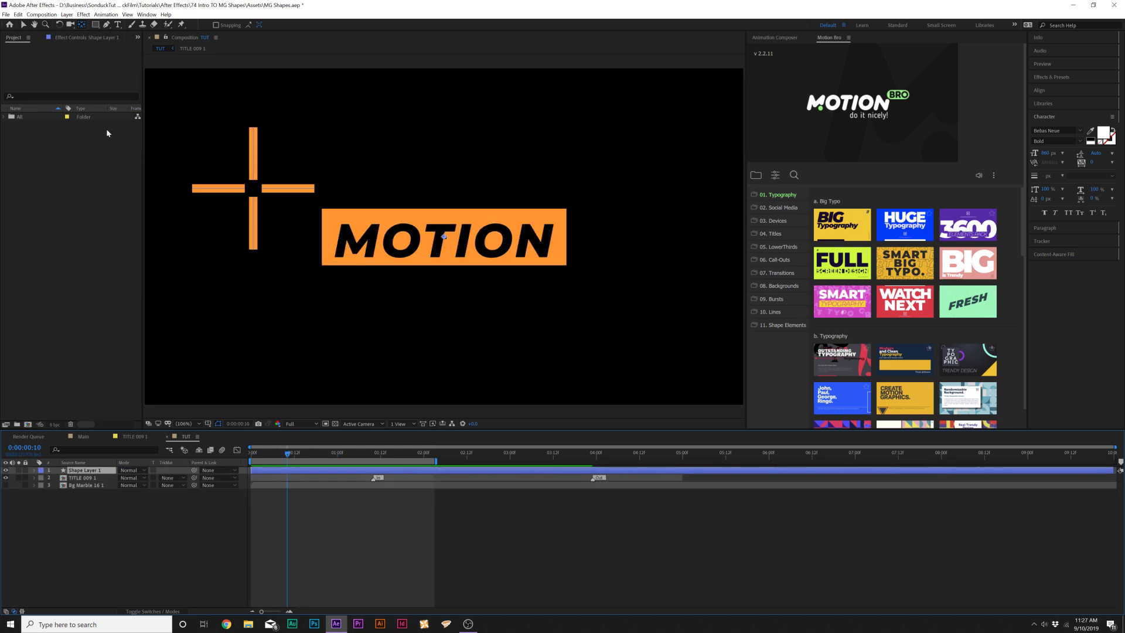
left_click(23, 25)
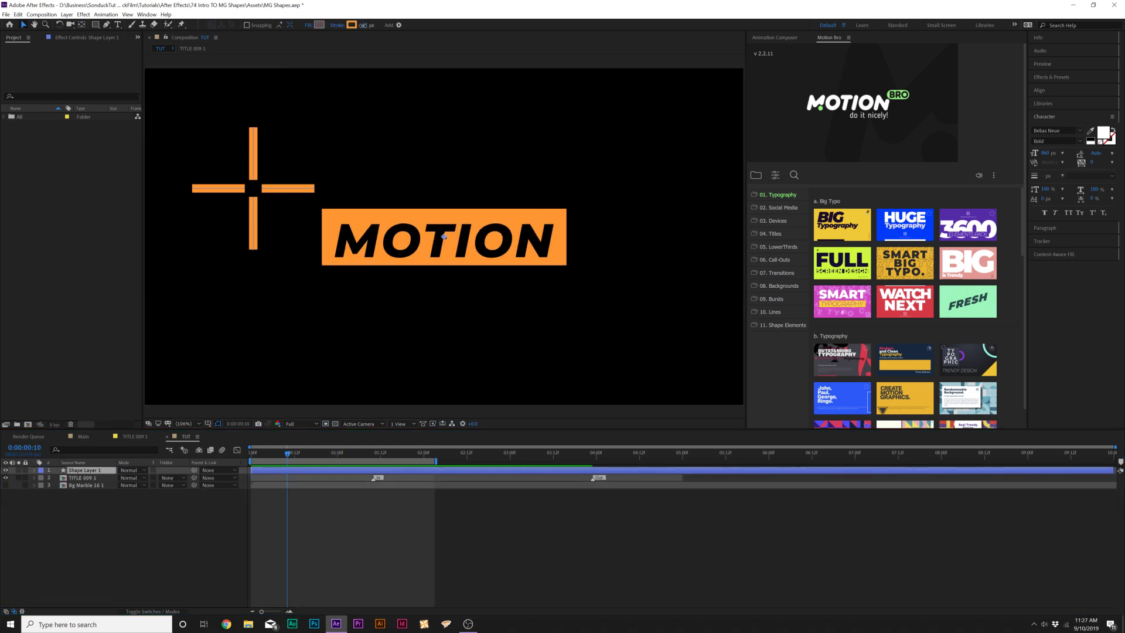
left_click_drag(363, 25, 356, 27)
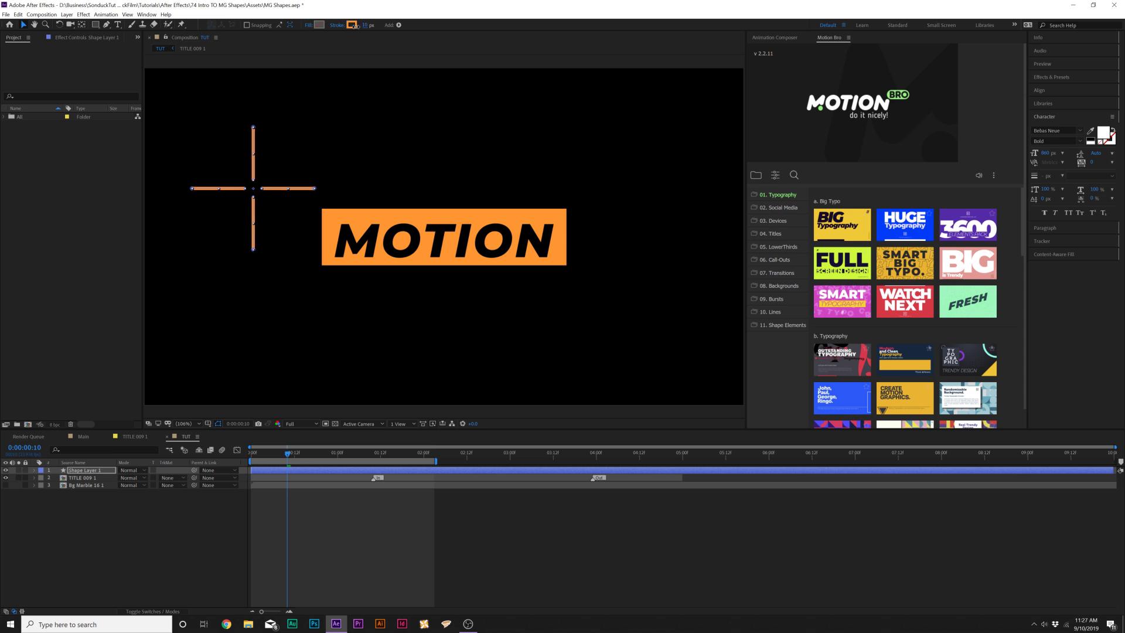
- Apply Easy Ease to the Trim Paths keyframes and shorten the animation, moving the middle Start and End keyframes to 0:00:00:07
key("u")
left_click(145, 604)
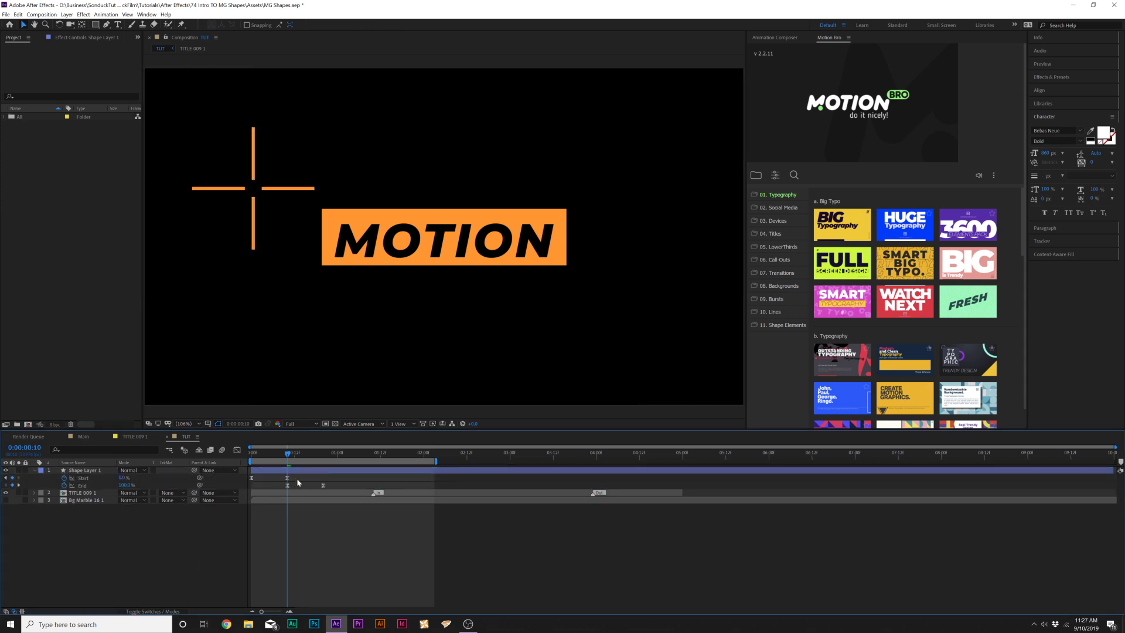
left_click_drag(291, 489, 280, 483)
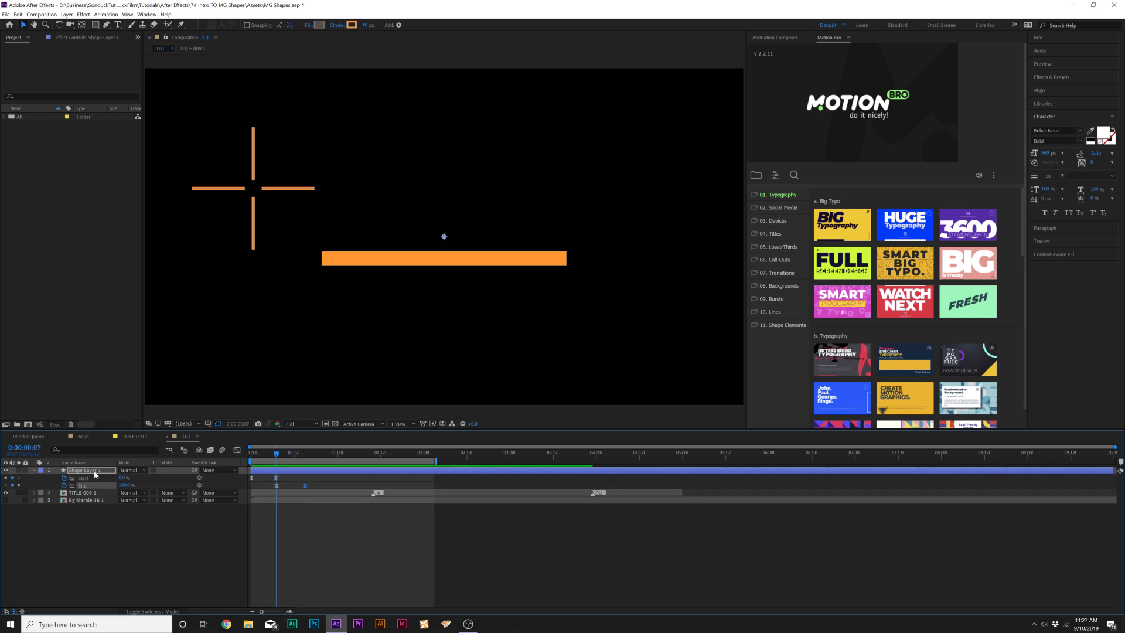
- Collapse Shape Layer 1 and rename it as Burst 1
left_click(94, 470)
left_click(35, 470)
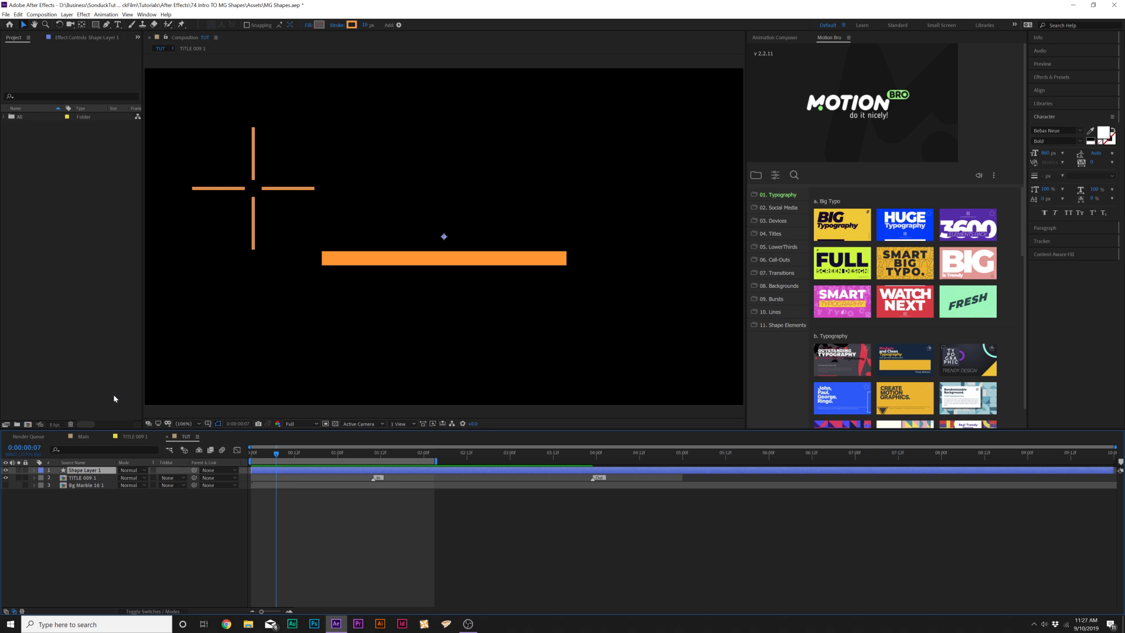
key("Return")
type("Burst 1")
key("Return")
key("F2")
- Duplicate the Burst 1 layer up to Burst 7 and position the copies at different spots around the title
left_click(81, 471)
key("ctrl+d")
key("p")
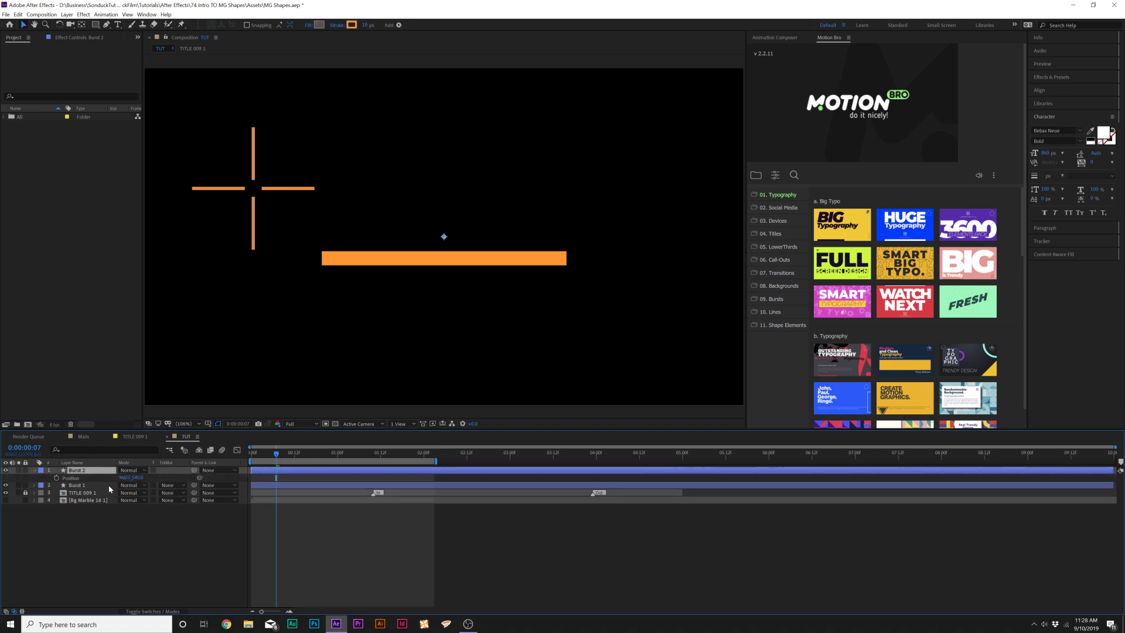
left_click_drag(124, 478, 149, 477)
scroll(529, 304, "down", 1)
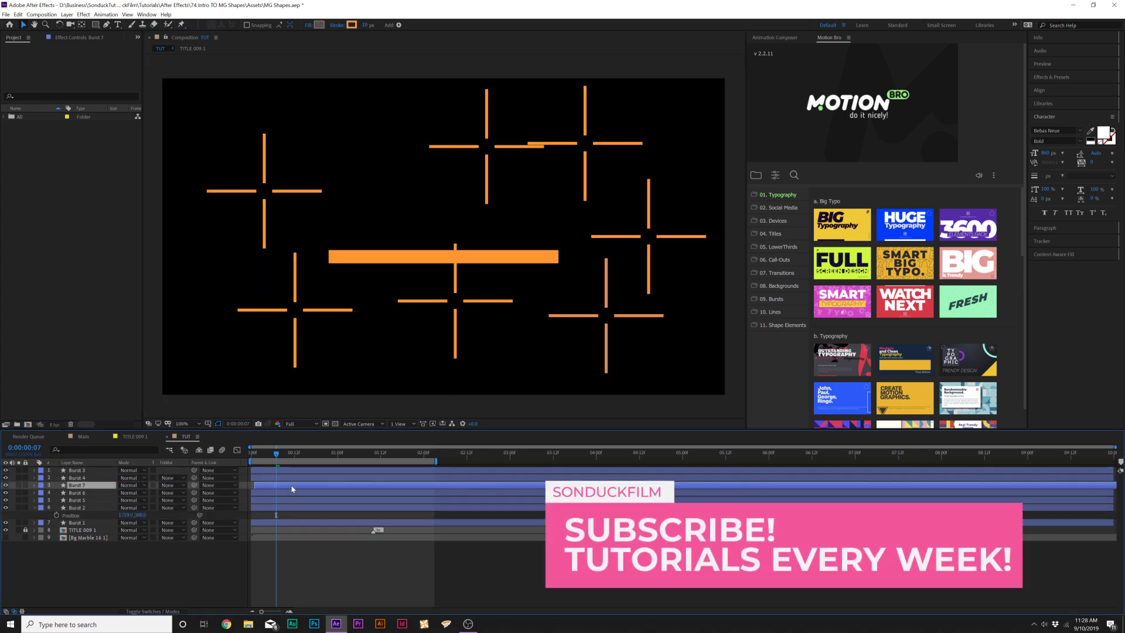
- Stagger the Burst layers in time by shifting their layer bars to different start points, and check the timing
left_click_drag(290, 482, 459, 478)
left_click_drag(302, 501, 352, 503)
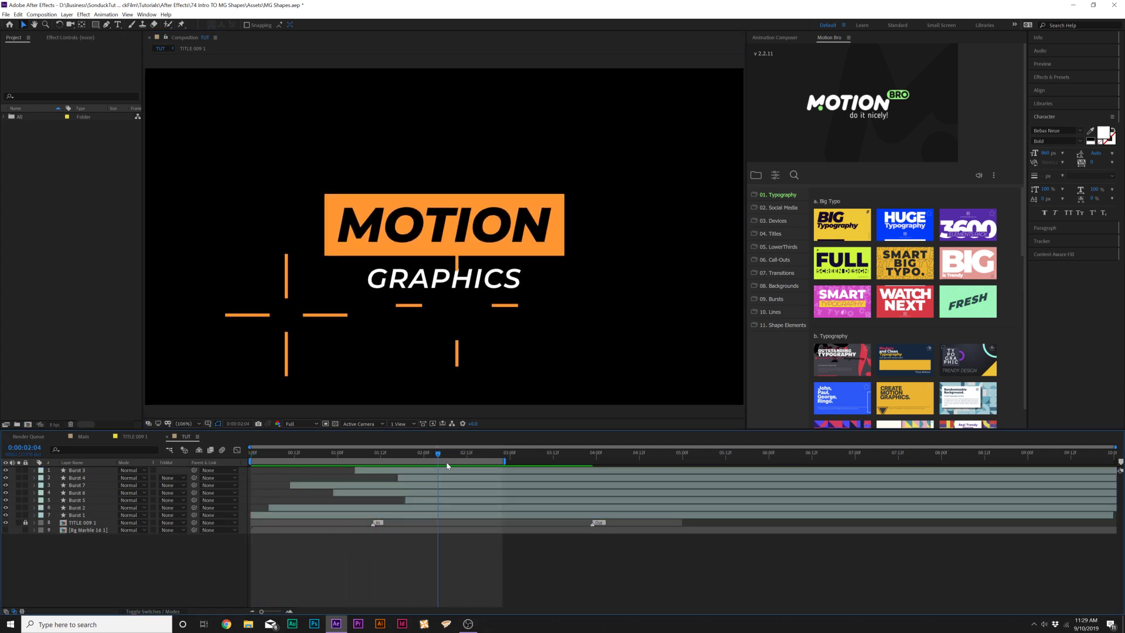
left_click_drag(439, 455, 409, 468)
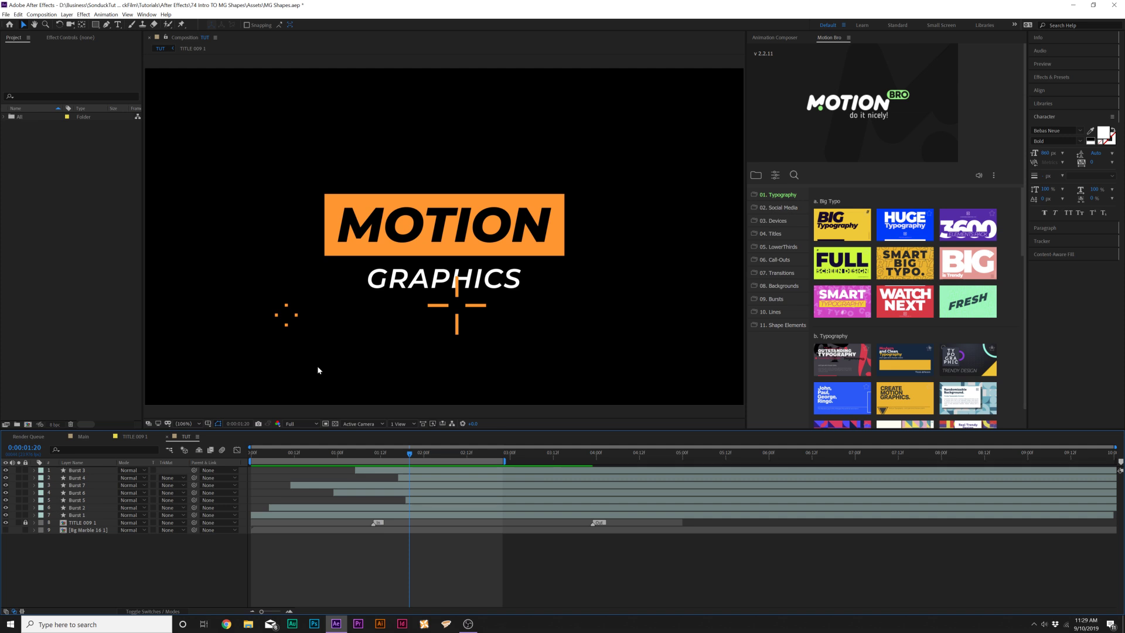
- Draw a looping curved path across the title with the Pen tool as a new shape layer
left_click(106, 25)
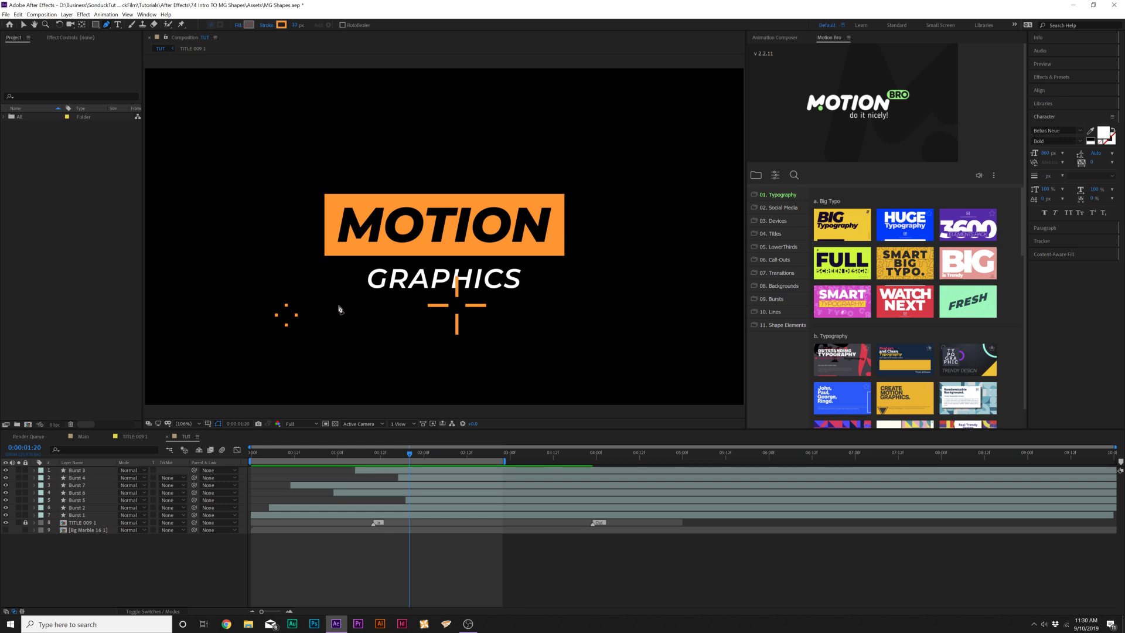
left_click(353, 331)
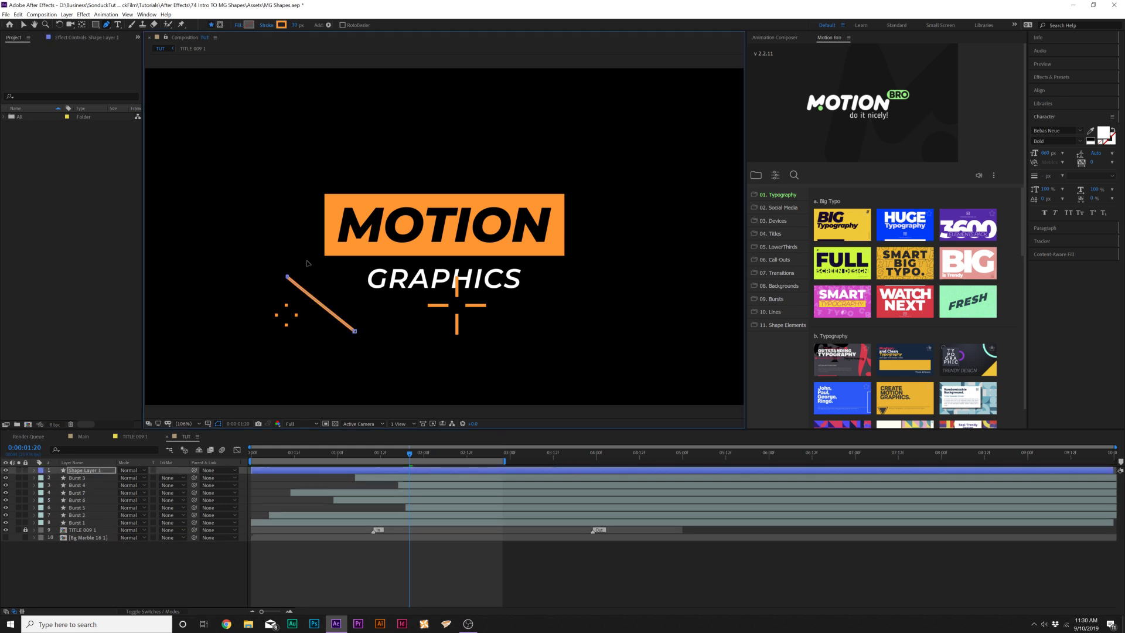
left_click_drag(286, 276, 434, 249)
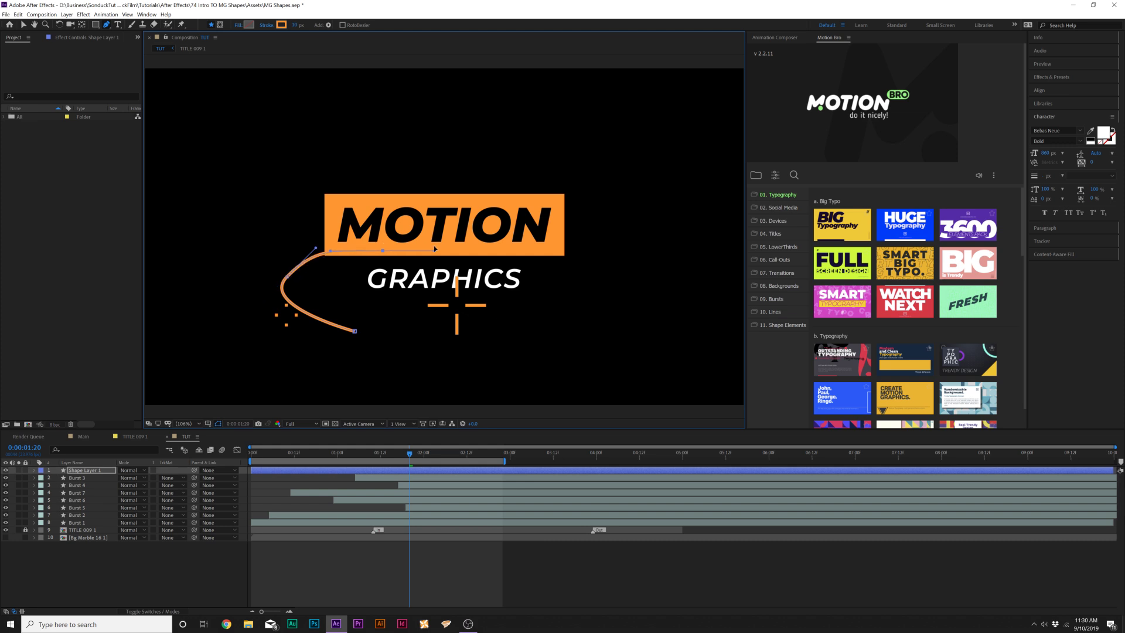
left_click_drag(391, 177, 398, 118)
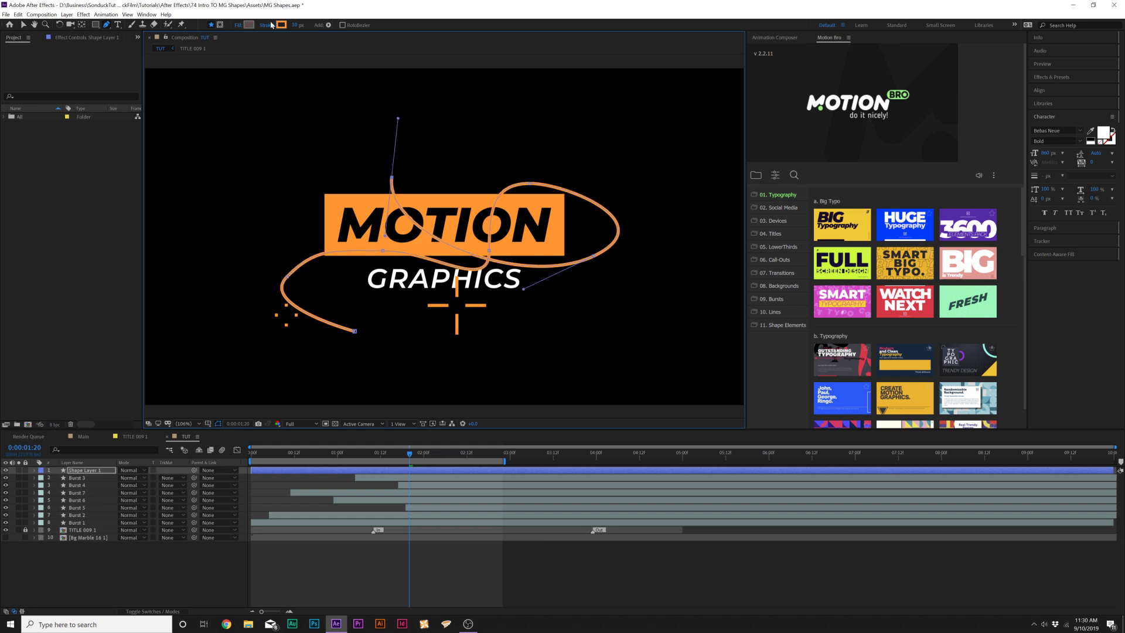
- Set the curved path's stroke colour to white (ffffff) and deselect the layer
left_click(281, 25)
type("ffffff")
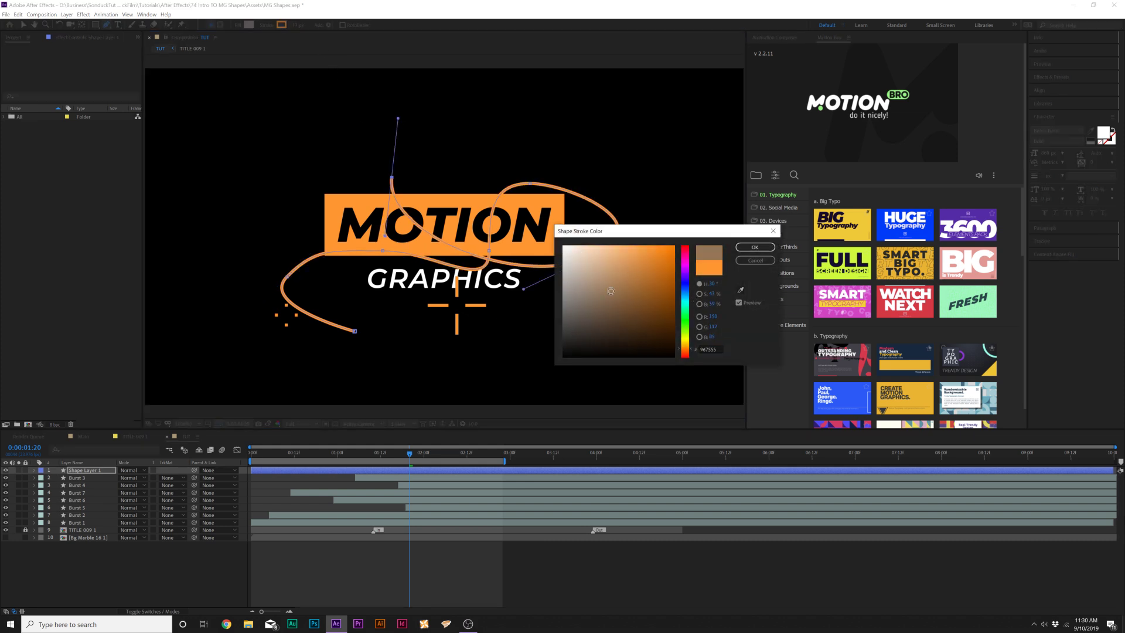
left_click(755, 247)
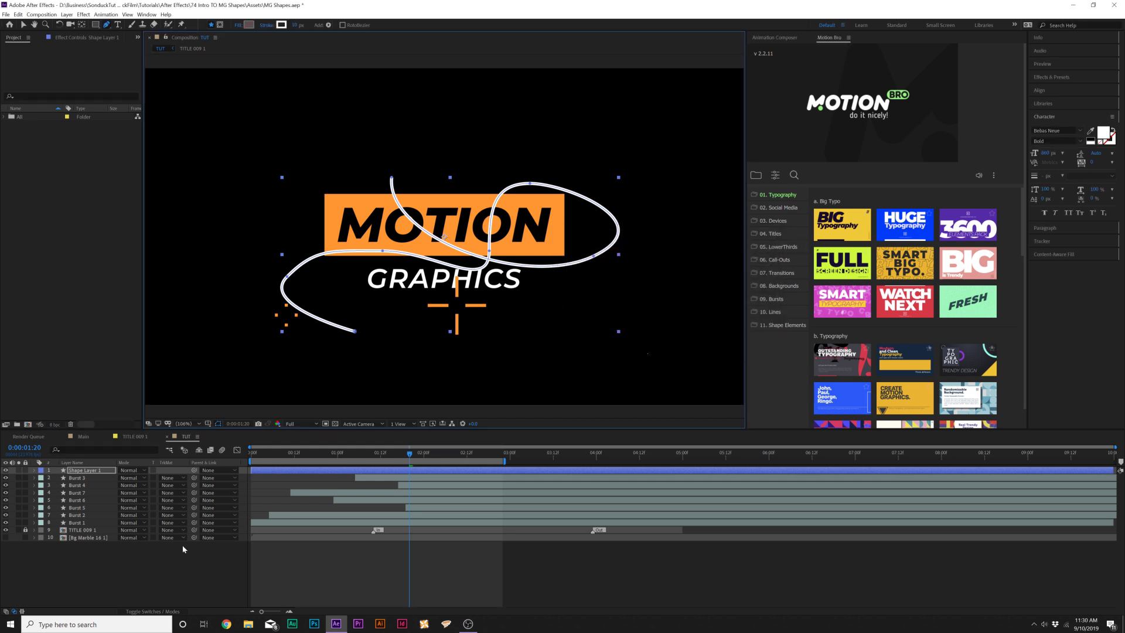
left_click(105, 597)
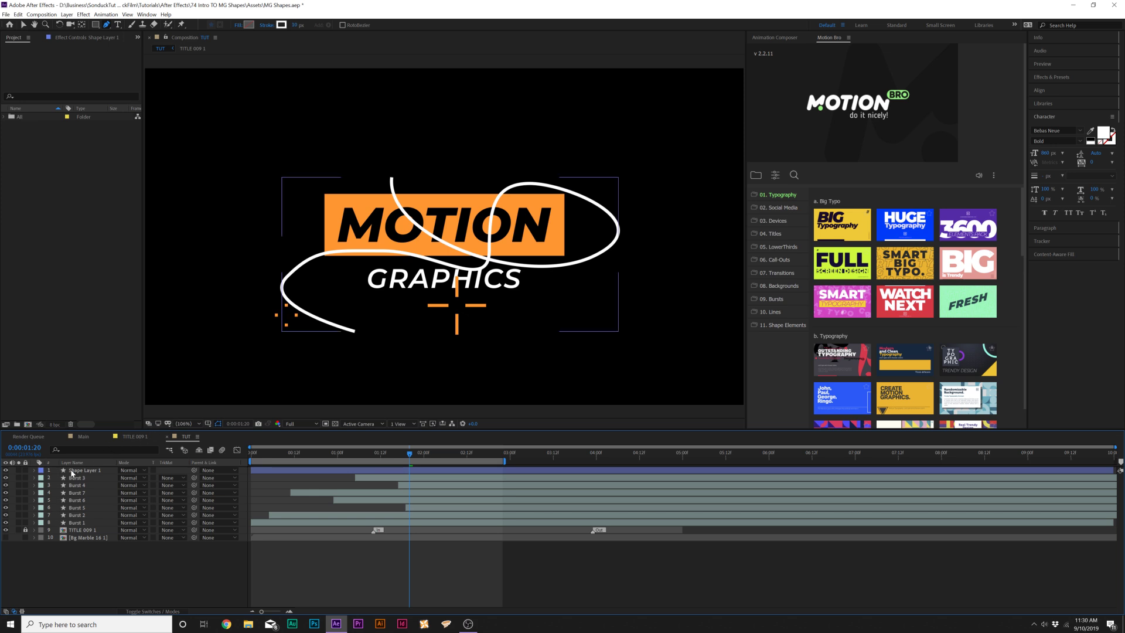
- Add Trim Paths to the contents of the curved line's Shape Layer 1
left_click(36, 471)
left_click(34, 470)
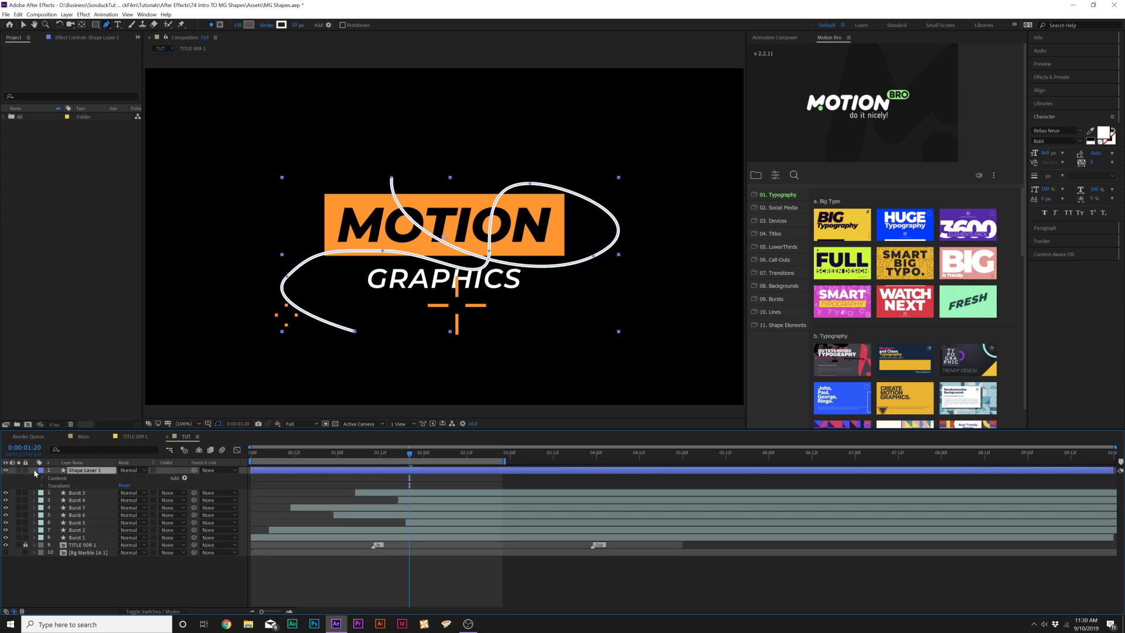
left_click(184, 479)
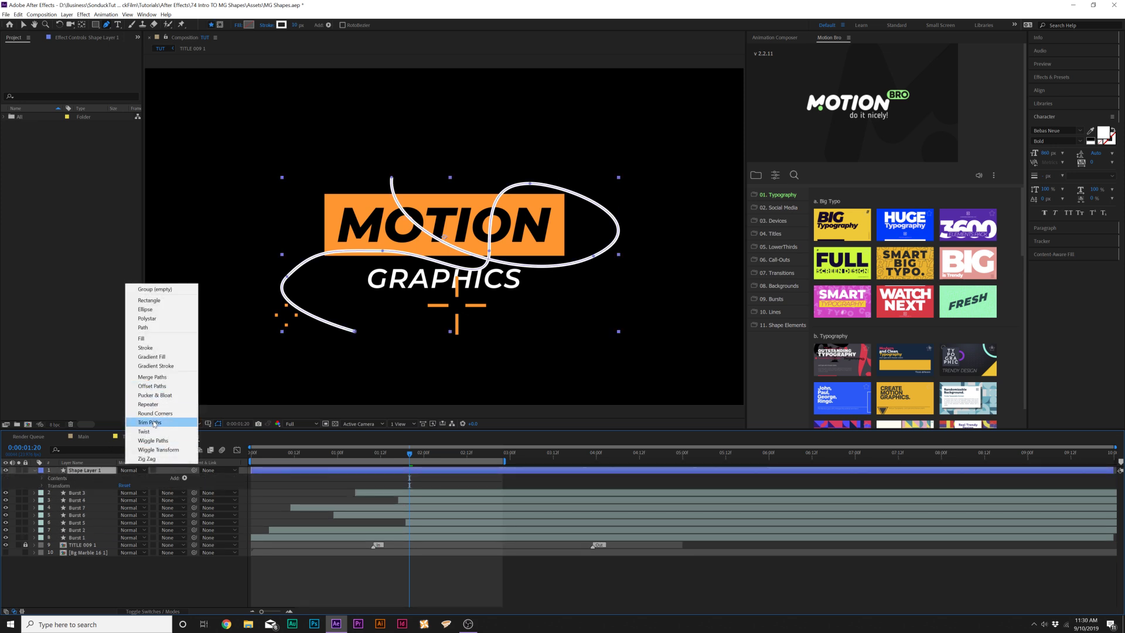
left_click(161, 423)
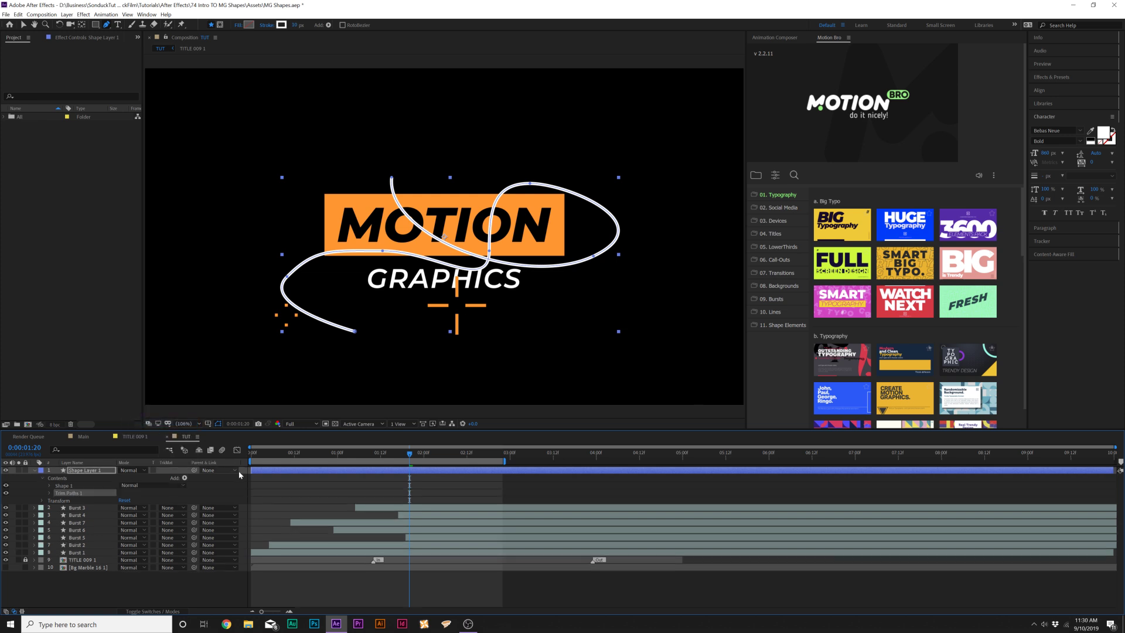
- Set the Trim Paths End to 0% and keyframe Start from 0% at the first frame to 100% at 0:00:01:12
left_click(50, 494)
left_click_drag(255, 456, 249, 457)
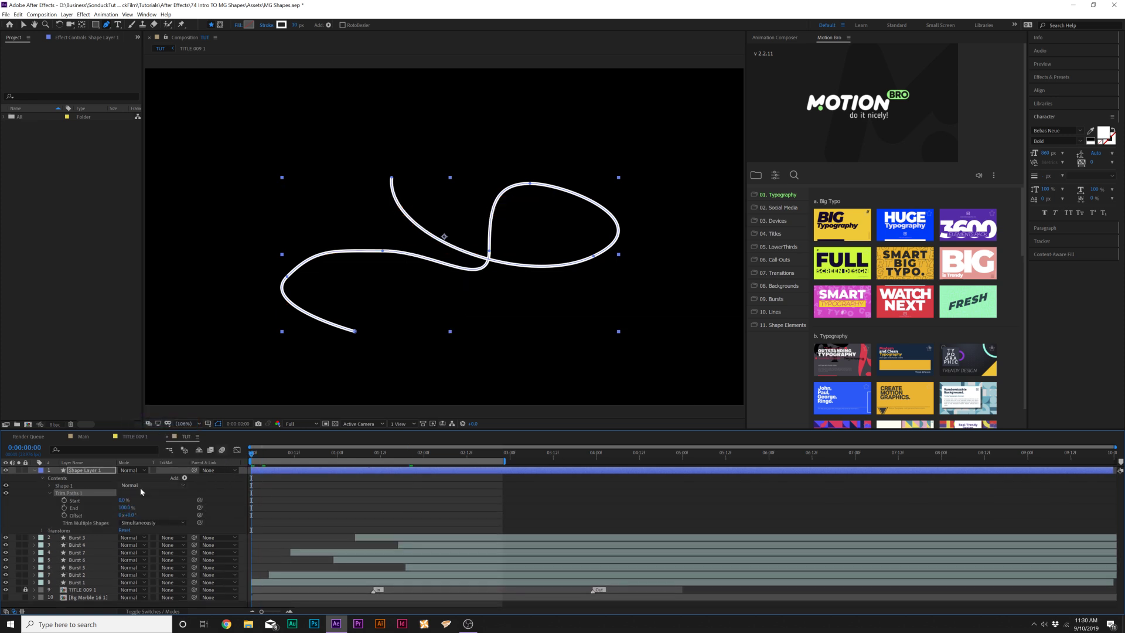
left_click_drag(126, 507, 50, 511)
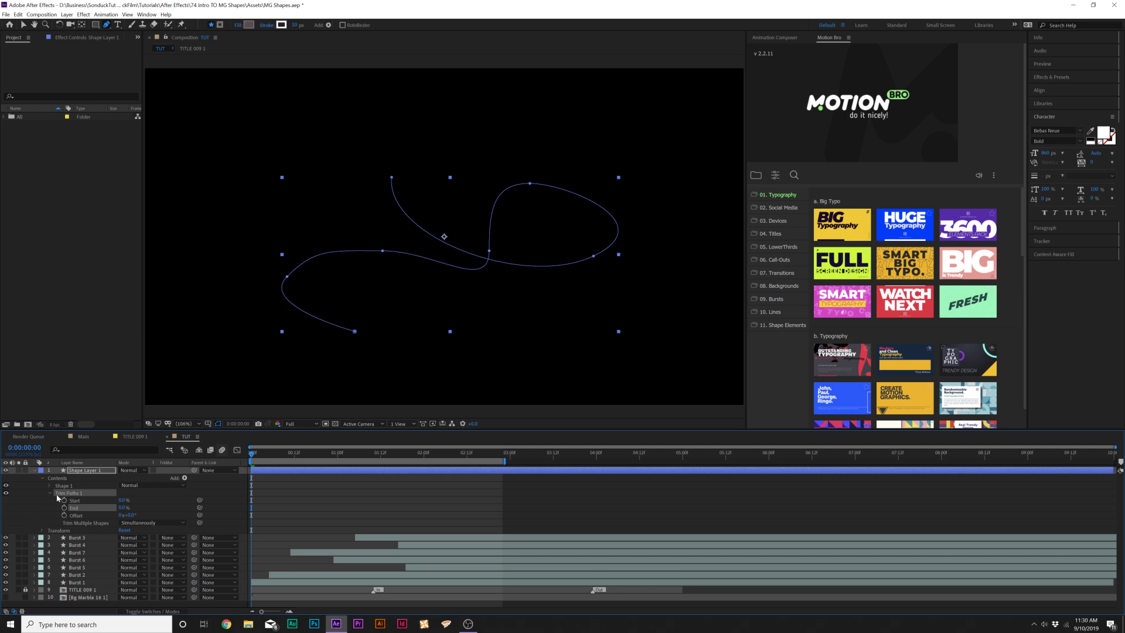
left_click(65, 501)
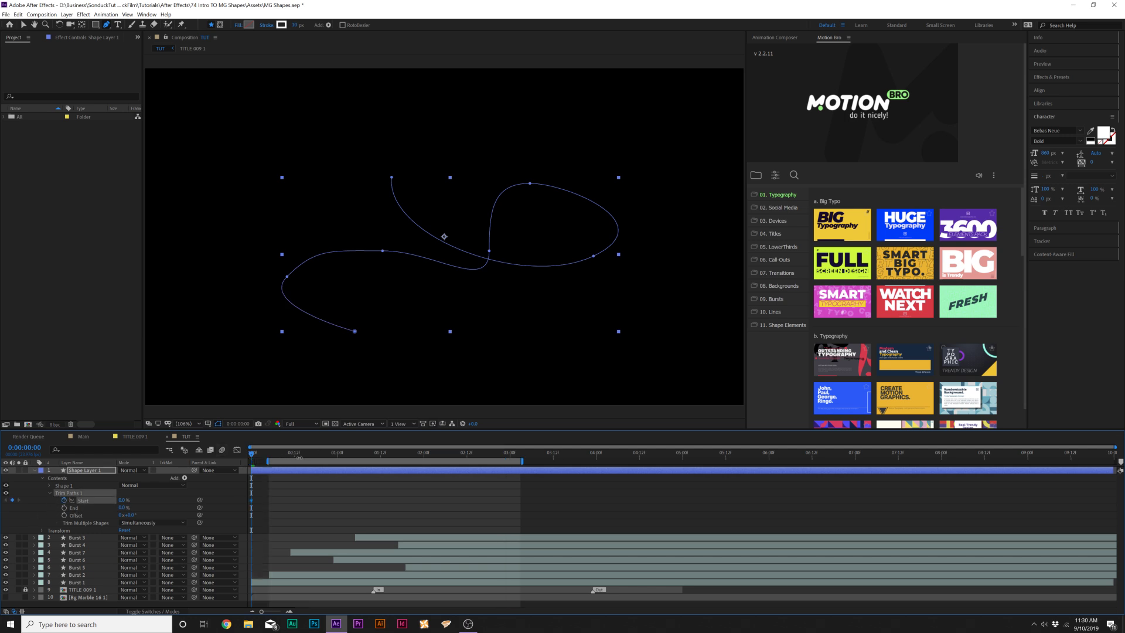
left_click_drag(303, 455, 380, 456)
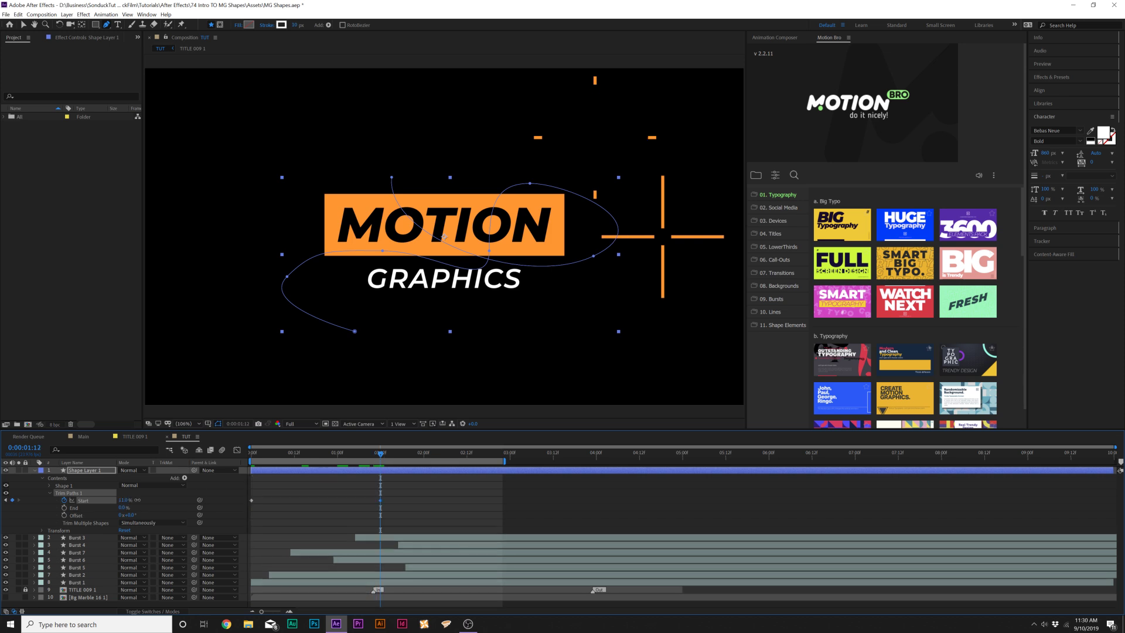
left_click_drag(137, 500, 182, 496)
- Keyframe the Trim Paths End from 0% at 0:00:00:08 to 100% at 0:00:01:23, and preview the line animation
left_click_drag(319, 458, 280, 464)
left_click(65, 508)
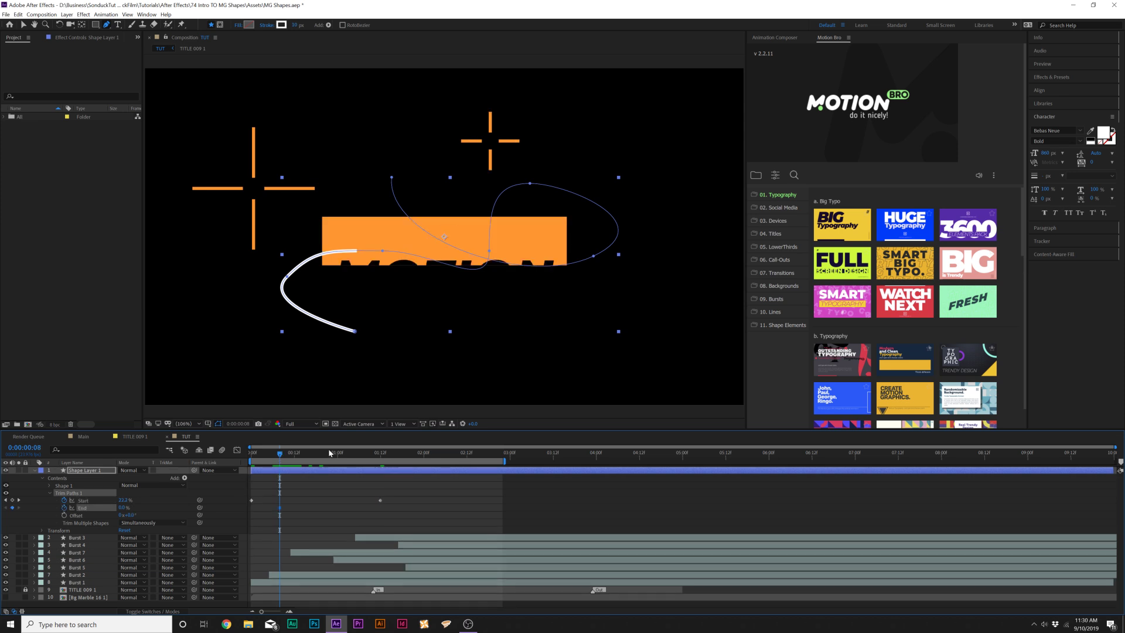
left_click_drag(359, 457, 420, 457)
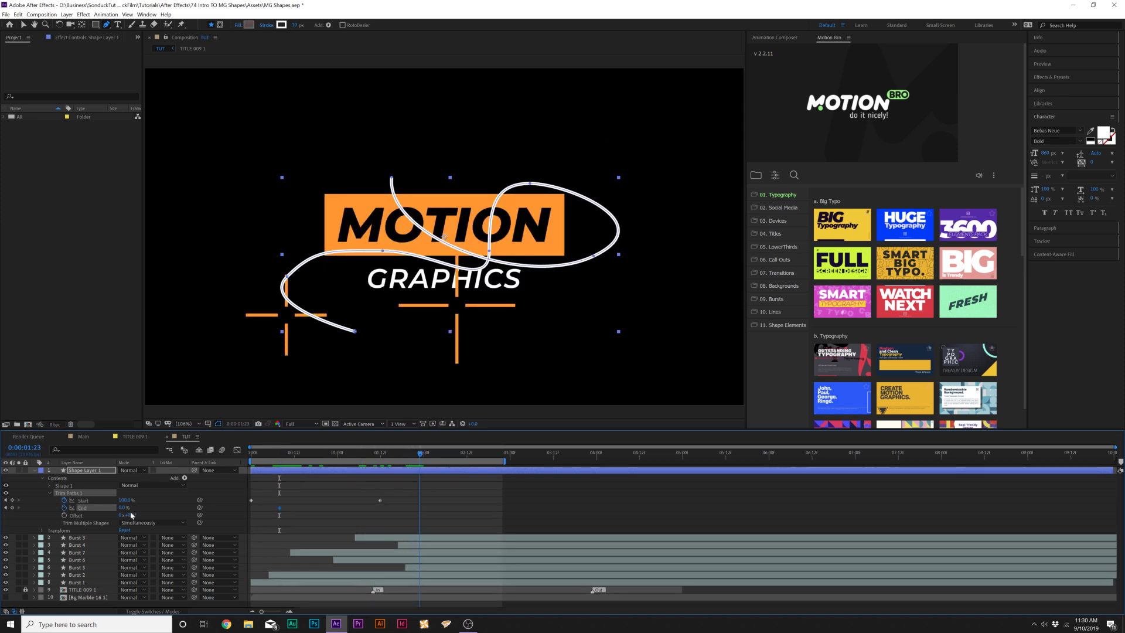
left_click_drag(121, 511, 182, 507)
key("space")
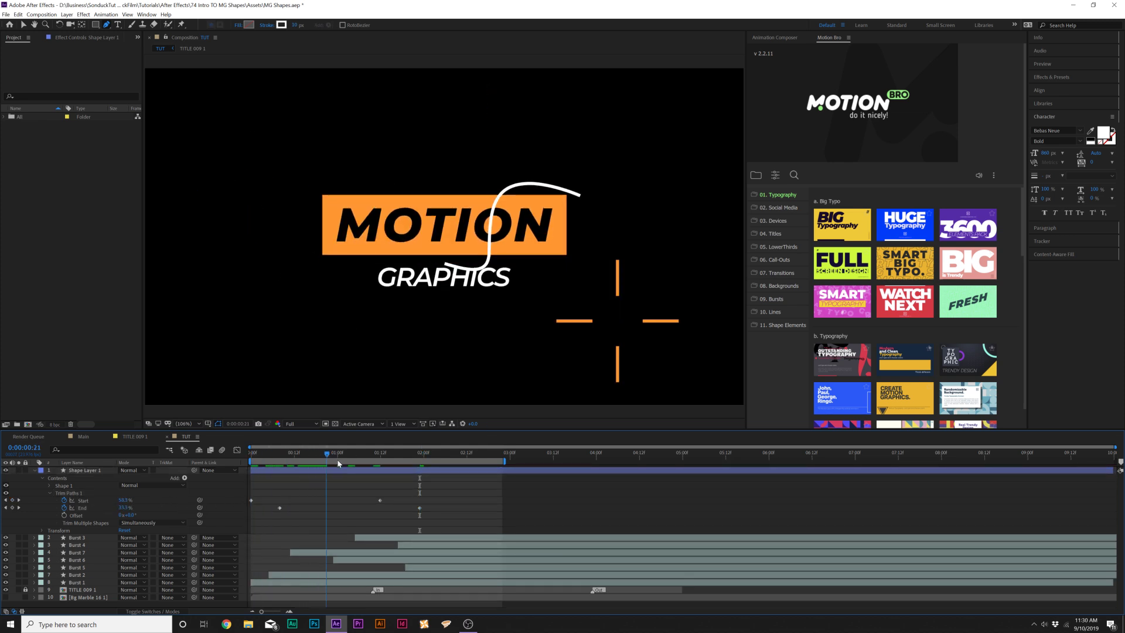
- Thicken the white curve's stroke and set its Line Cap to Round Cap
left_click(324, 467)
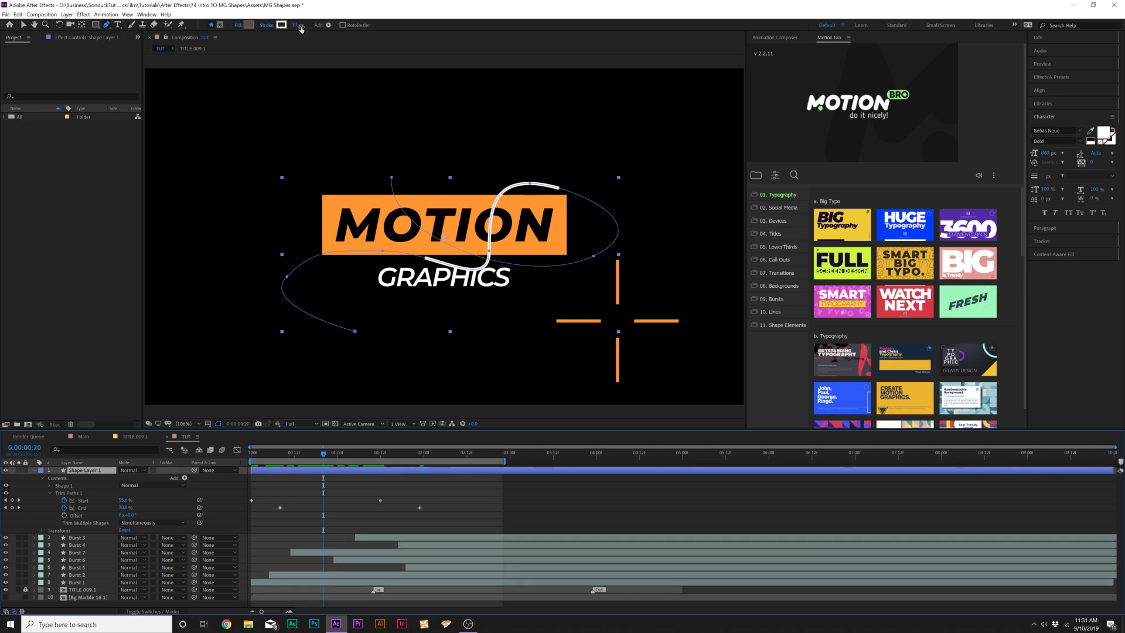
mouse_move(293, 24)
left_mouse_down()
mouse_move(312, 25)
mouse_move(309, 36)
left_mouse_up()
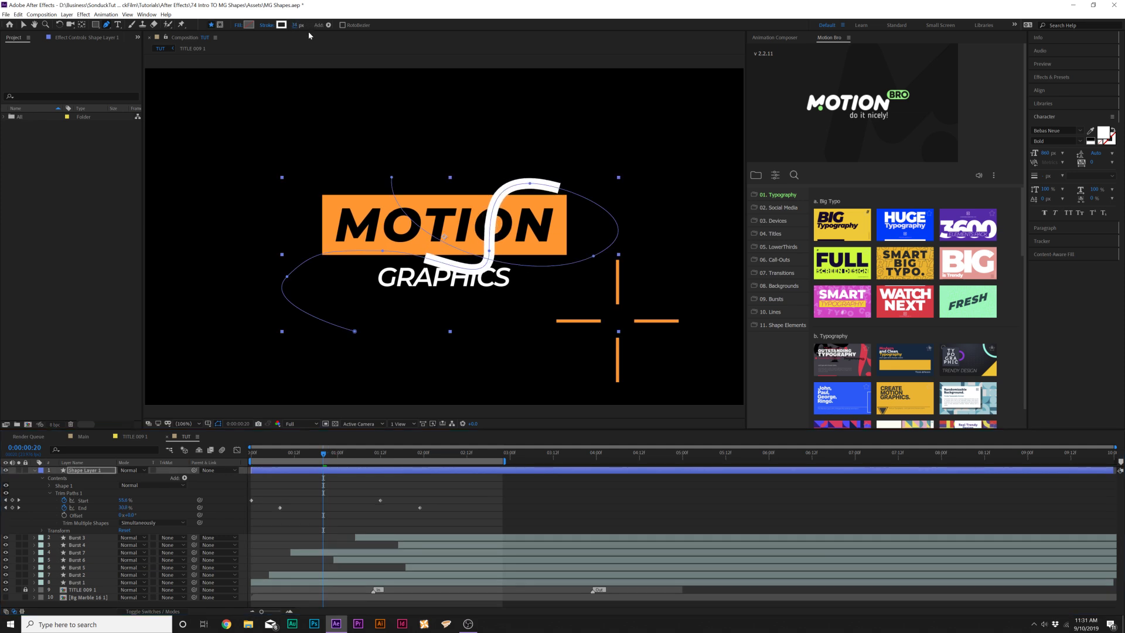
left_click(50, 493)
left_click(49, 485)
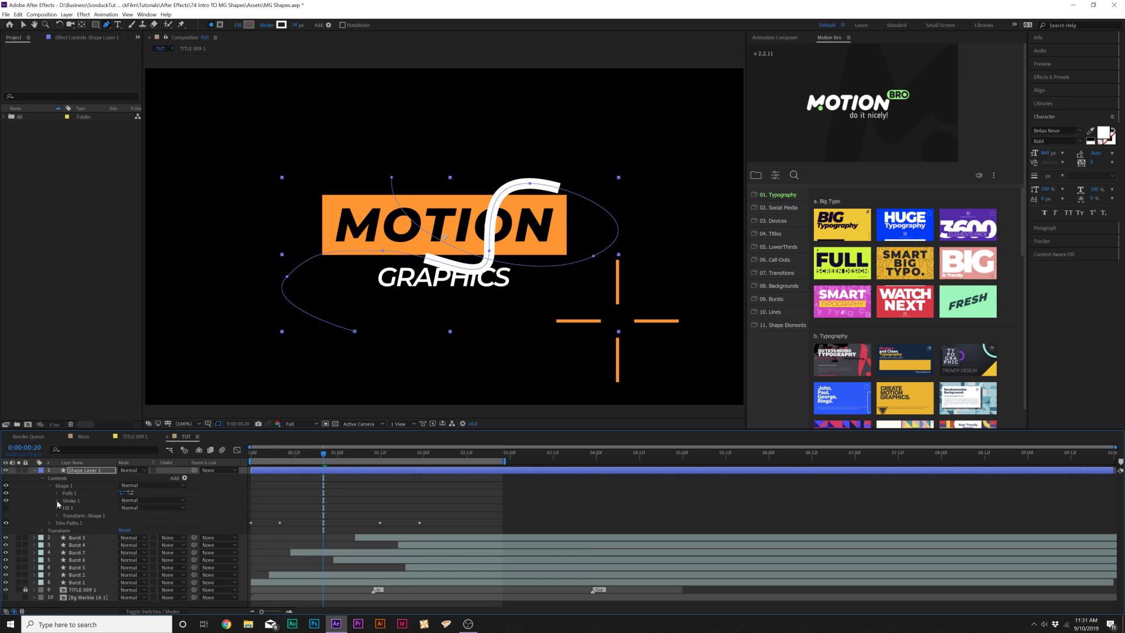
left_click(58, 500)
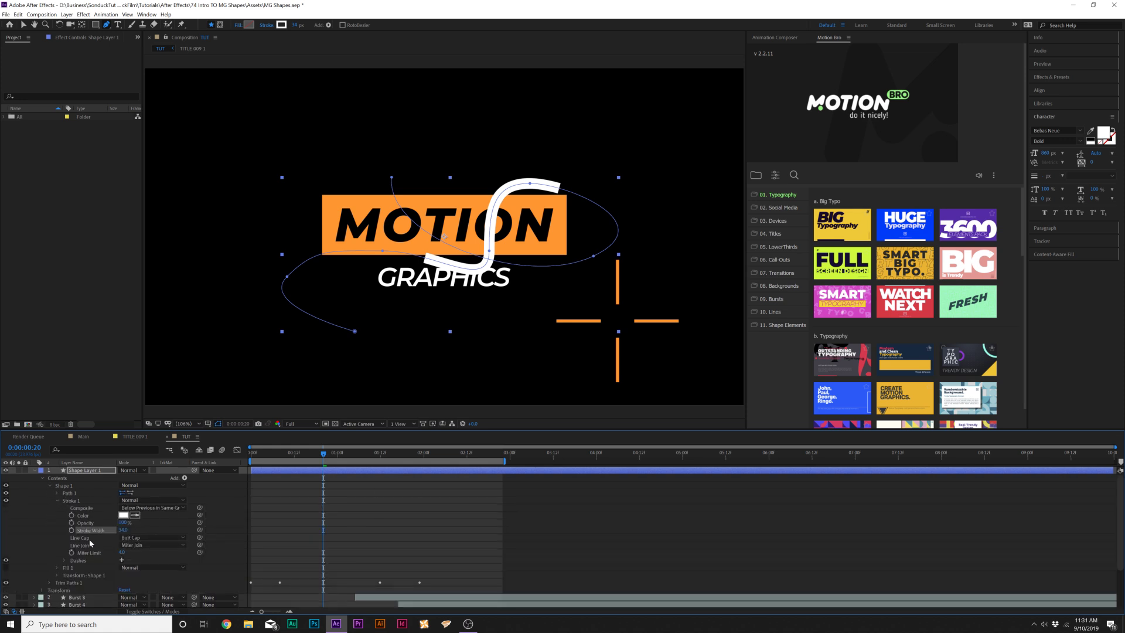
left_click(120, 538)
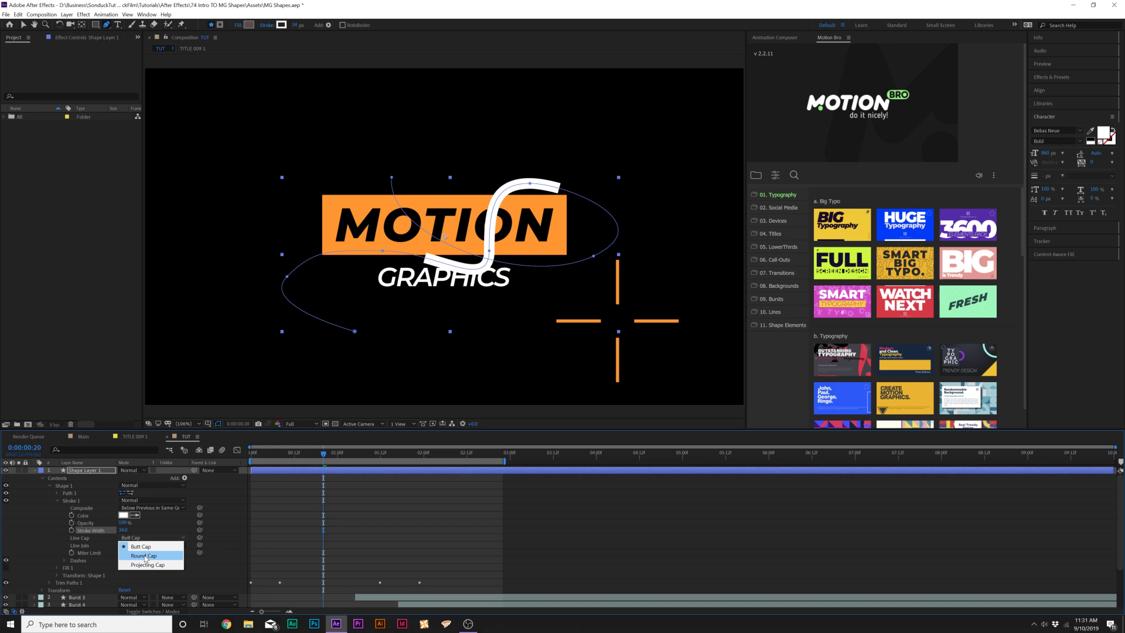
left_click(145, 556)
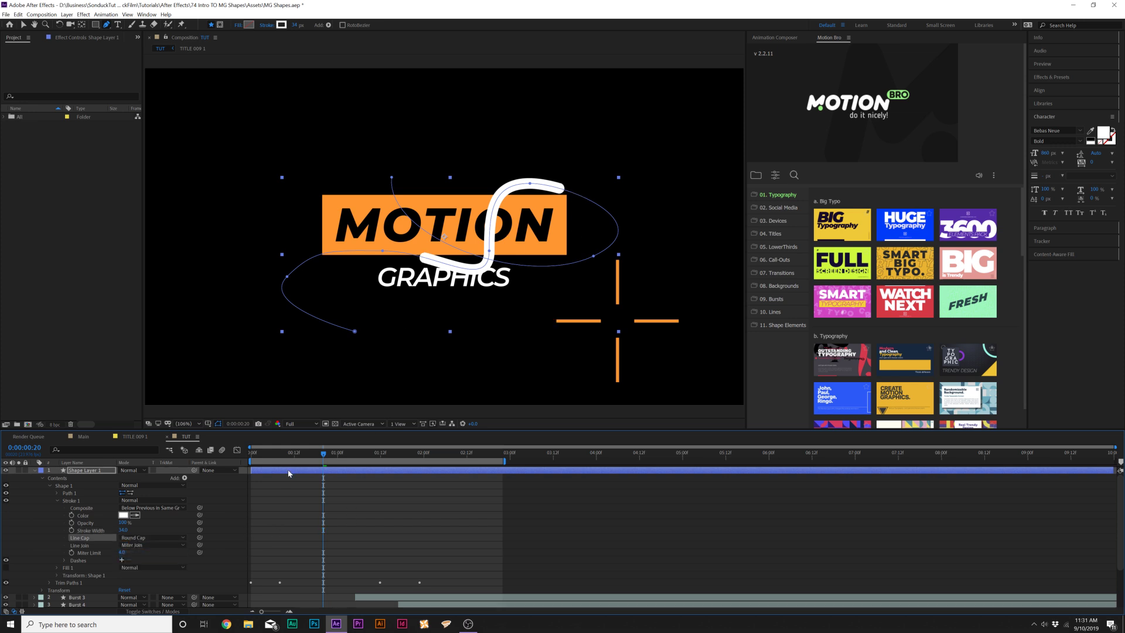
left_click(344, 514)
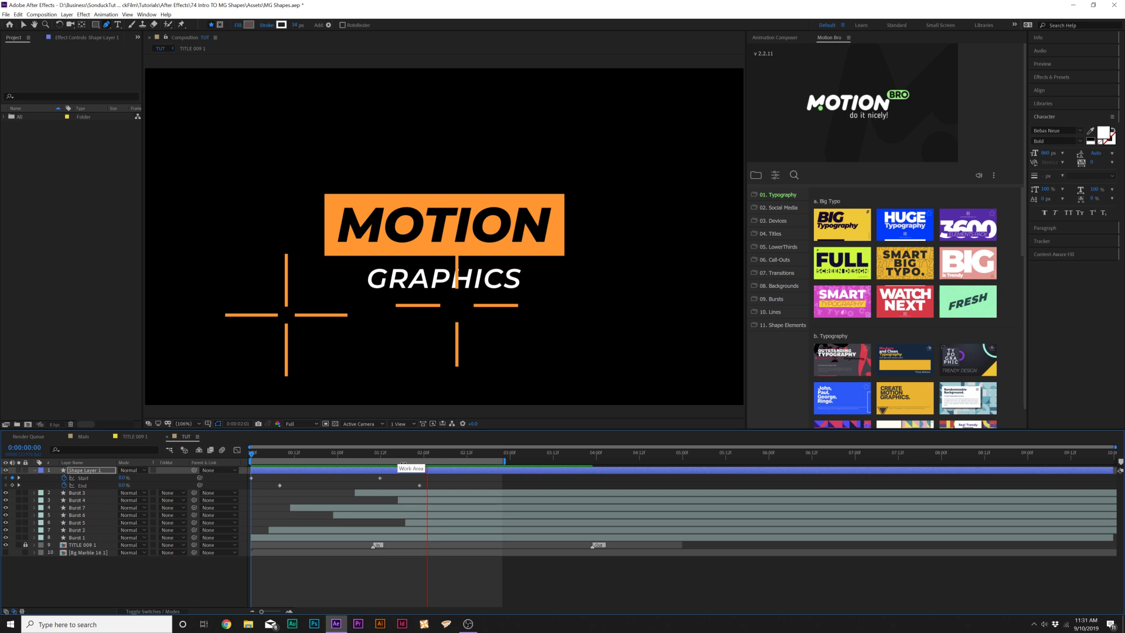
- Preview the rounded line and apply Easy Ease to all its Trim Paths Start and End keyframes
key("space")
left_click_drag(445, 480, 241, 494)
key("F9")
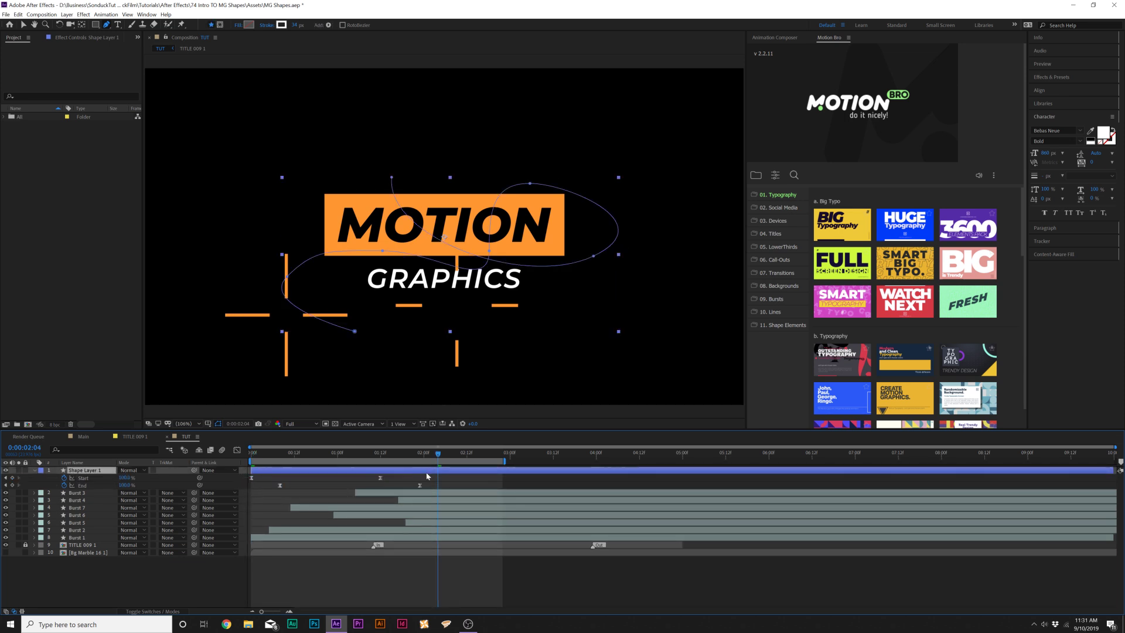
- Retime the white curve's Trim Paths so its last Start and End keyframes align and the first End keyframe sits at about 0:00:00:18, previewing the motion
mouse_move(386, 456)
left_mouse_down()
mouse_move(364, 452)
mouse_move(384, 454)
mouse_move(393, 486)
mouse_move(382, 485)
mouse_move(459, 480)
left_mouse_up()
left_click(423, 486)
left_click(419, 485)
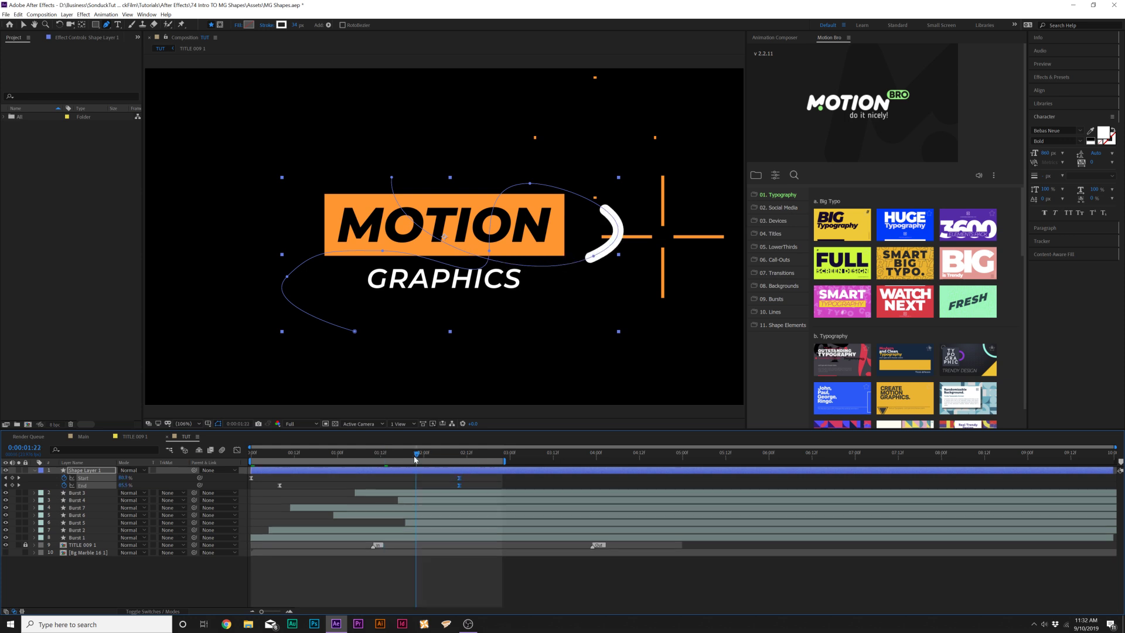
left_click(326, 454)
key("space")
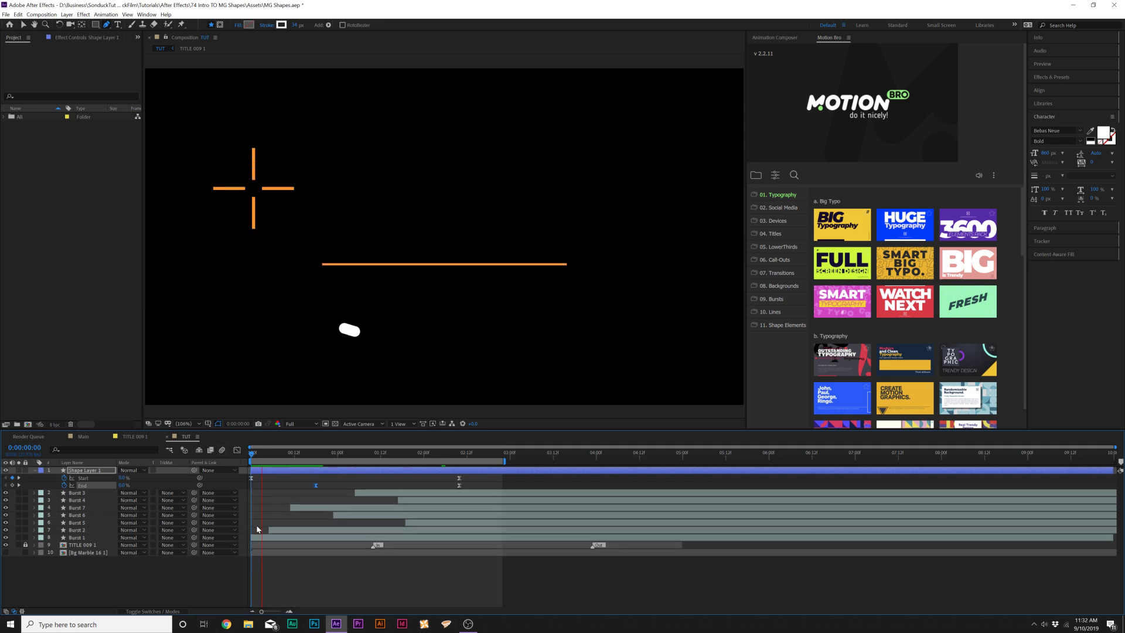
left_click_drag(402, 457, 355, 459)
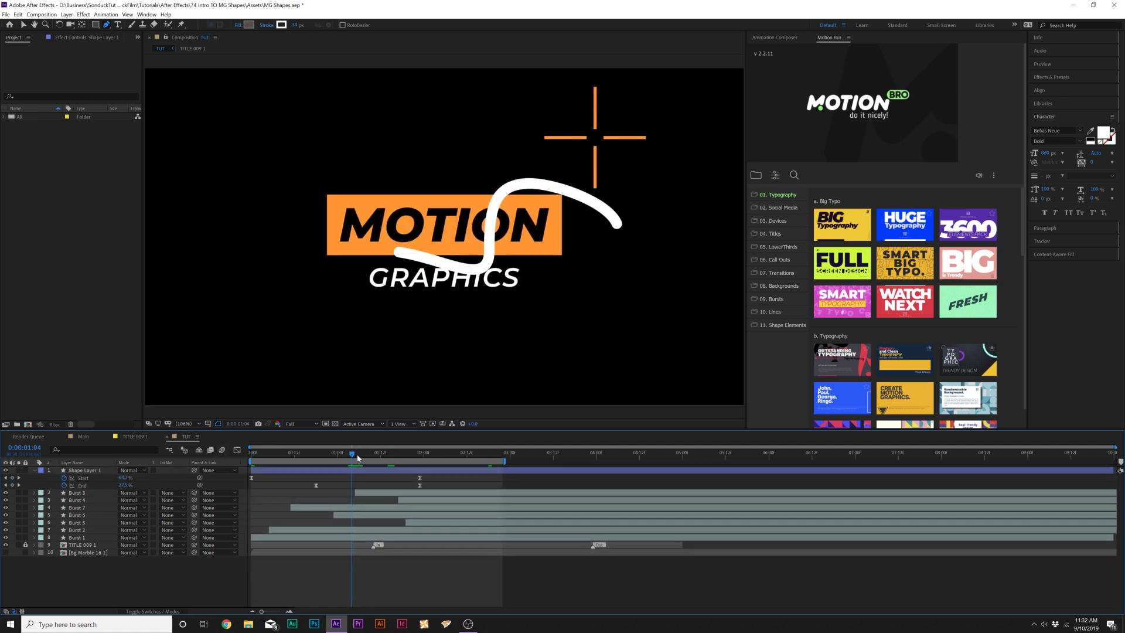
- Apply a Glow effect to the white curve's layer, duplicate it, and increase the Glow Radius of the copy
left_click(81, 472)
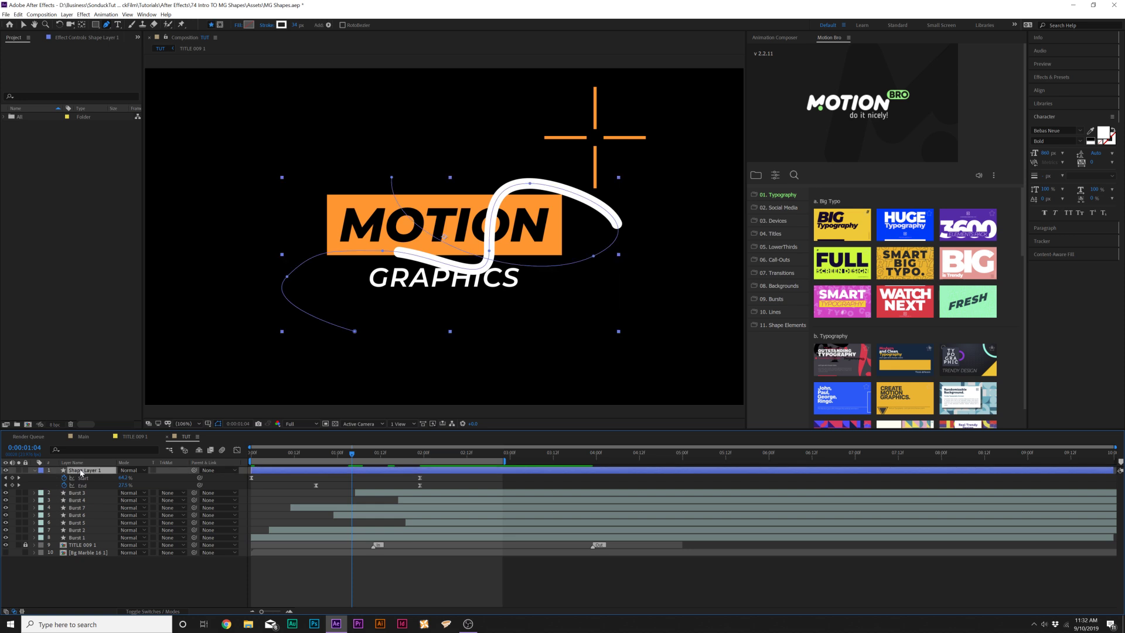
left_click(35, 471)
left_click(83, 15)
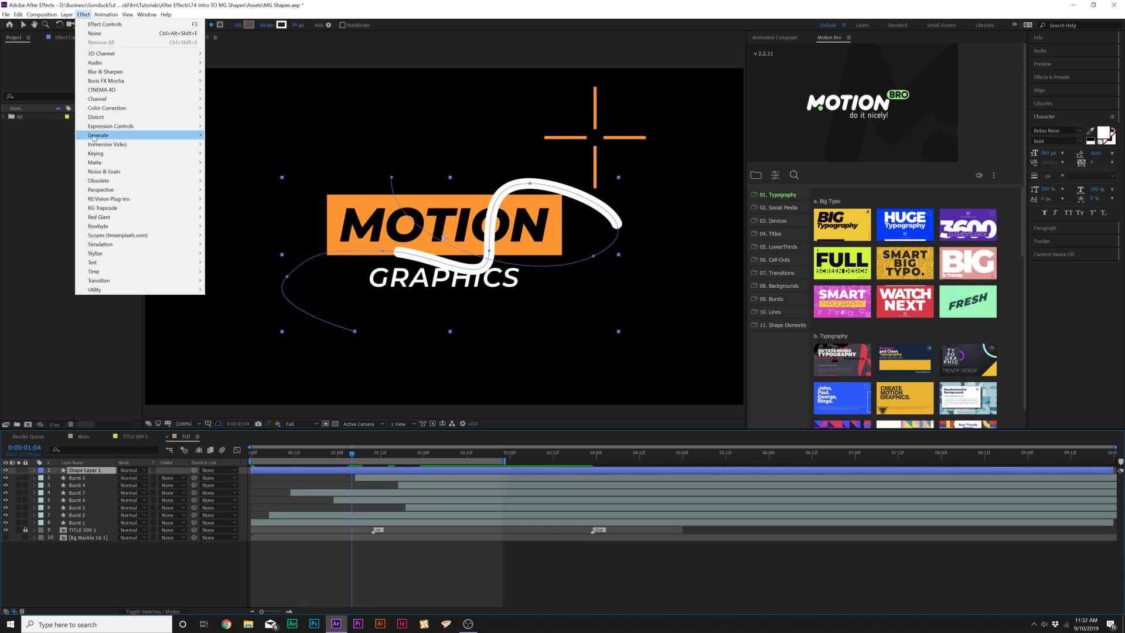
mouse_move(99, 253)
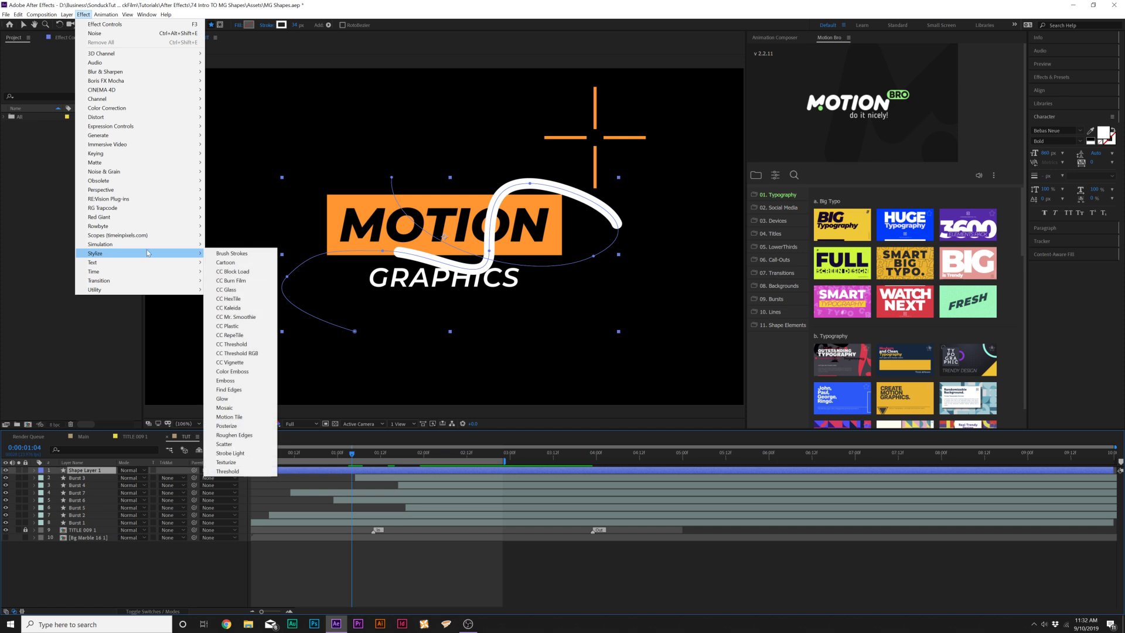
left_click(240, 390)
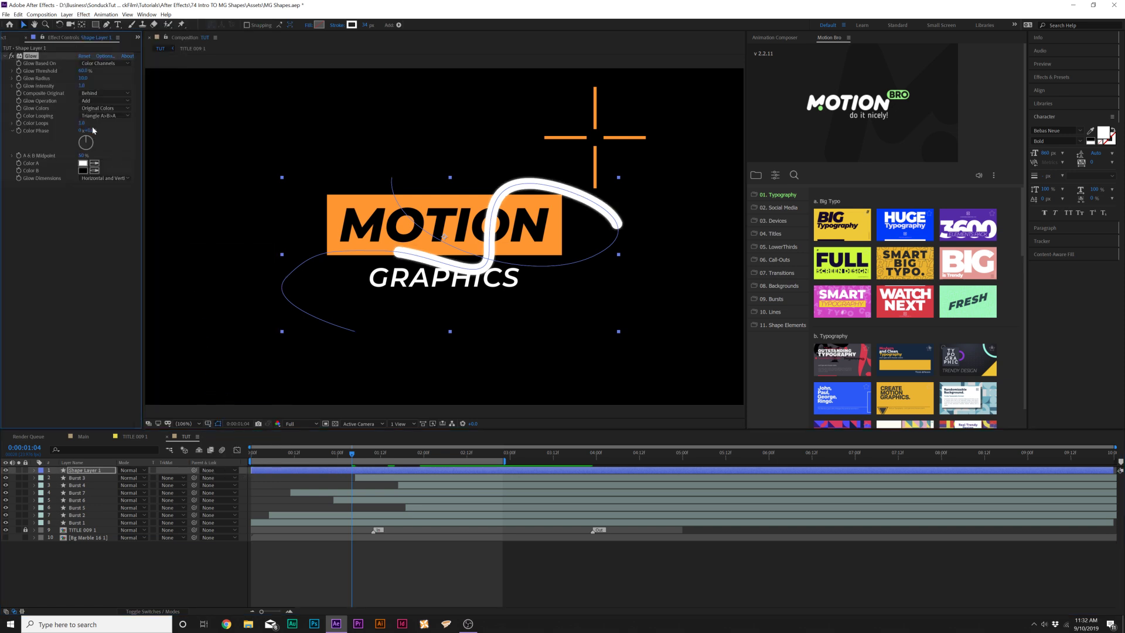
key("ctrl+d")
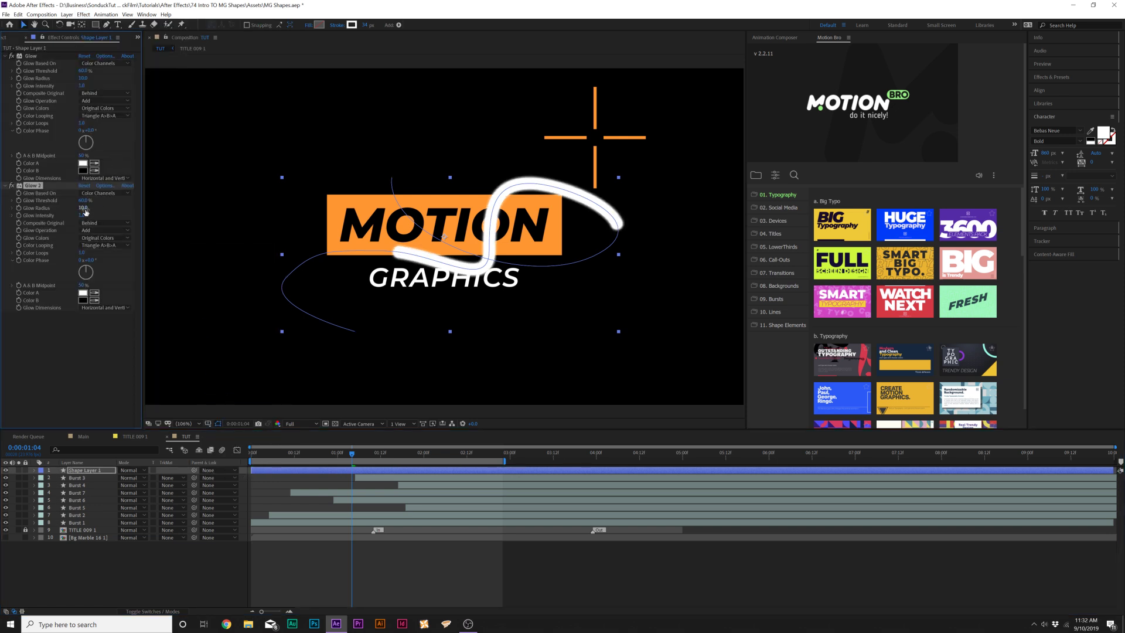
left_click_drag(85, 209, 116, 213)
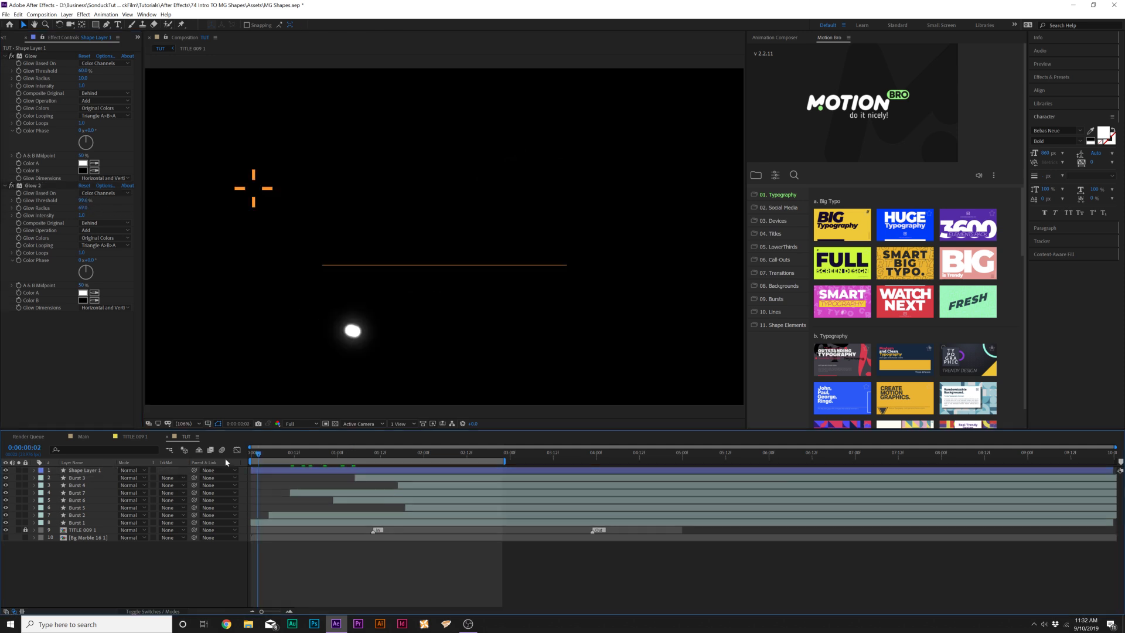
- Preview the glowing white line's animation together with the title and bursts from the first frame
left_click_drag(258, 454, 228, 457)
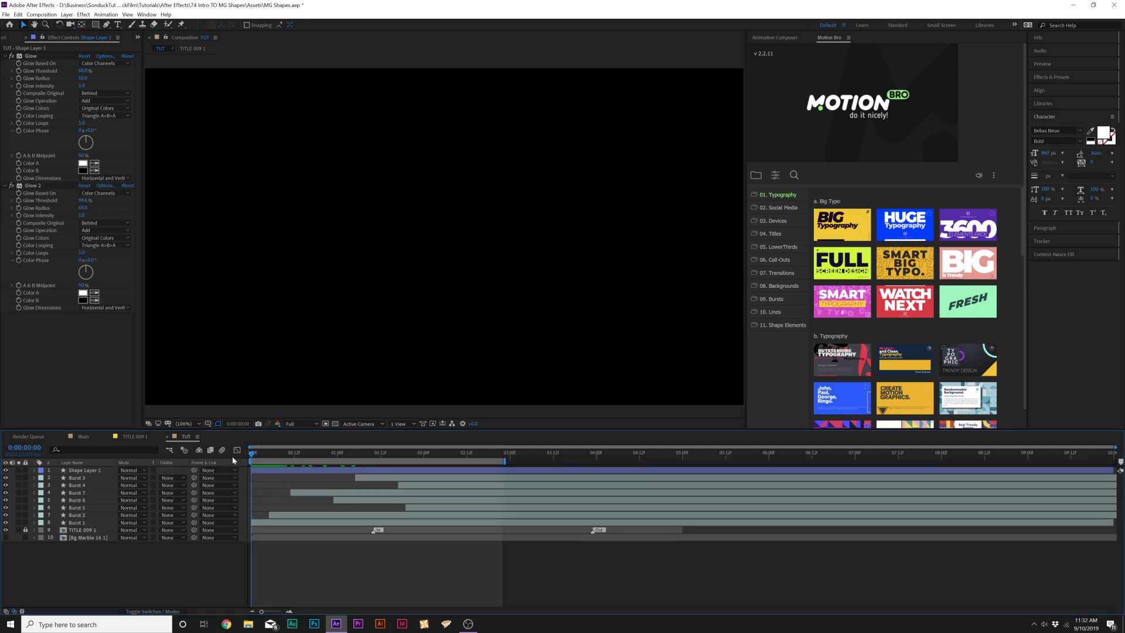
key("space")
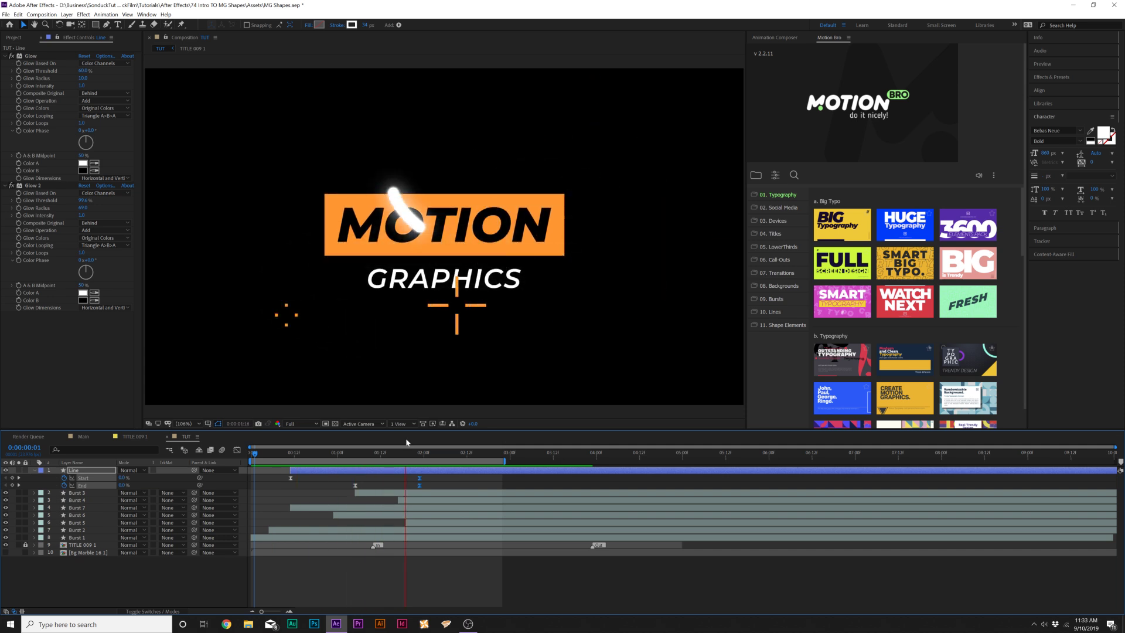
key("space")
key("space")
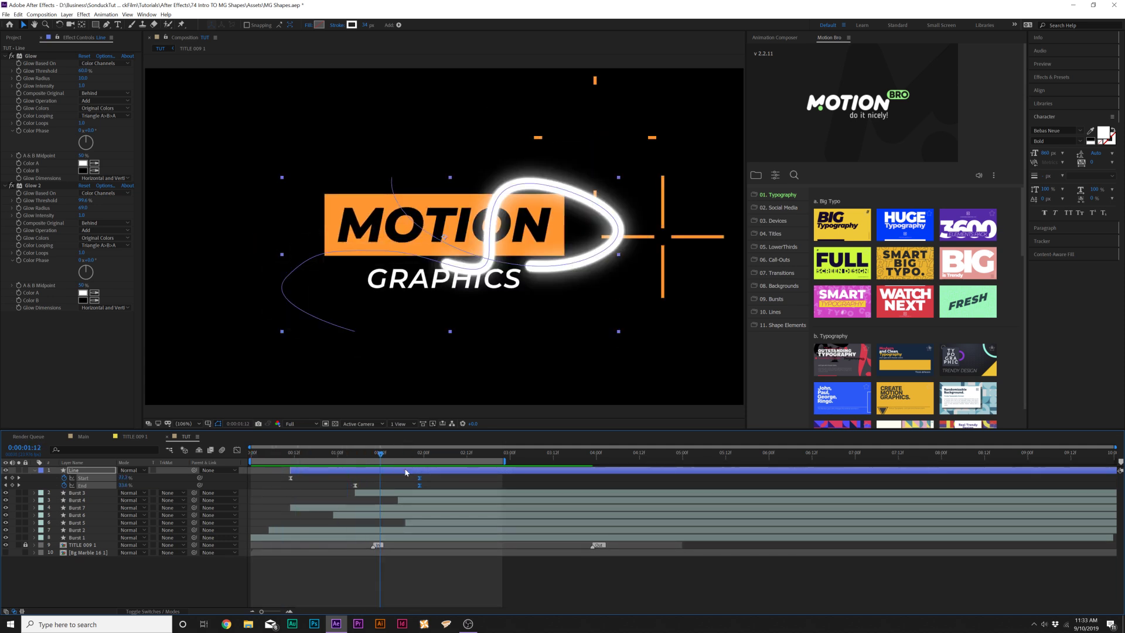
key("space")
- Draw a white outlined circle without fill above and left of the title on a new shape layer using the Ellipse Tool
left_click(121, 599)
key("u")
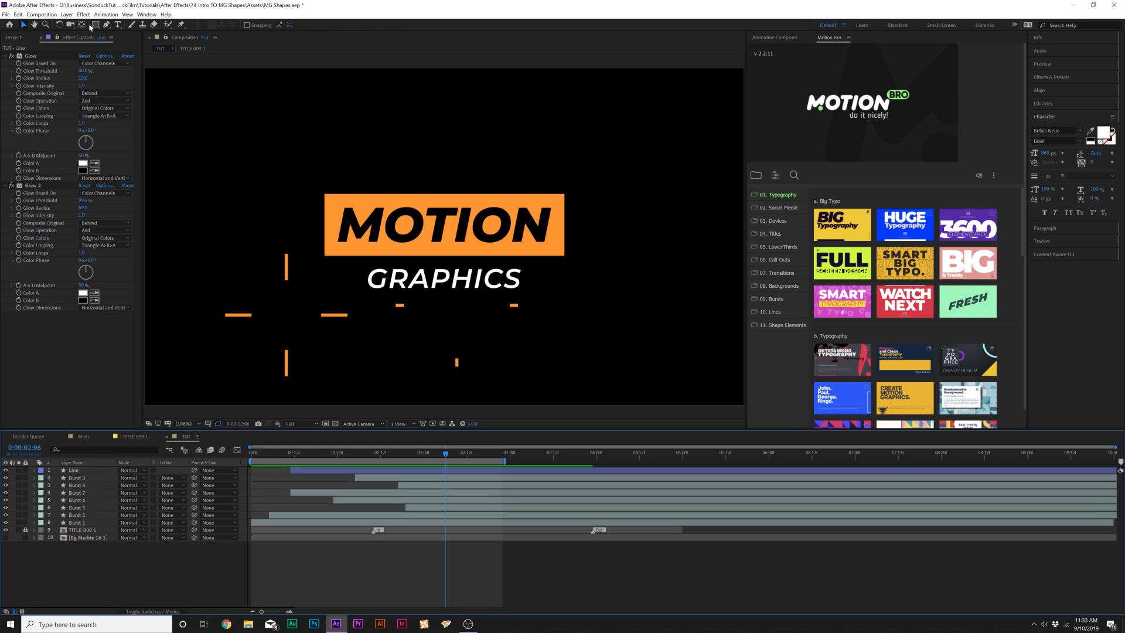
left_click(95, 25)
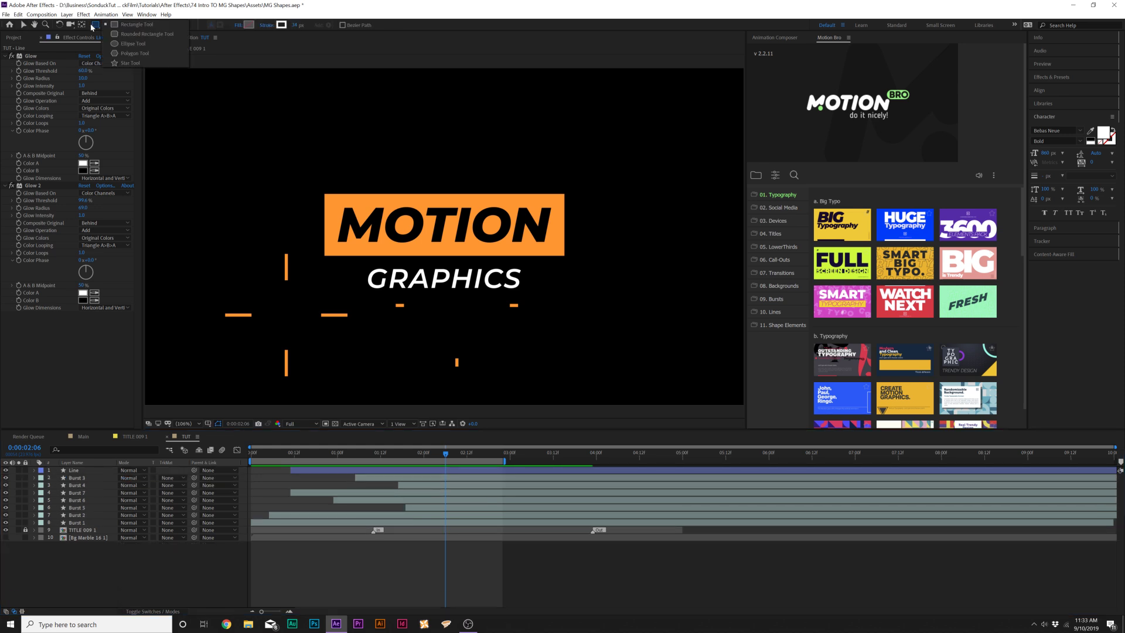
left_click(136, 49)
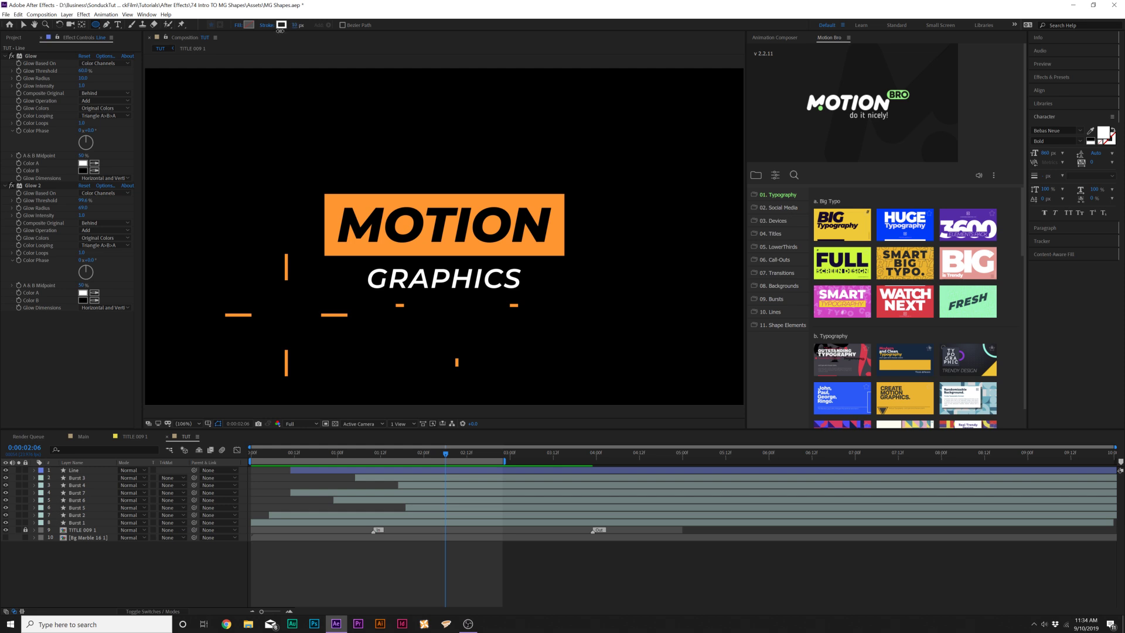
left_click_drag(223, 131, 287, 222)
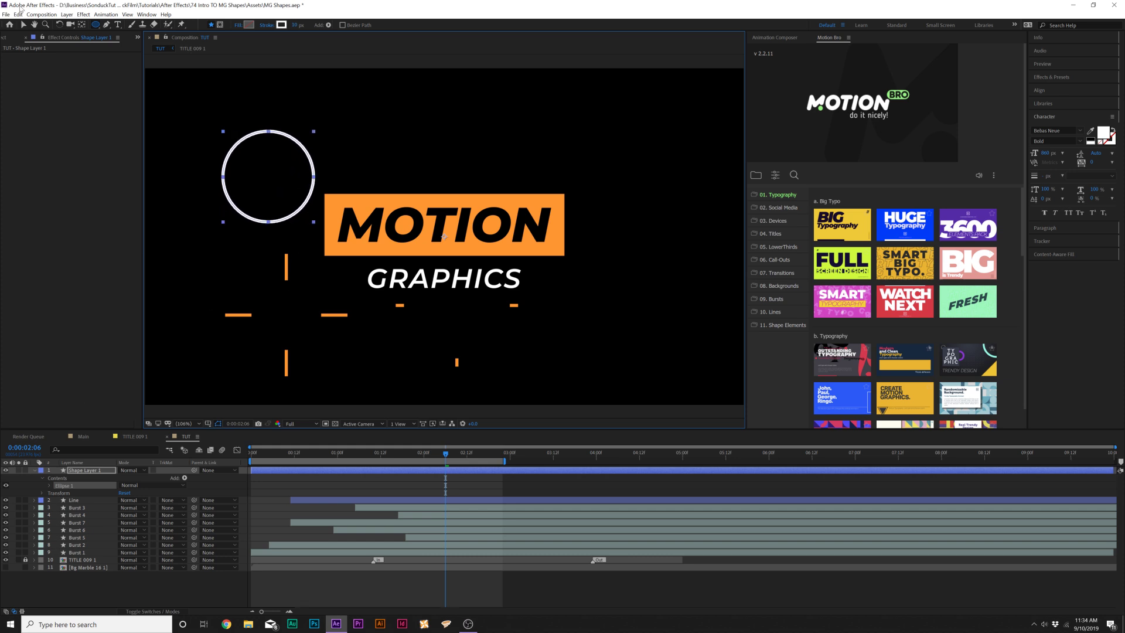
left_click(26, 27)
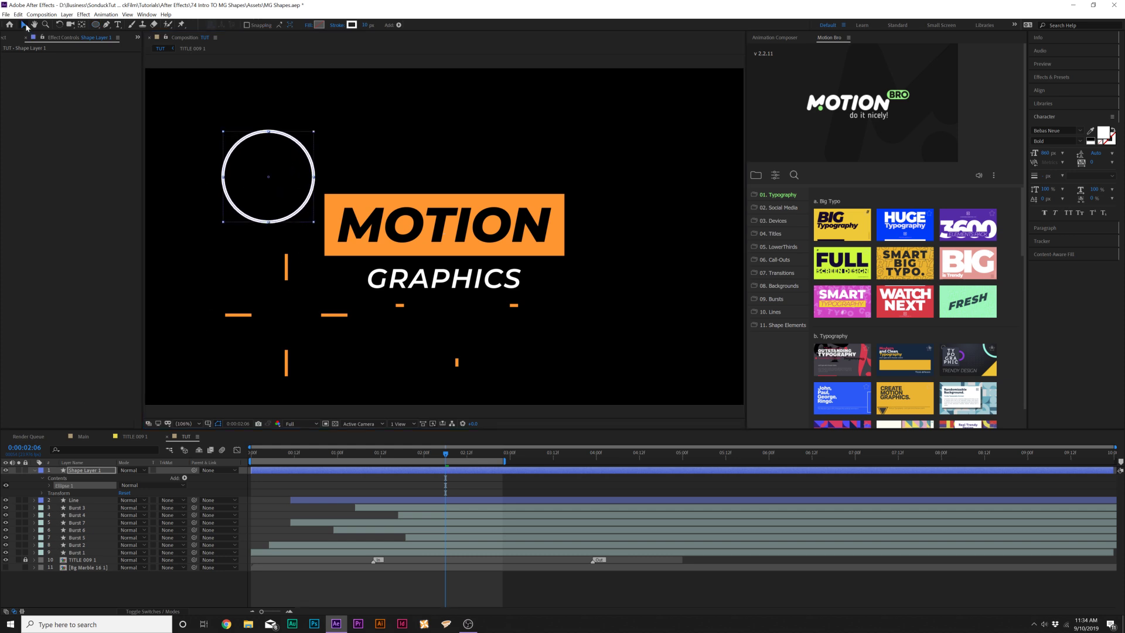
- Add Trim Paths to the circle's Ellipse 1 group and set its End to 0%
left_click(184, 479)
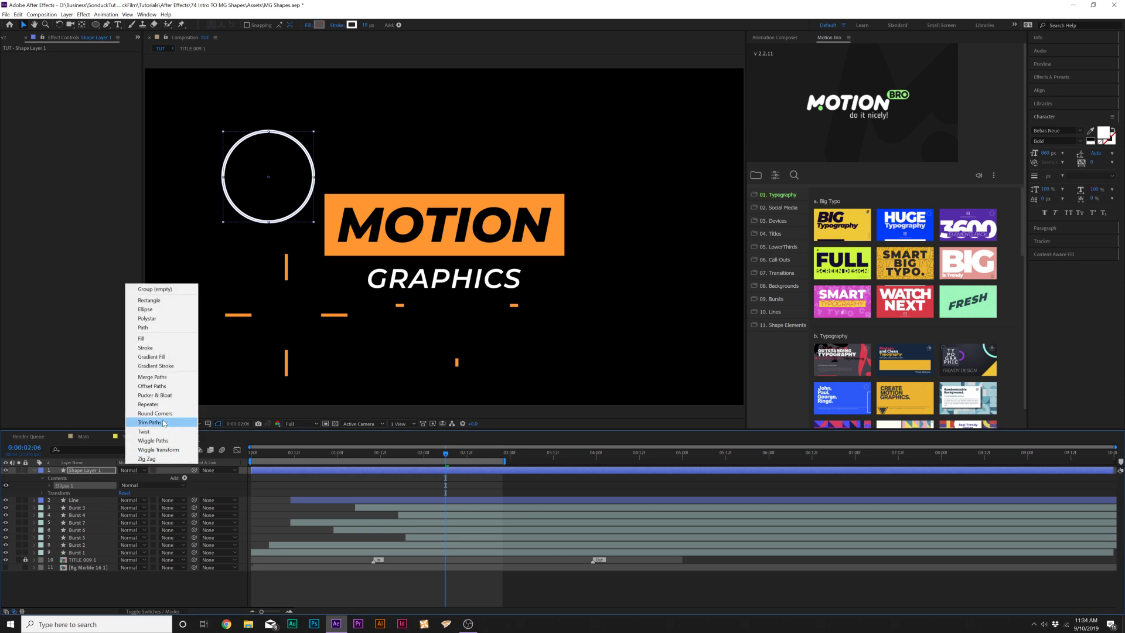
left_click(143, 422)
left_click(58, 501)
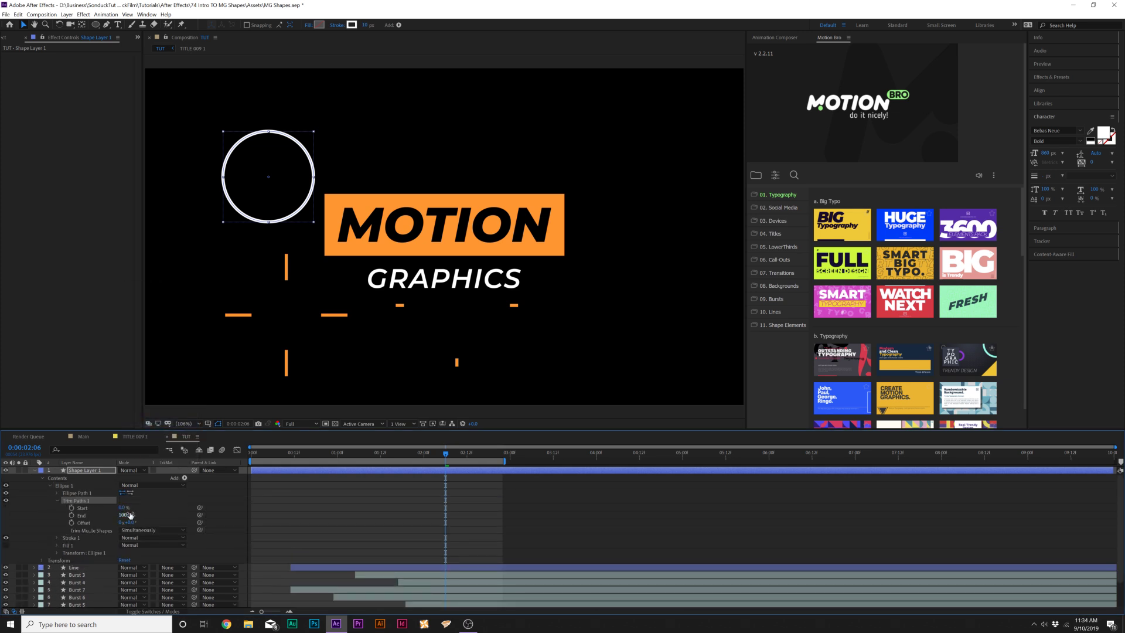
left_click_drag(124, 515, 79, 521)
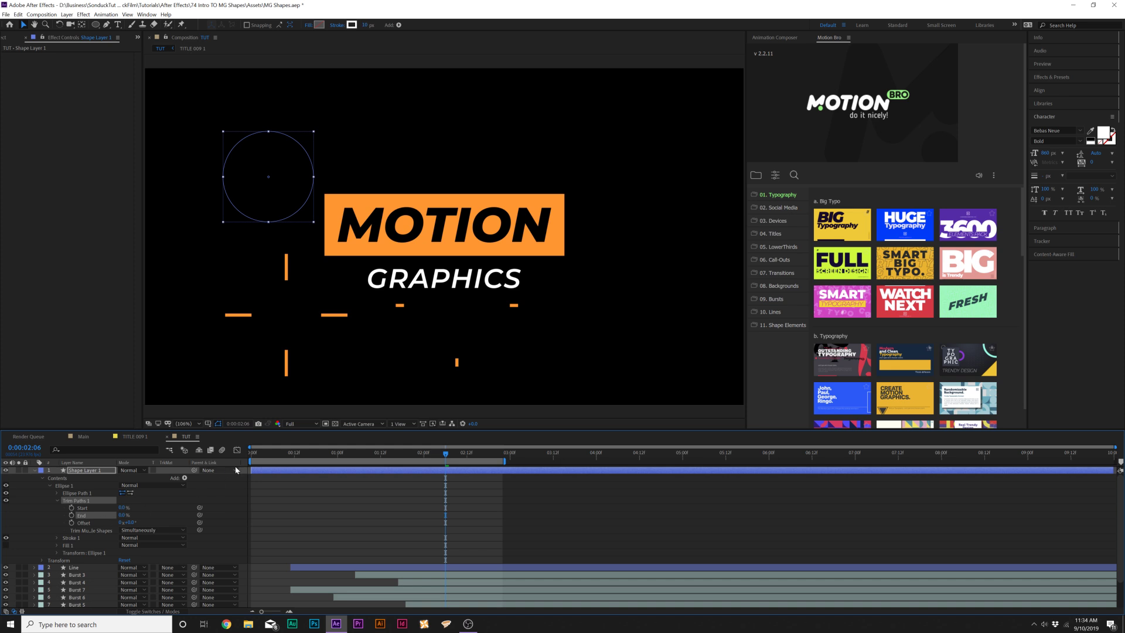
- Keyframe the circle's Trim Paths End from 0% at the first frame to about 18% at 0:00:00:12, and preview the arc
key("Home")
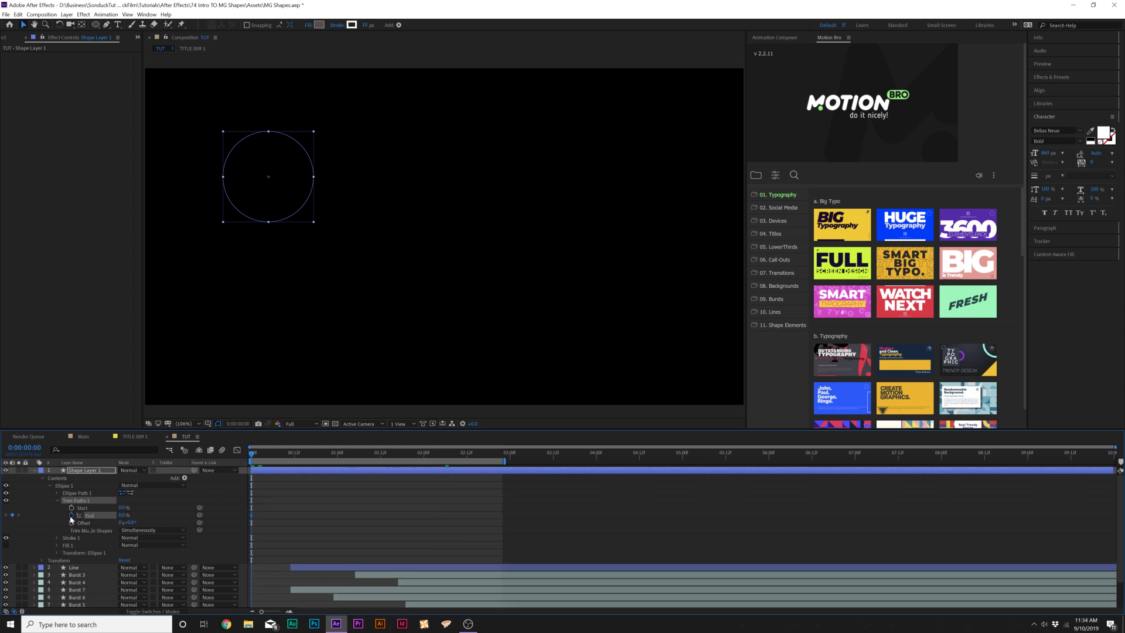
left_click_drag(259, 454, 294, 461)
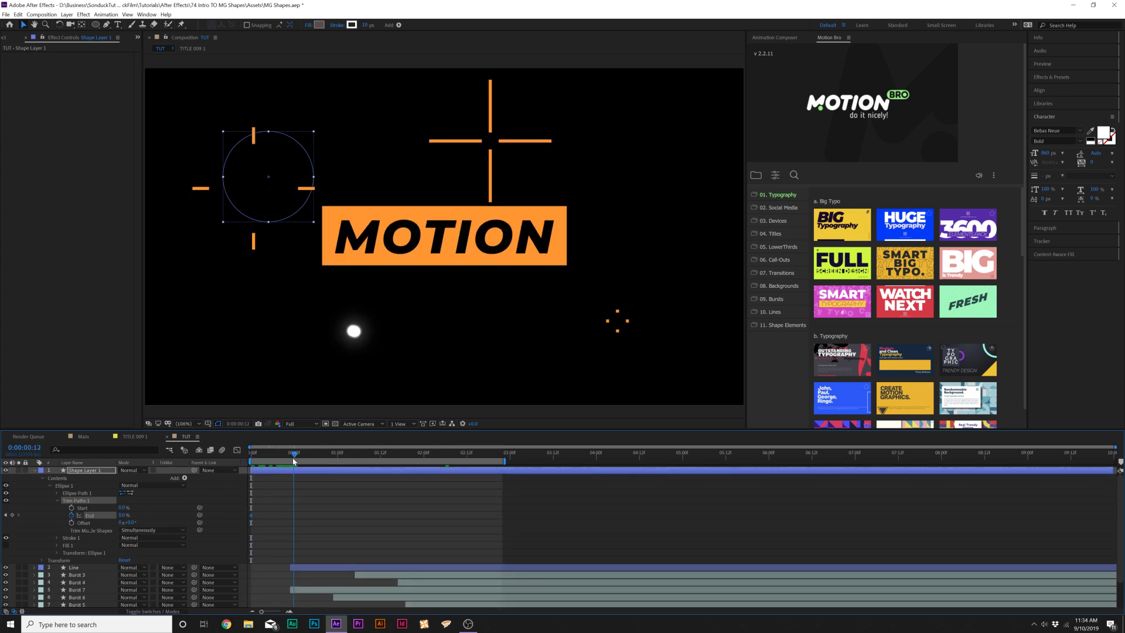
left_click_drag(123, 515, 133, 513)
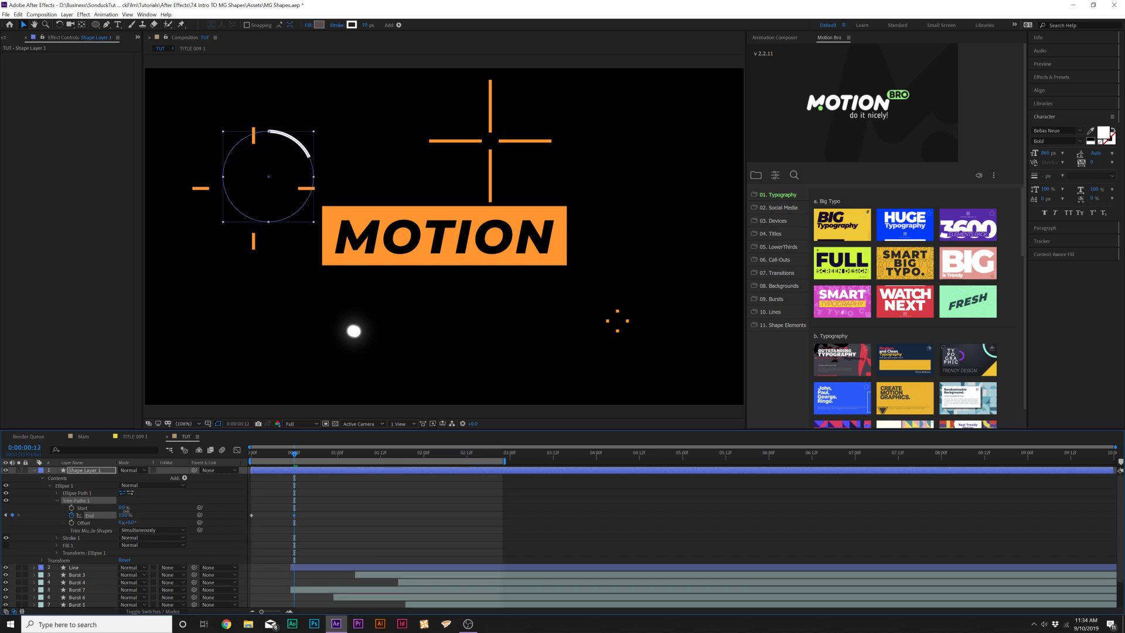
key("space")
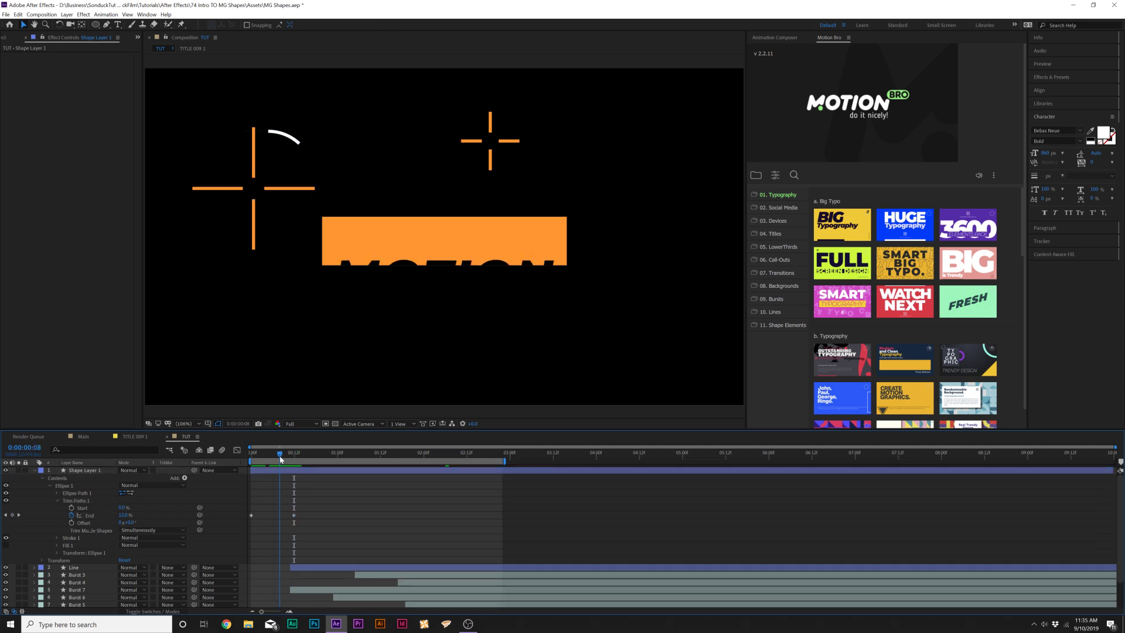
- Keyframe the circle's Trim Paths Start from 0% at 0:00:00:08 to the End value, about 18%, at 0:00:00:21
left_click(72, 508)
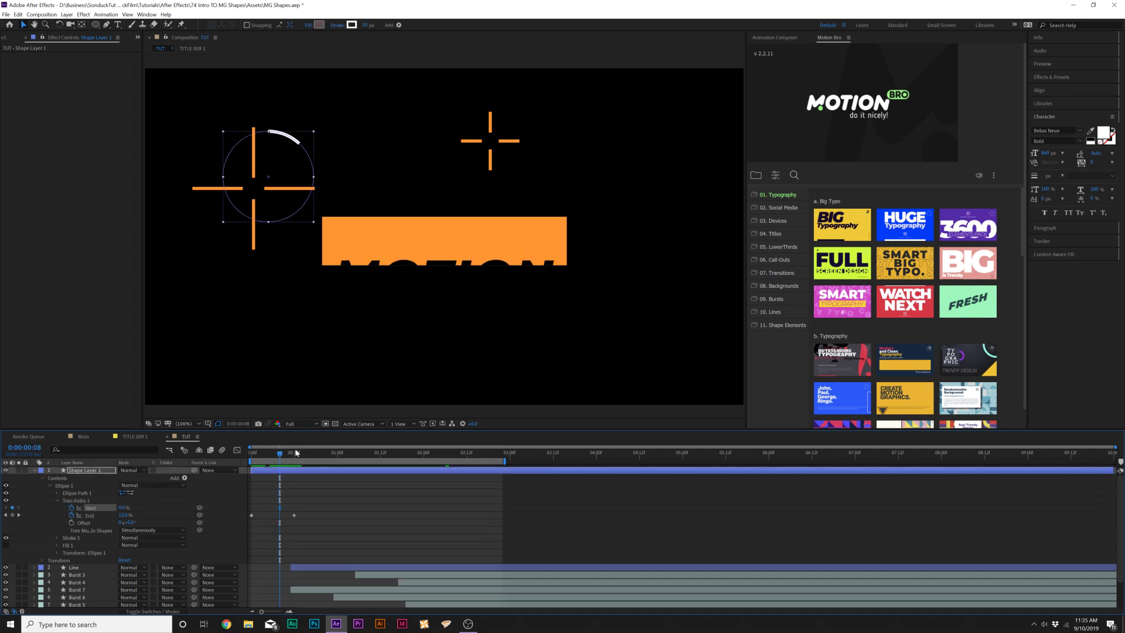
left_click_drag(296, 454, 327, 454)
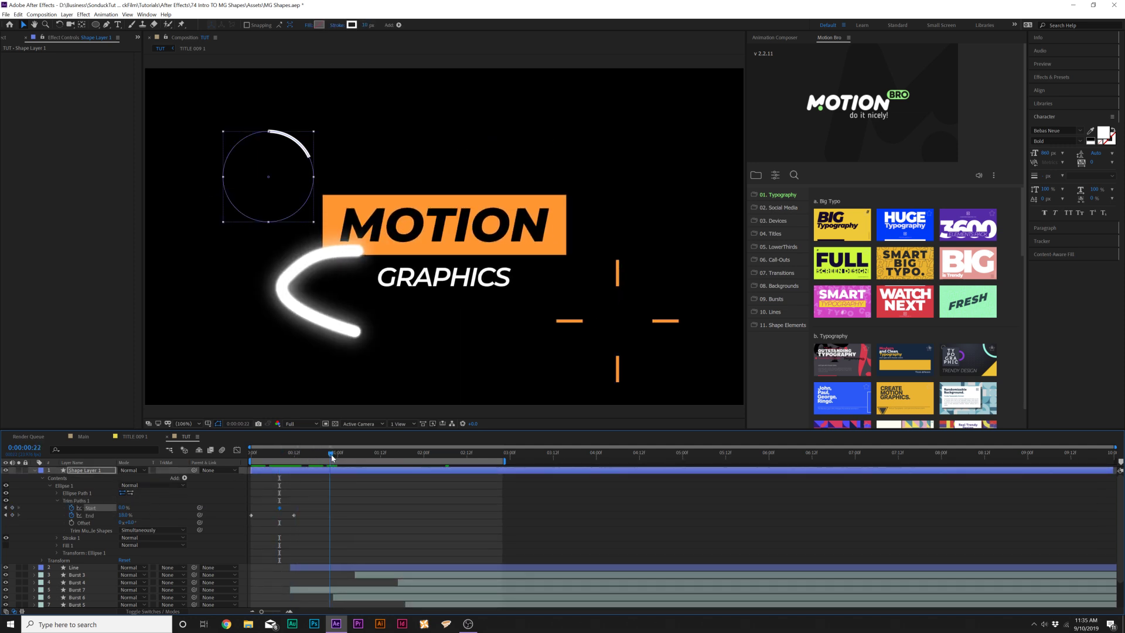
left_click_drag(124, 509, 136, 505)
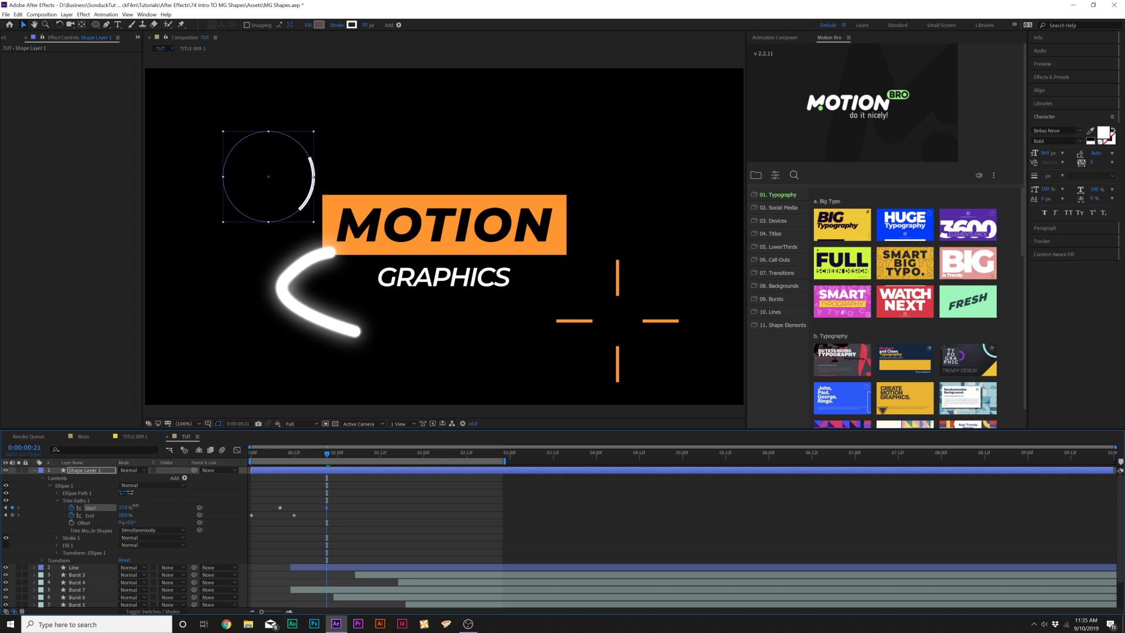
left_click(125, 508)
left_click(293, 485)
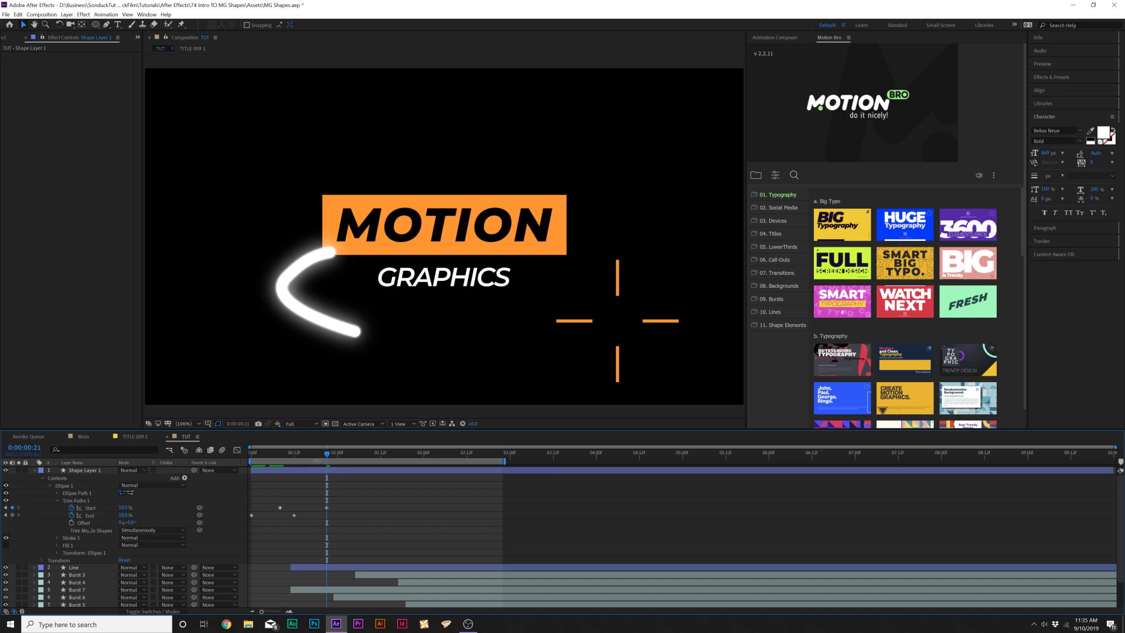
- Preview the arc animation with its layer soloed, and apply Easy Ease to its first End and last Start keyframes
key("space")
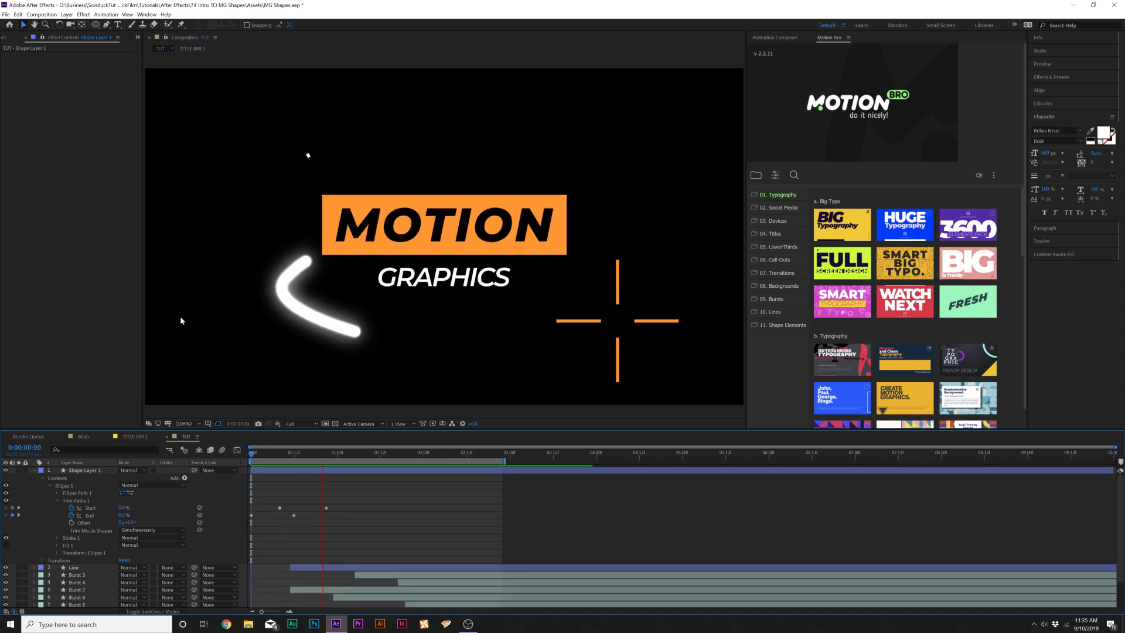
key("space")
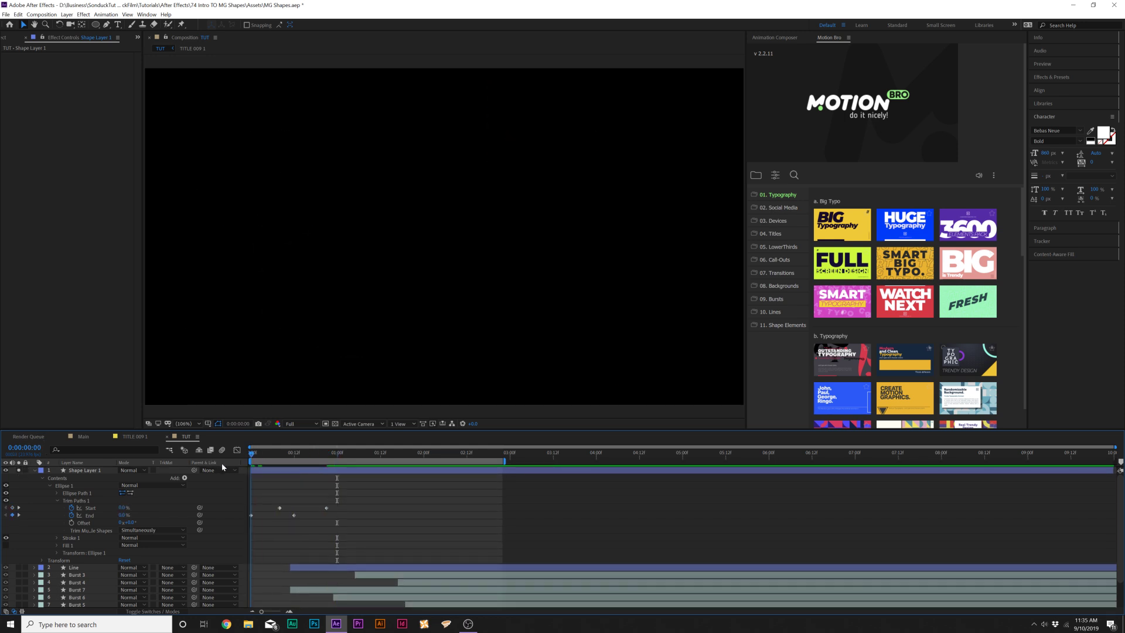
key("space")
key("space")
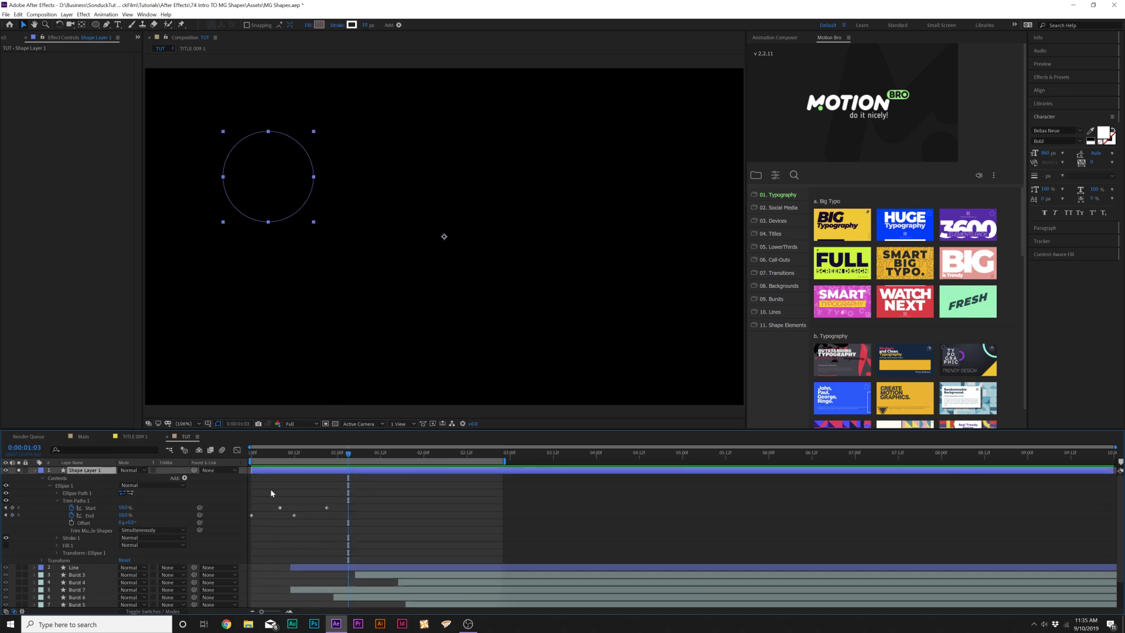
left_click_drag(313, 476, 338, 515)
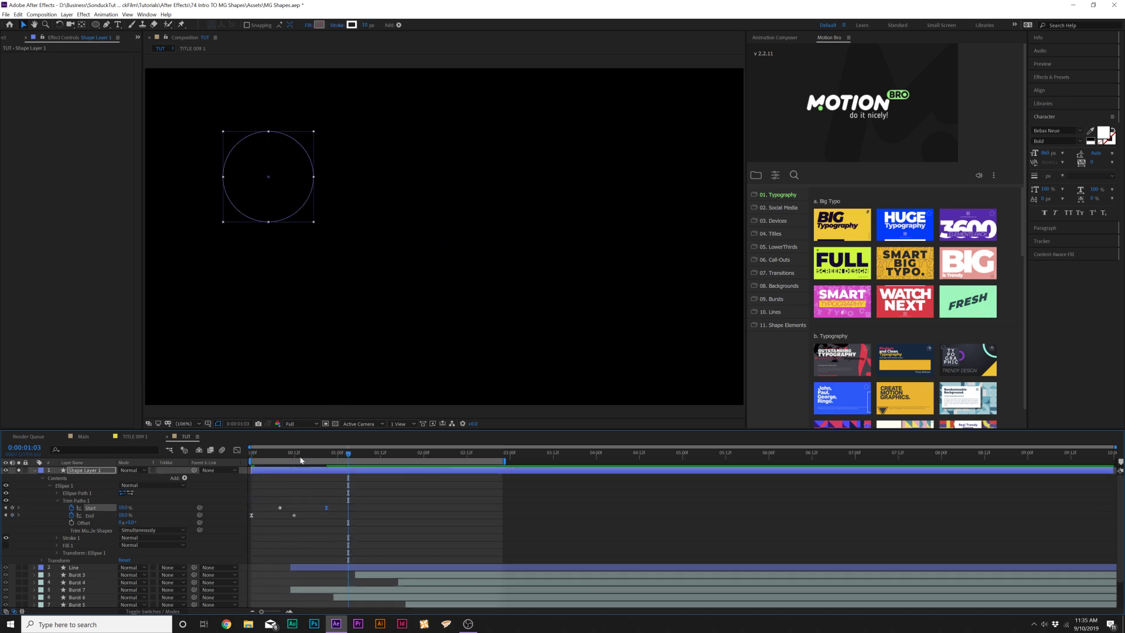
- At 0:00:00:13, duplicate the Ellipse 1 group, scale the copy to about 81% and rotate it about 93° to form an inner arc
left_click_drag(301, 456, 291, 457)
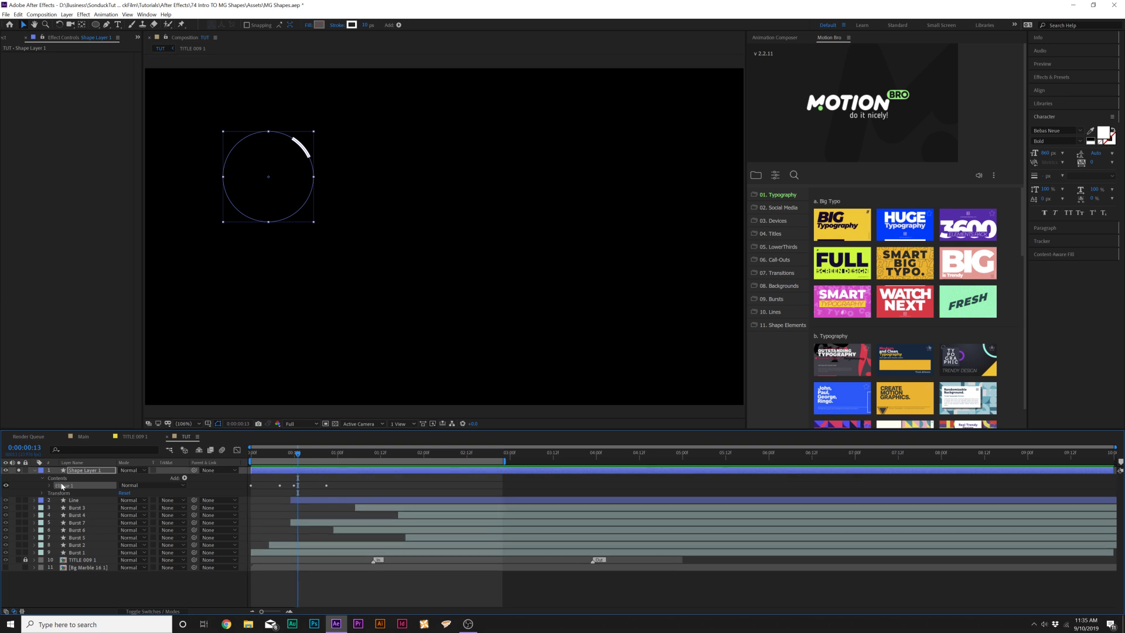
key("ctrl+d")
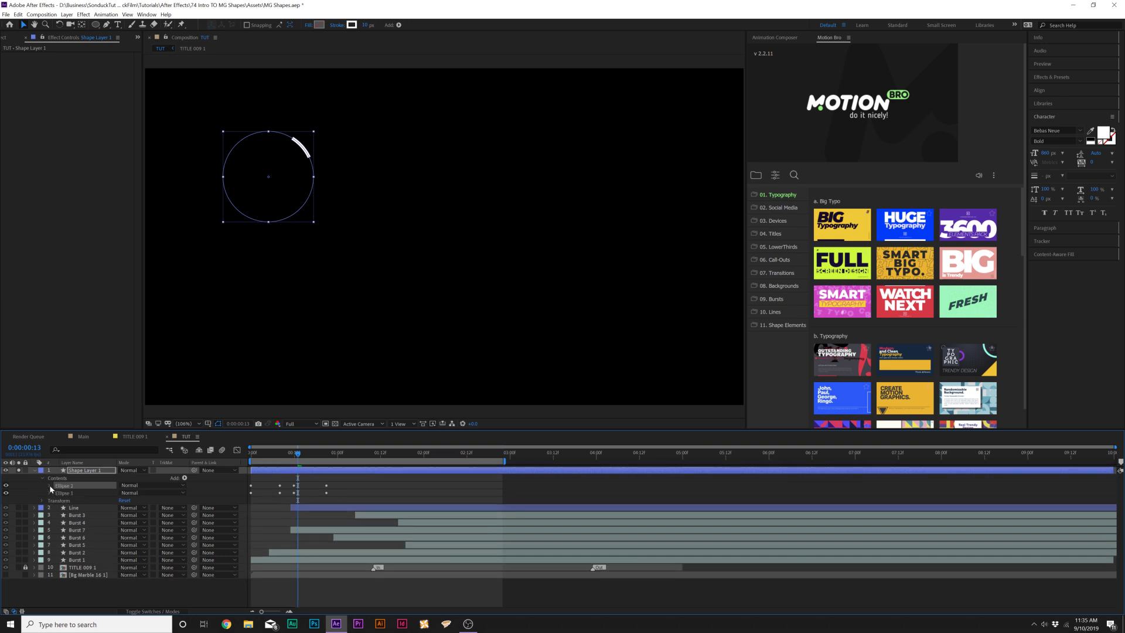
left_click(50, 485)
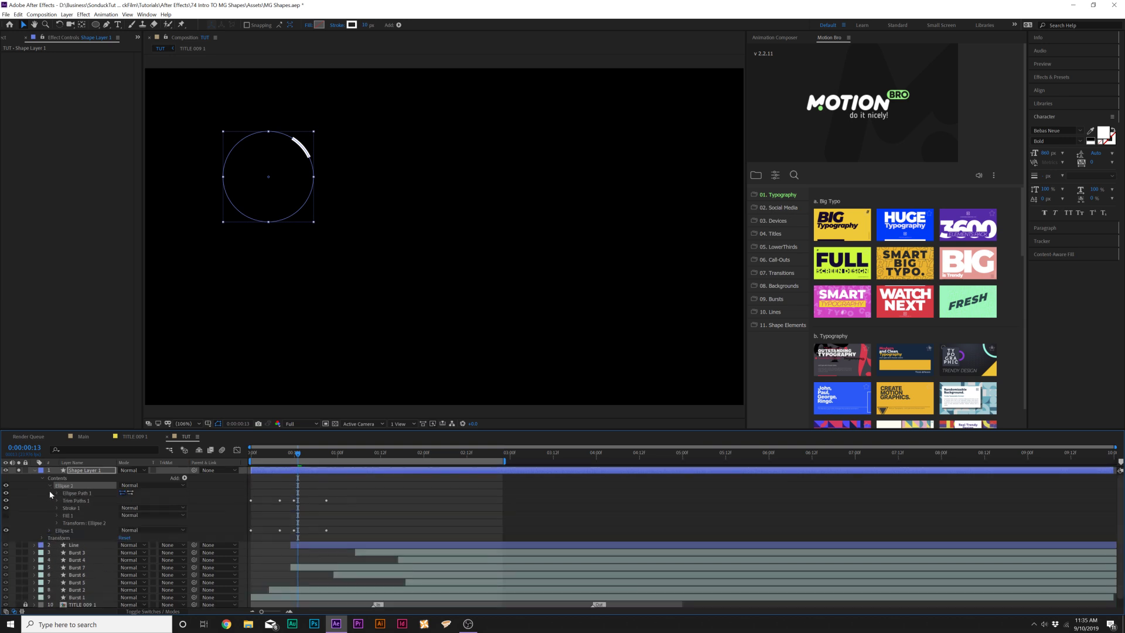
left_click(57, 524)
left_click_drag(129, 567, 120, 545)
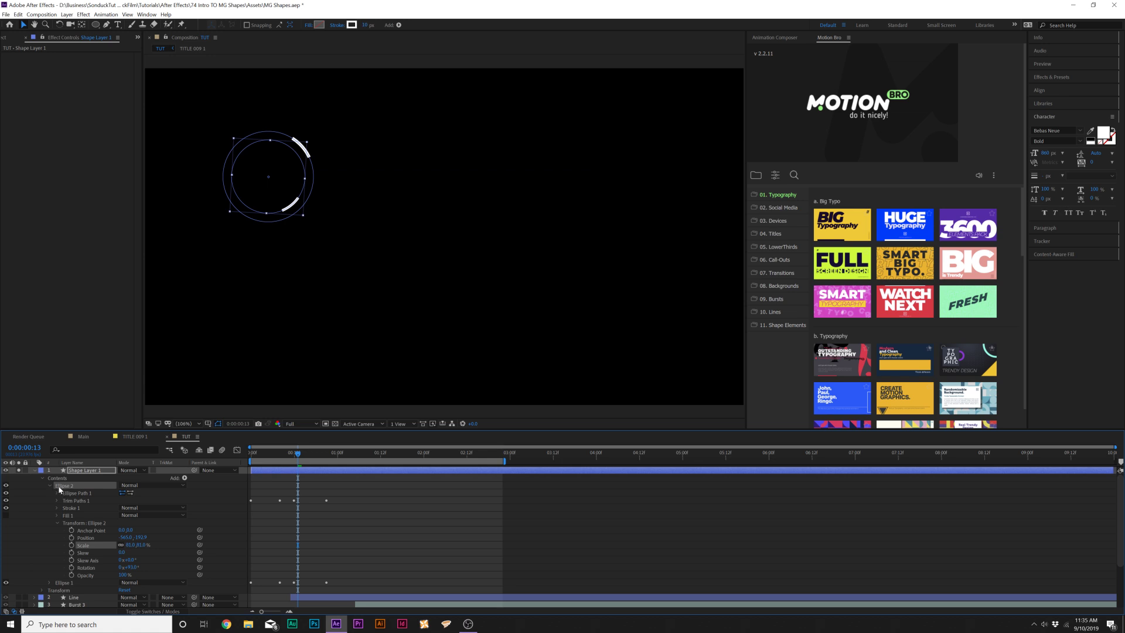
- Repeatedly duplicate the inner ellipse groups, scale and rotate them into staggered concentric arcs, and preview the circular burst
key("ctrl+d")
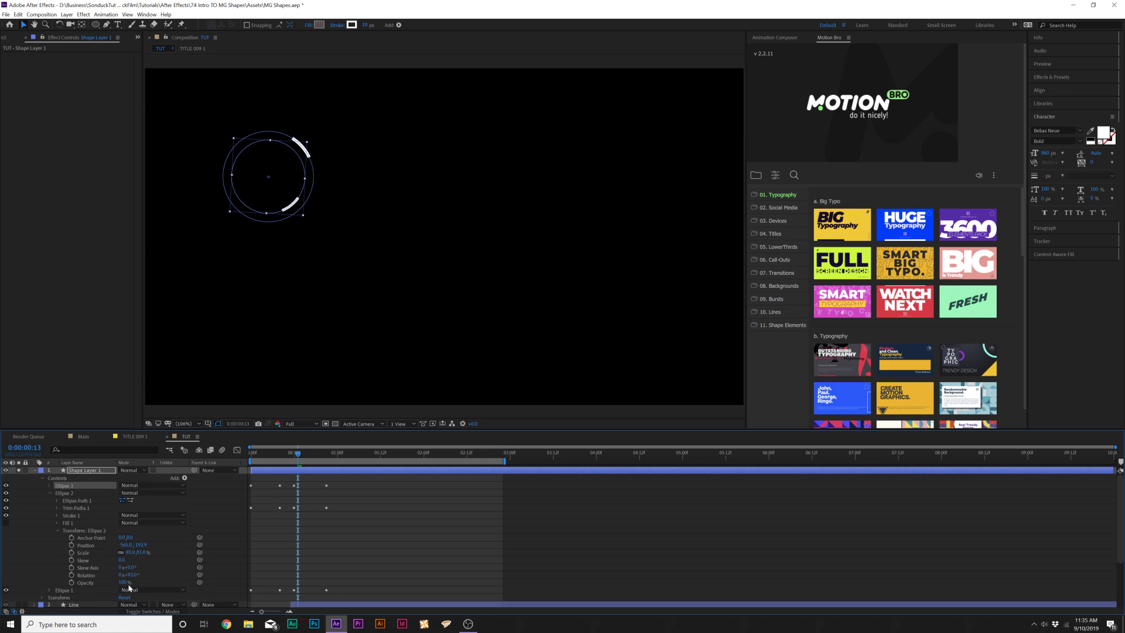
left_click_drag(134, 573, 140, 567)
left_click(64, 494)
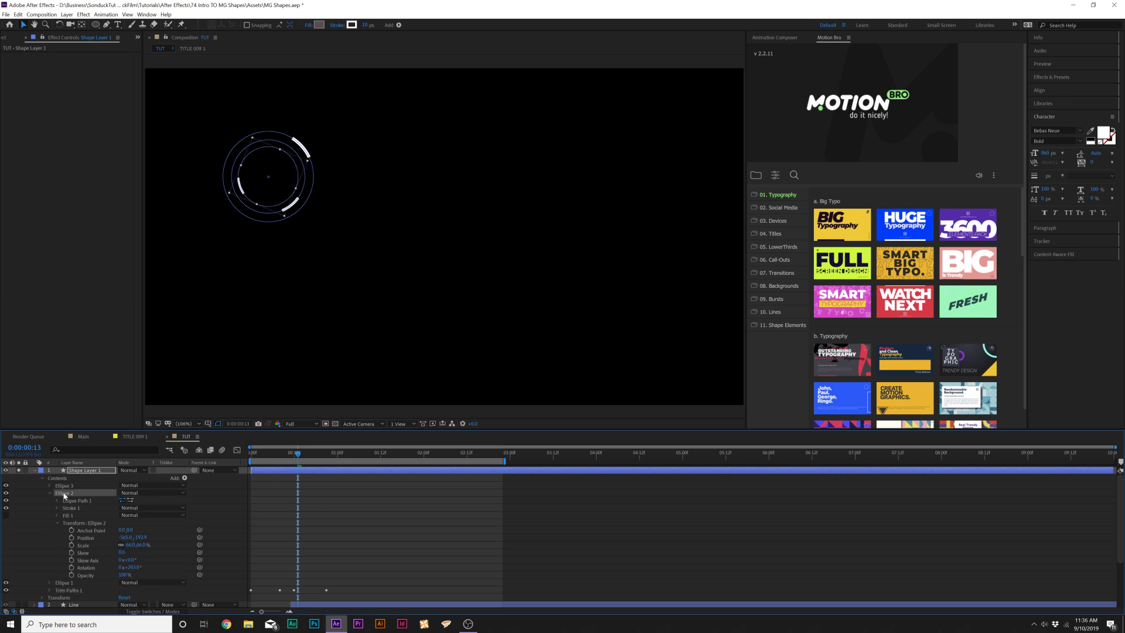
key("ctrl+d")
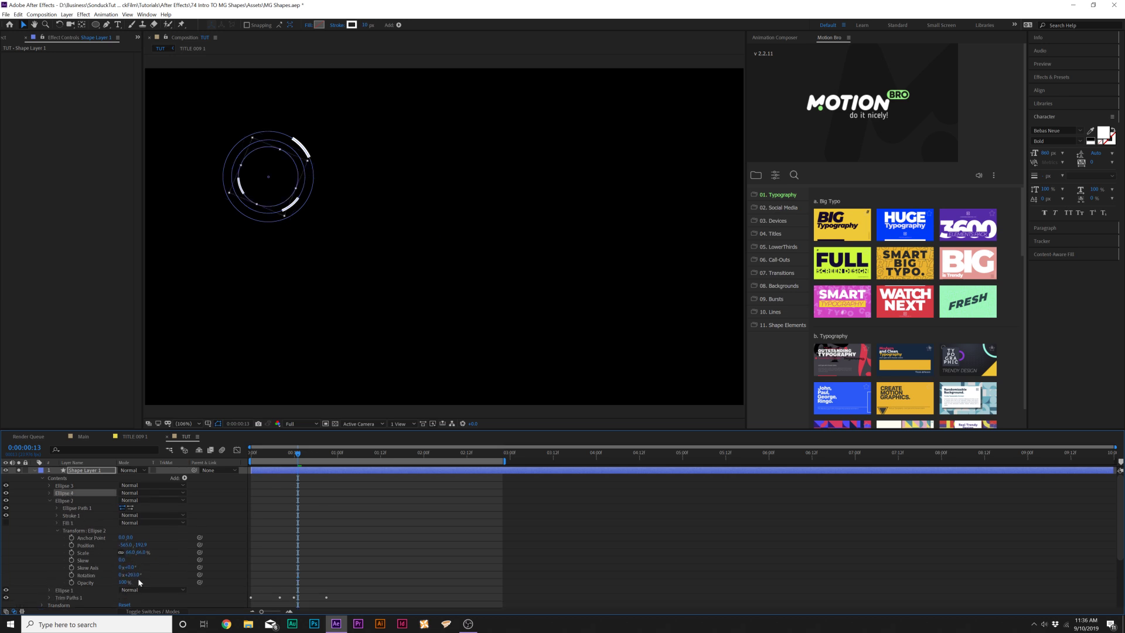
left_click_drag(138, 578, 191, 571)
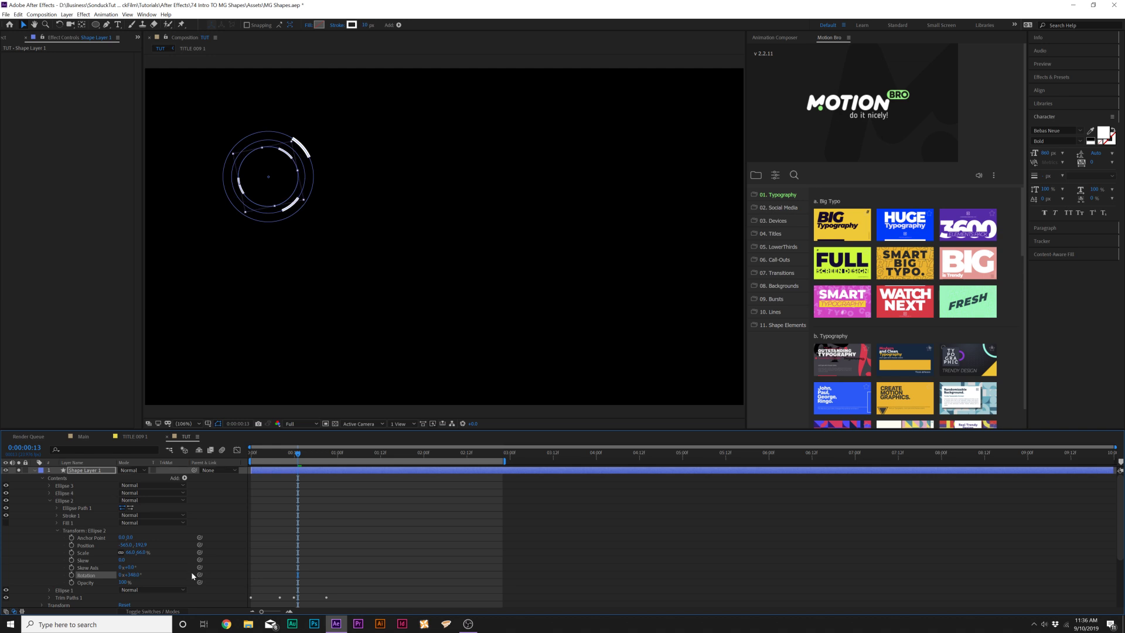
left_click(65, 501)
key("ctrl+d")
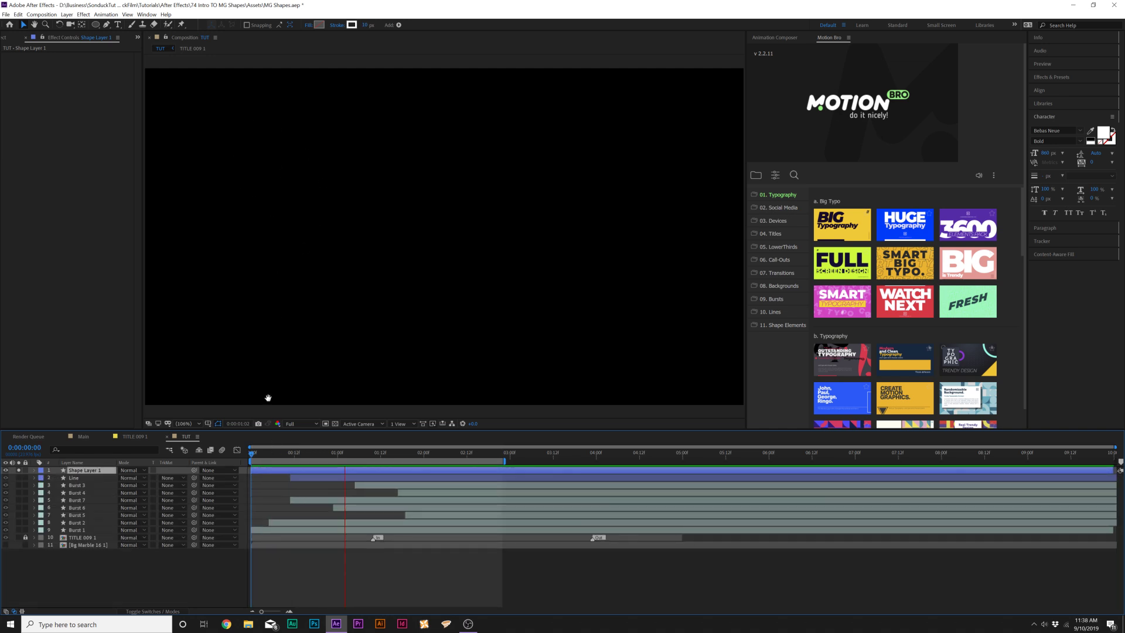
key("space")
- Move the anchor point of Shape Layer 1 to the centre of the concentric circles
left_click_drag(295, 452, 284, 452)
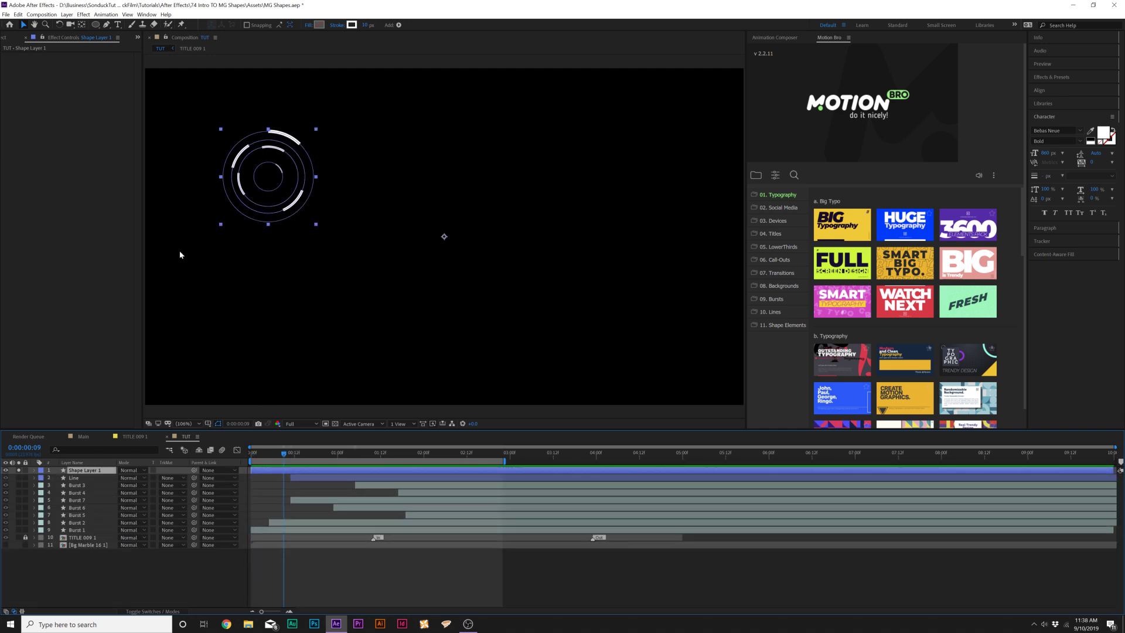
left_click(81, 27)
key("ctrl+alt+Home")
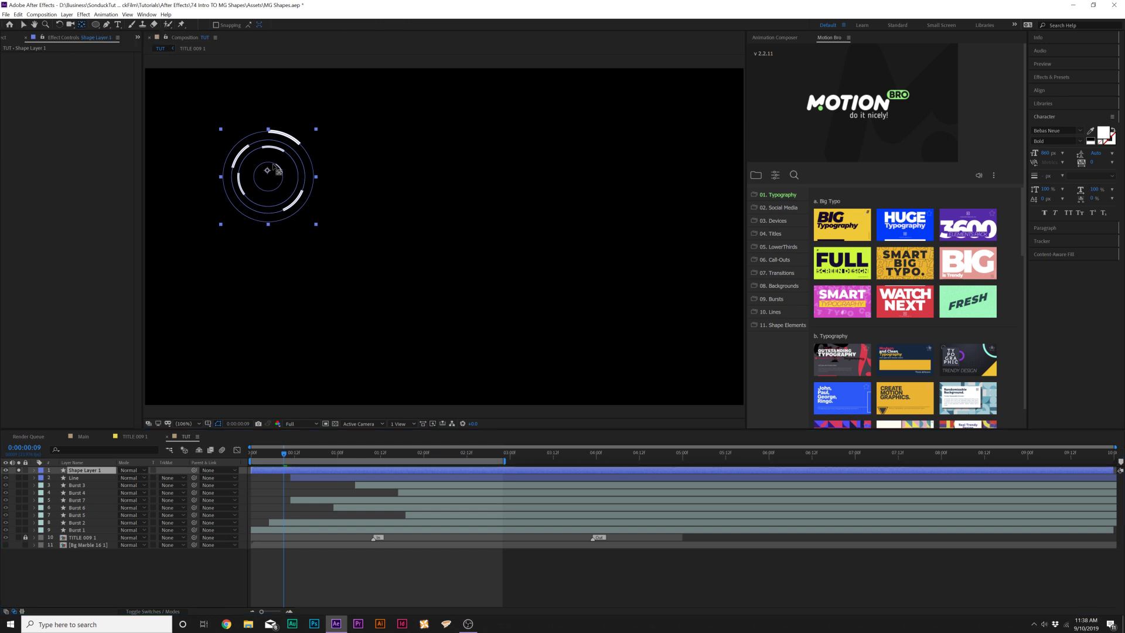
left_click(268, 173)
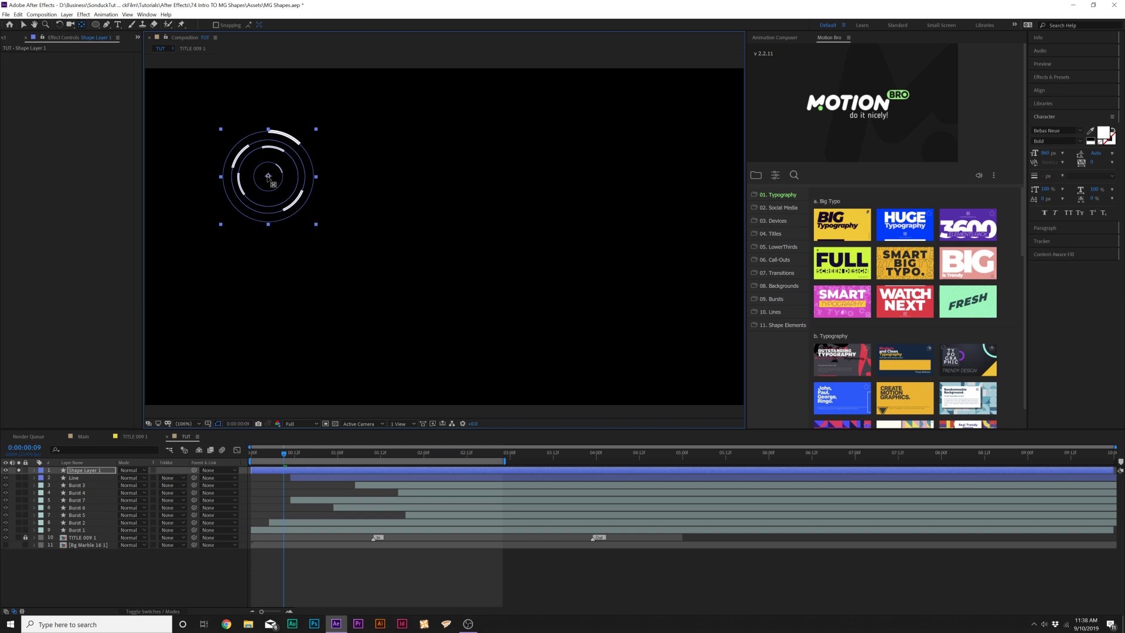
key("v")
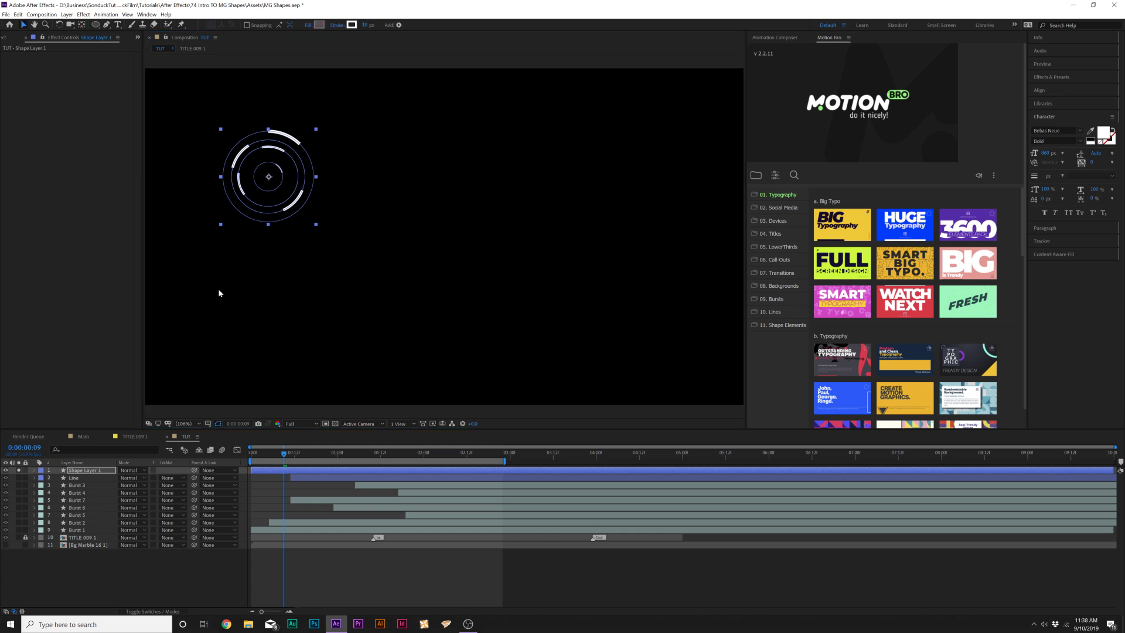
- Keyframe the Rotation of Shape Layer 1 from 0° at the first frame to a clockwise turn at 0:00:01:00
key("r")
left_click(251, 452)
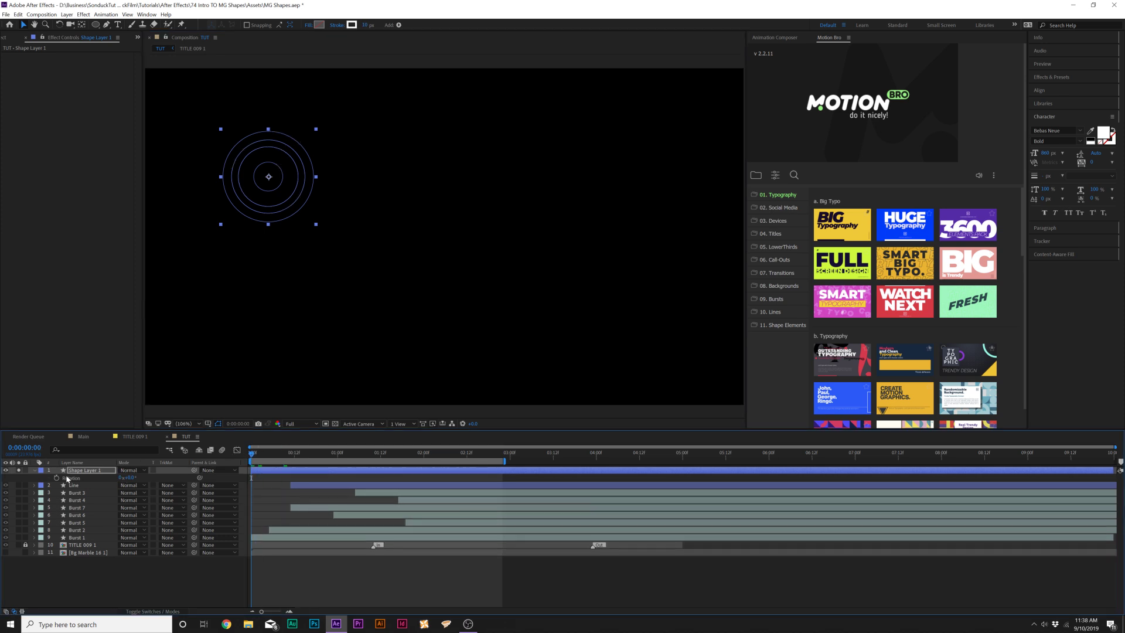
key("space")
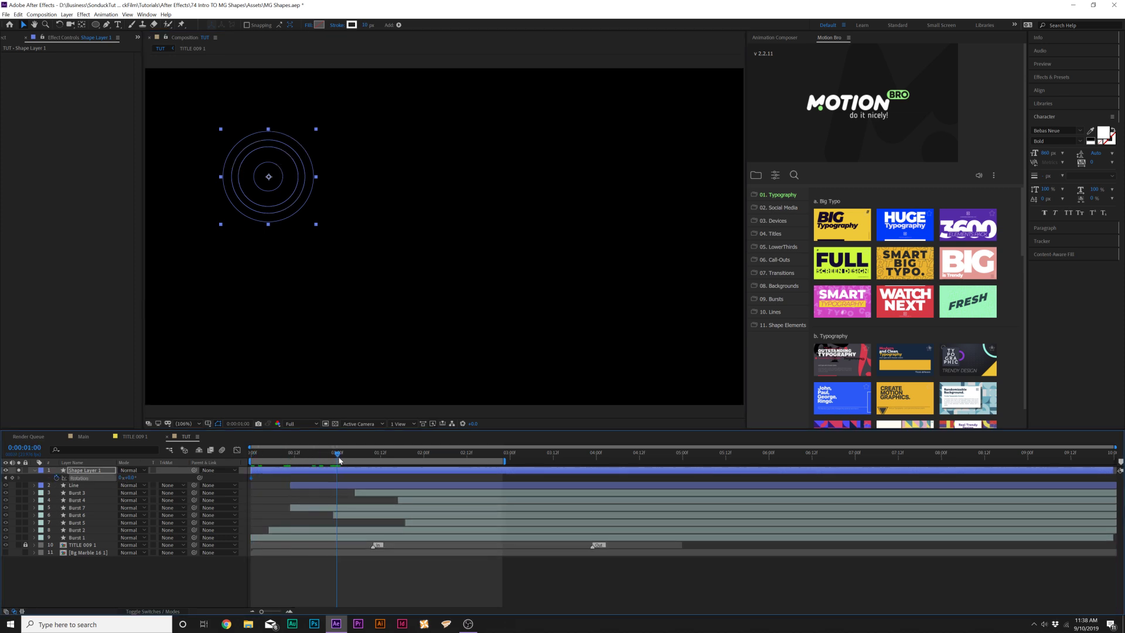
left_click_drag(129, 478, 176, 478)
left_click(253, 457)
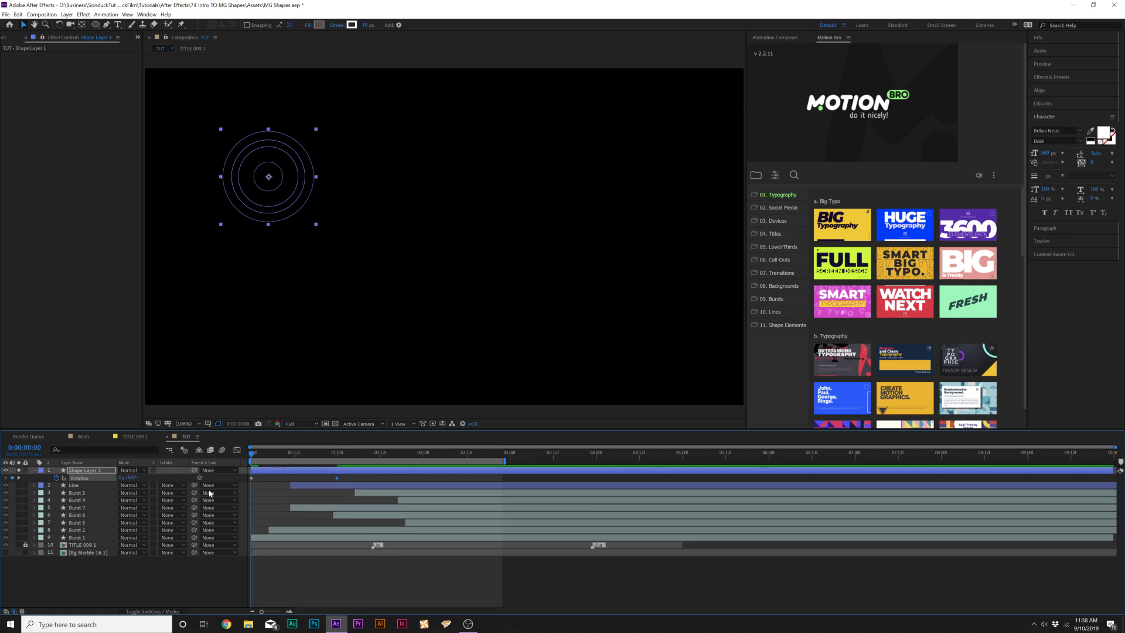
left_click(189, 580)
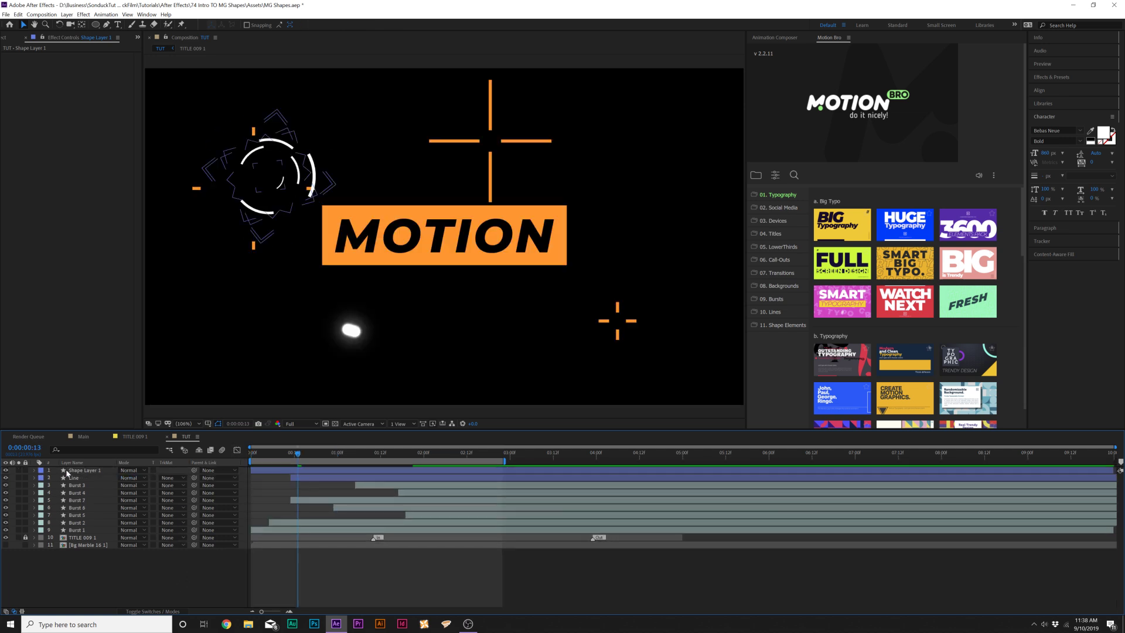
- Duplicate the circle burst layer several times and spread the copies around the MOTION title
left_click(67, 471)
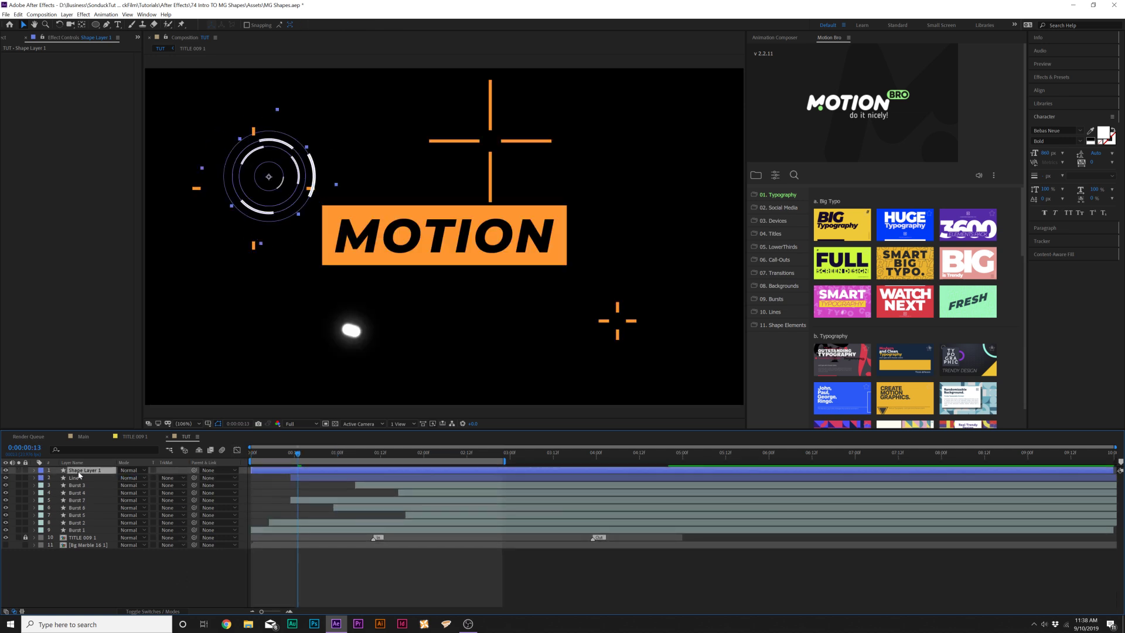
key("ctrl+d")
left_click_drag(326, 187, 598, 288)
key("ctrl+d")
key("ctrl+d")
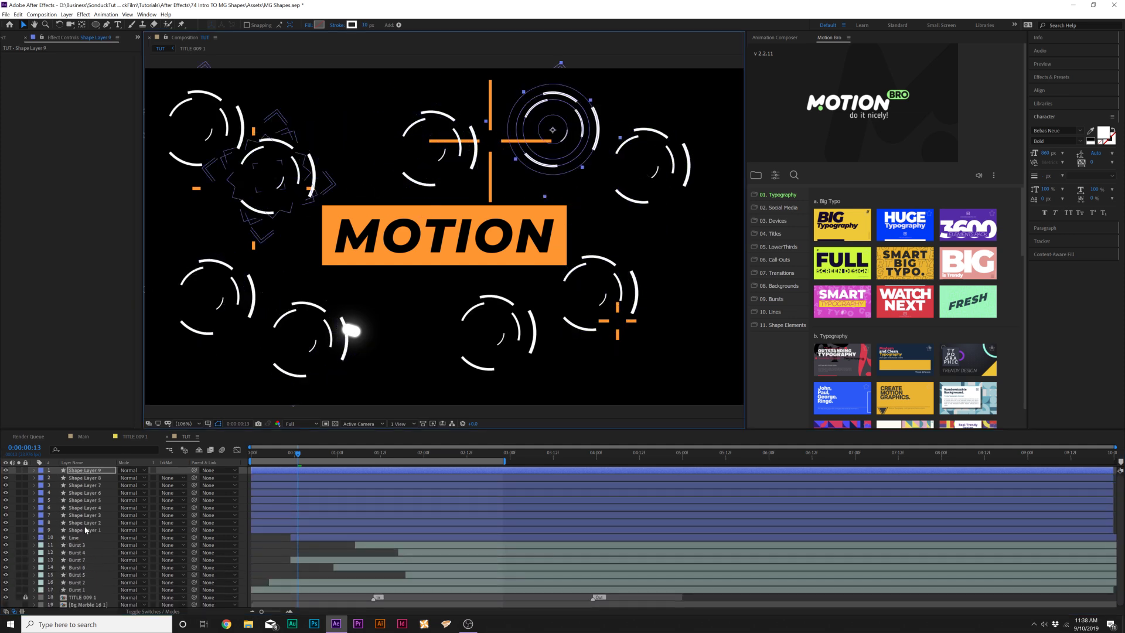
- Scale all nine circle burst layers together to about 60%, and check their keyframes
left_click(96, 529, "shift")
key("s")
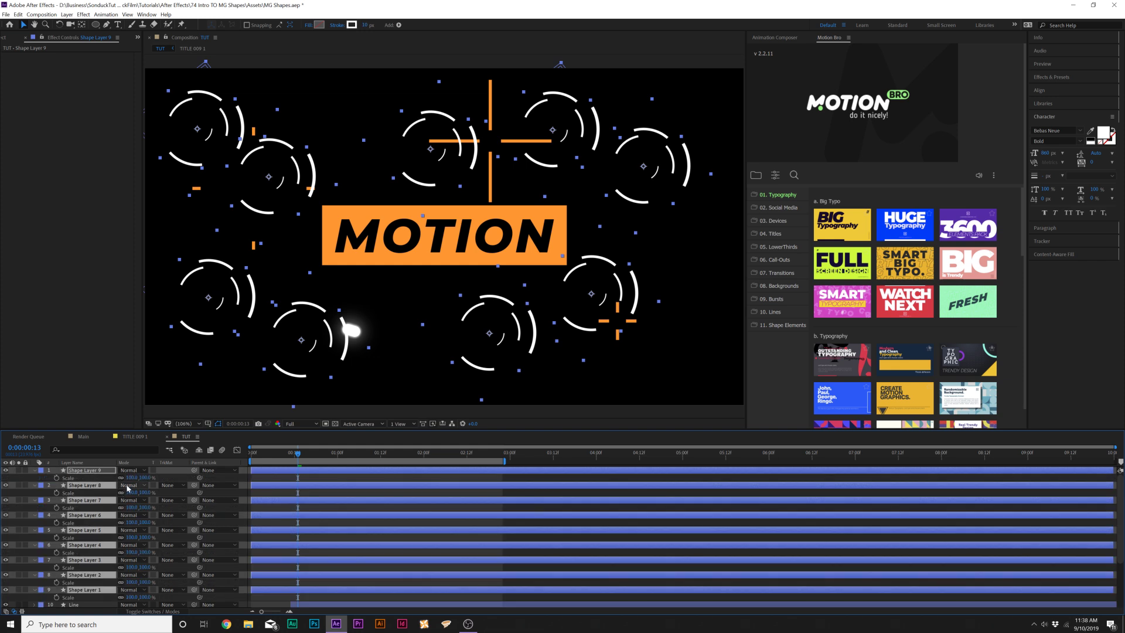
left_click_drag(122, 478, 99, 478)
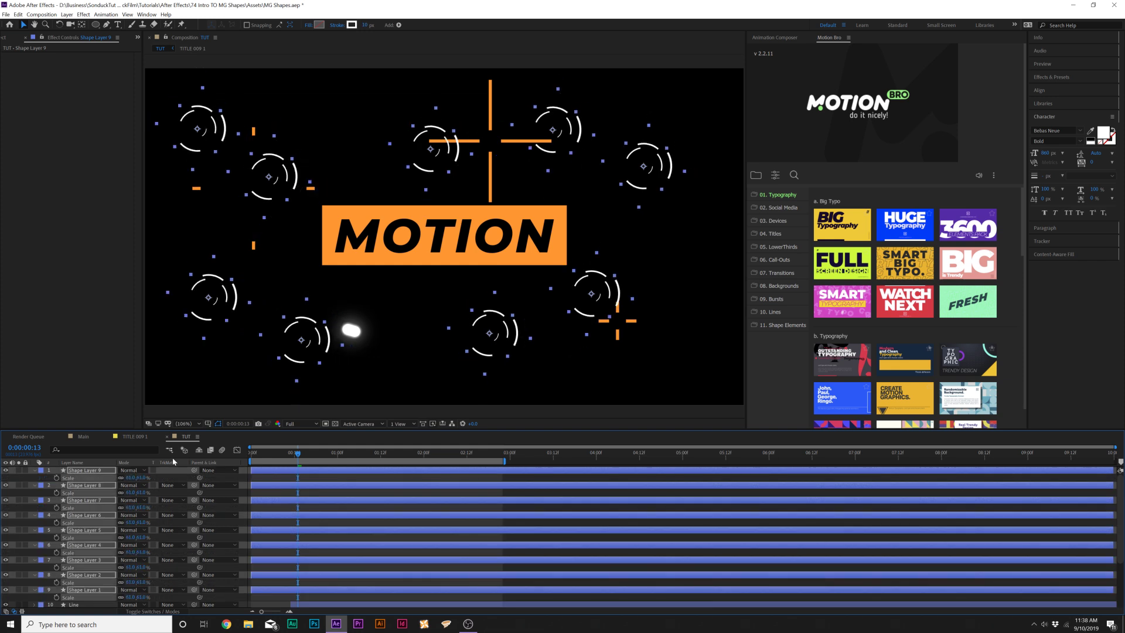
key("u")
key("u")
left_click(268, 514)
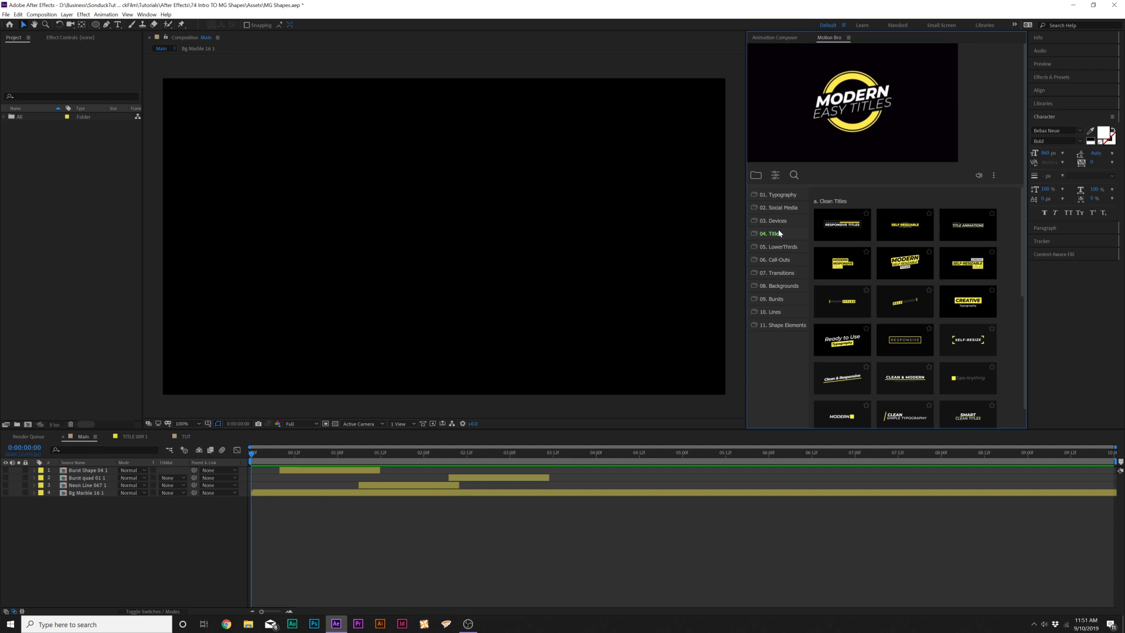
- Preview the Clean Titles presets in Motion Bro and apply the boxed RESPONSIVE title to the Main composition
mouse_move(906, 259)
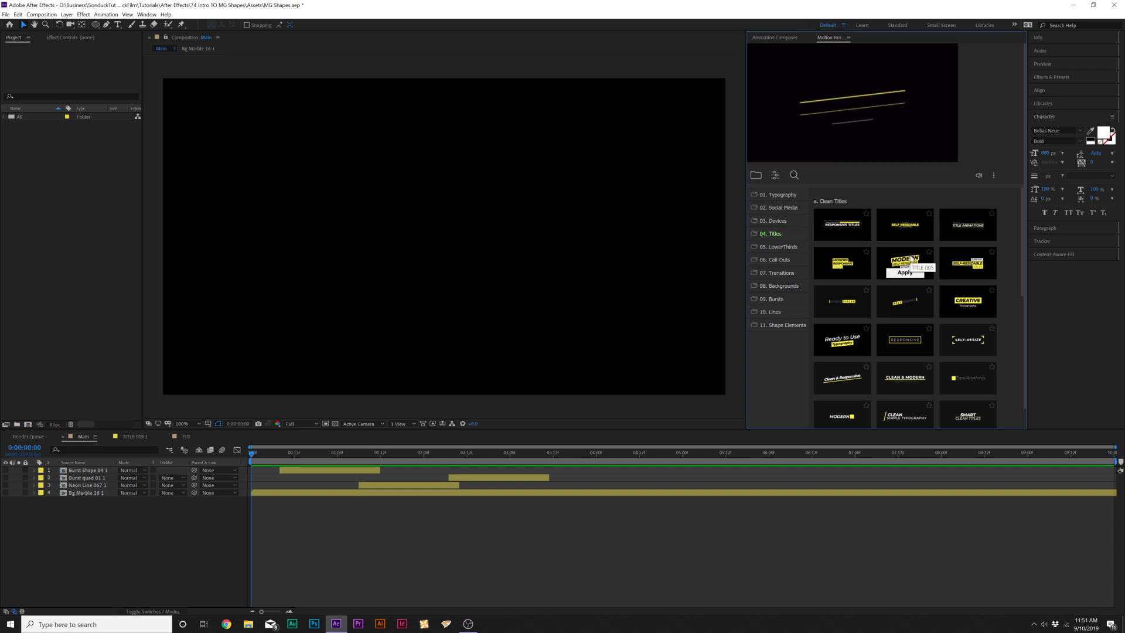
mouse_move(954, 268)
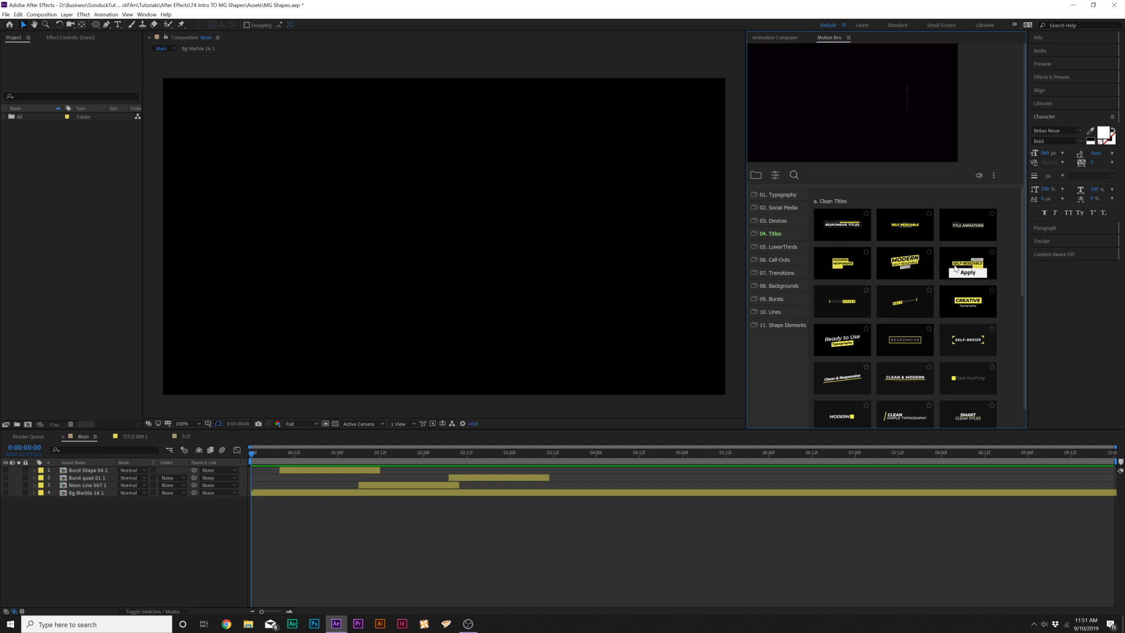
mouse_move(898, 349)
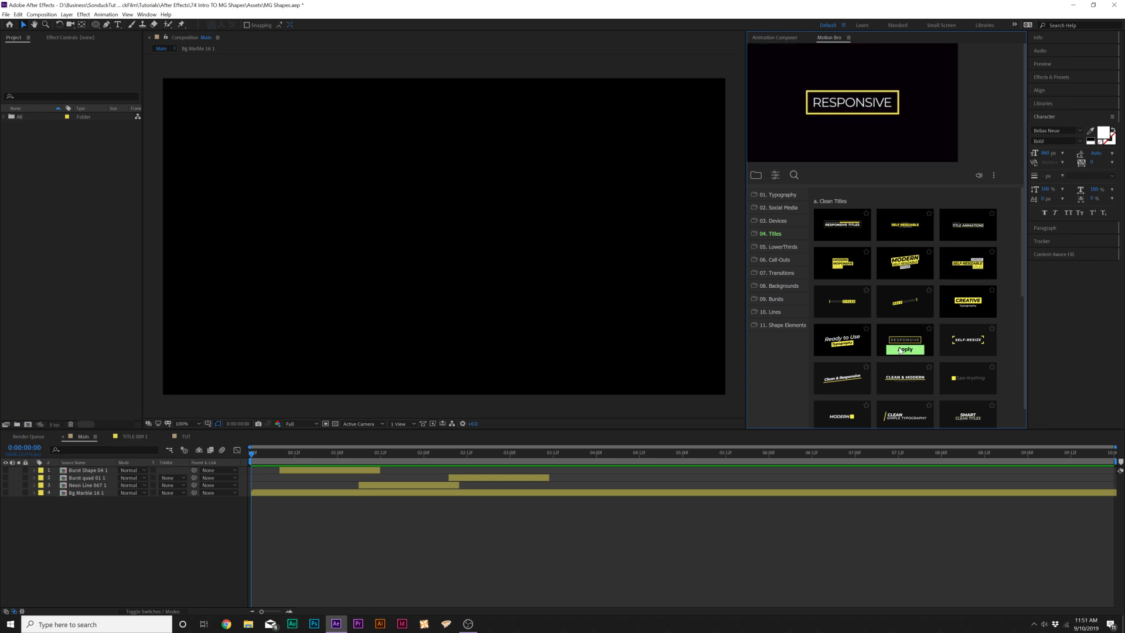
left_click(900, 350)
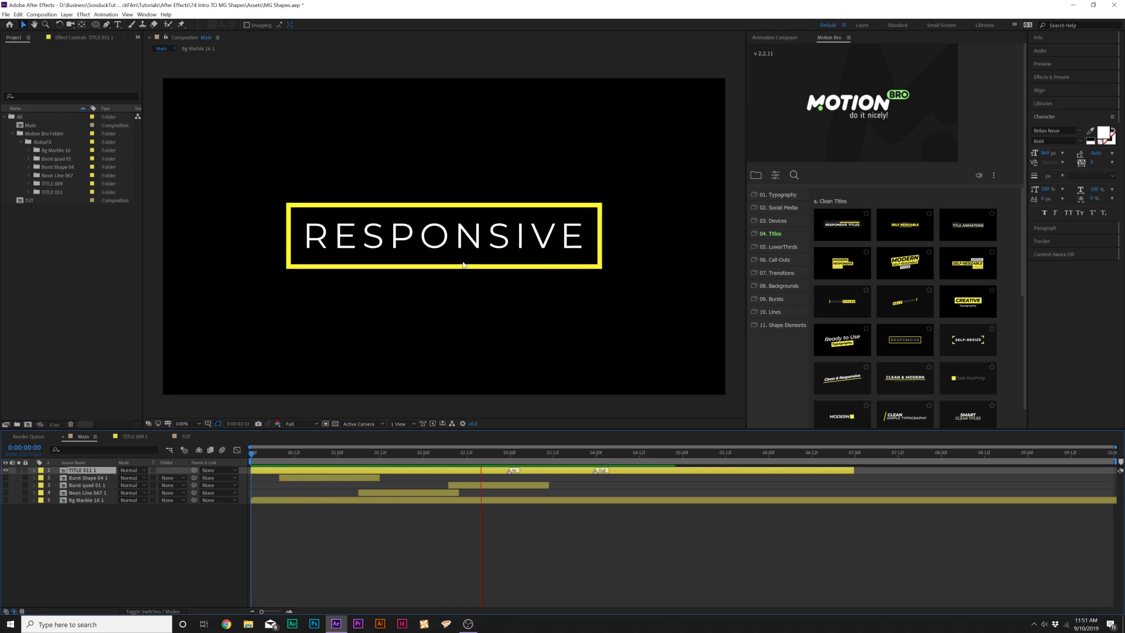
- Change the text in the TITLE 011 1 composition to SONDUCKFILM and return to the Main composition
double_click(88, 469)
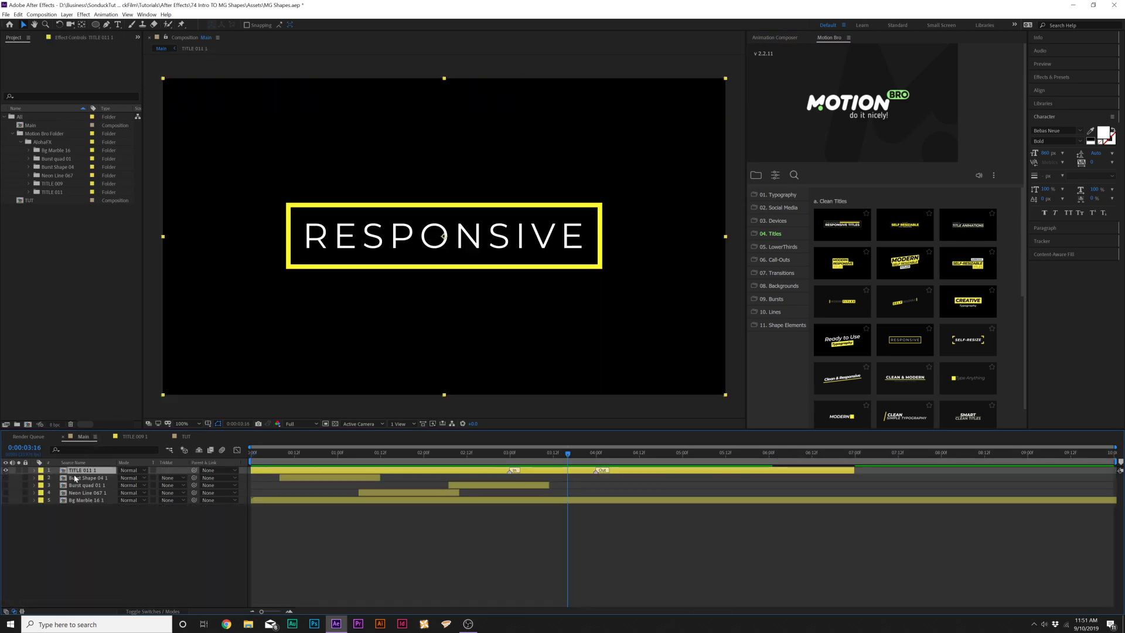
double_click(91, 471)
key("ctrl+t")
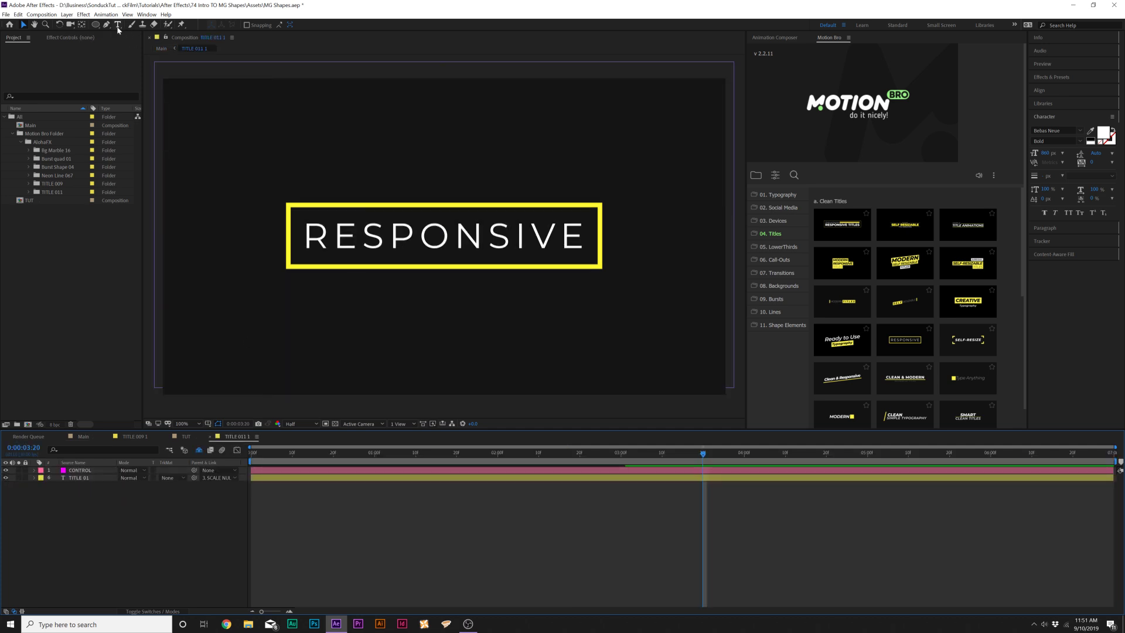
double_click(346, 260)
type("SONDUCKFI")
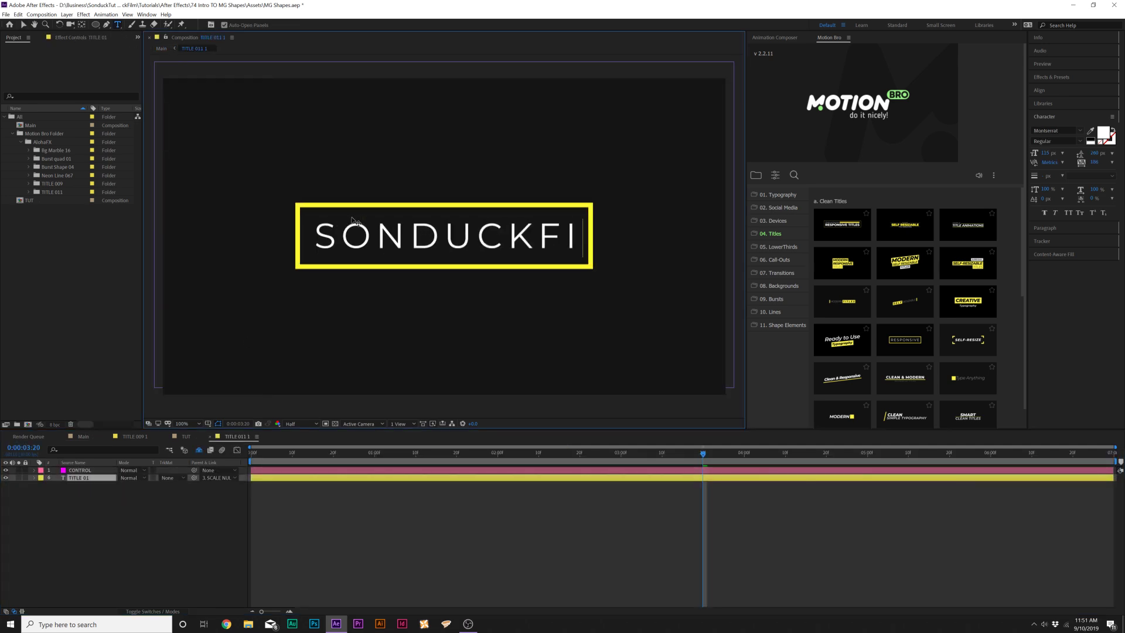
type("LM")
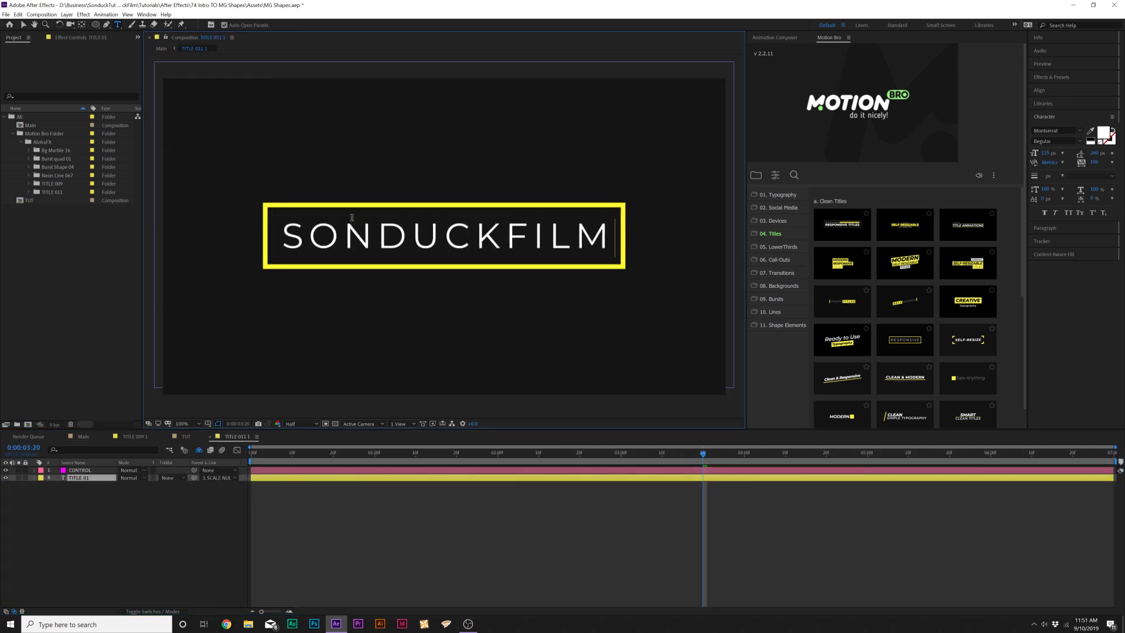
left_click(86, 440)
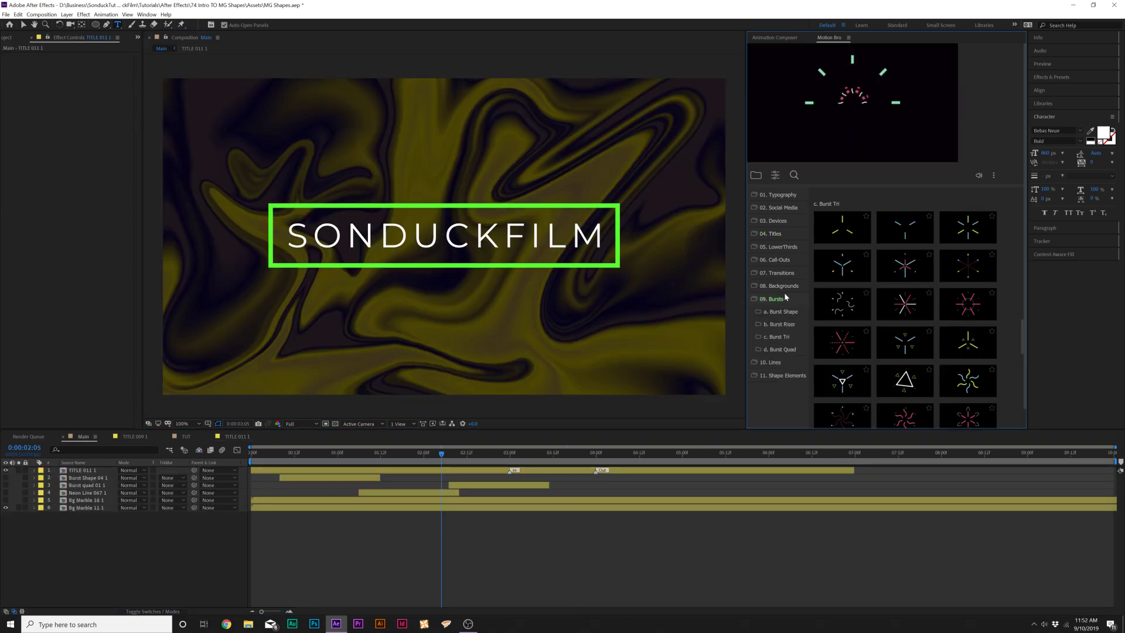
- Browse and preview the Burst Tri and Burst Quad presets in Motion Bro's Bursts category
mouse_move(853, 262)
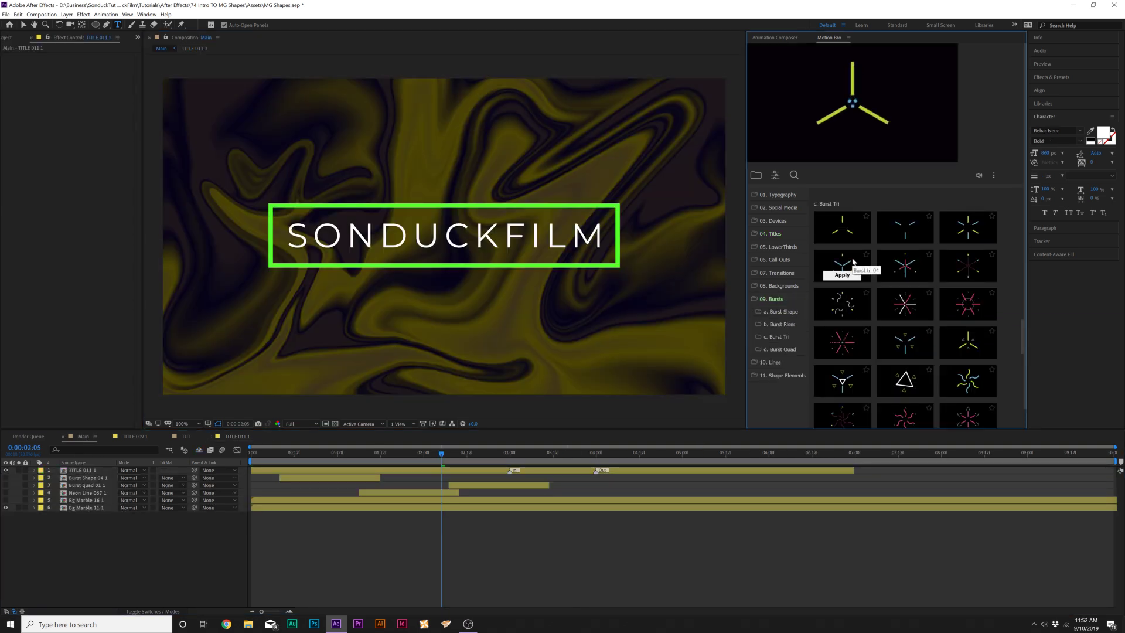
mouse_move(888, 267)
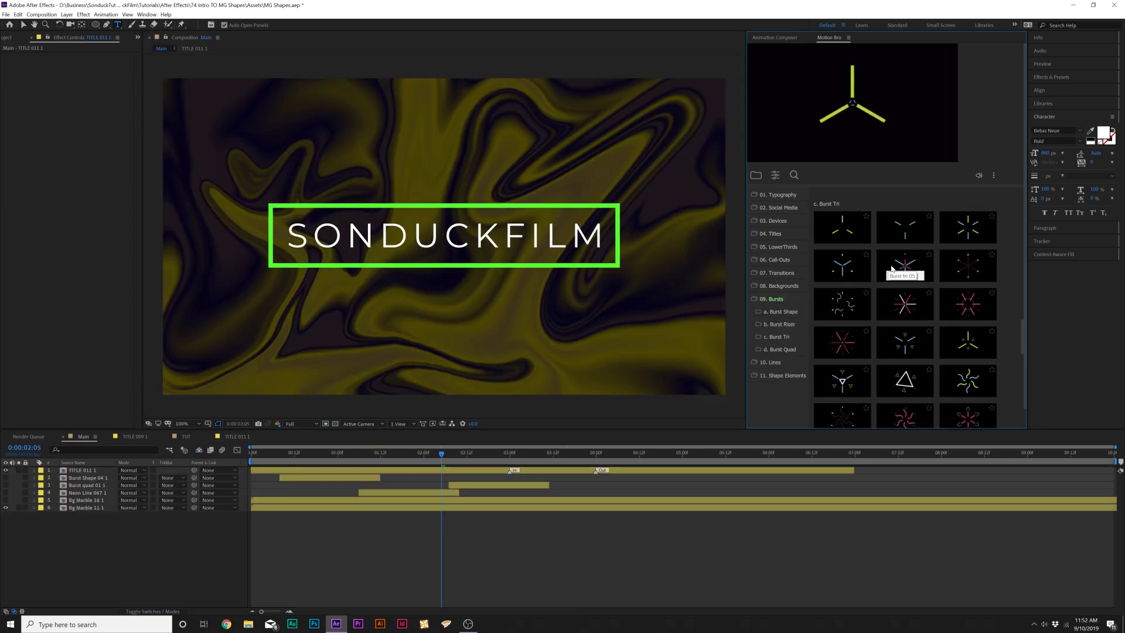
scroll(890, 270, "down", 3)
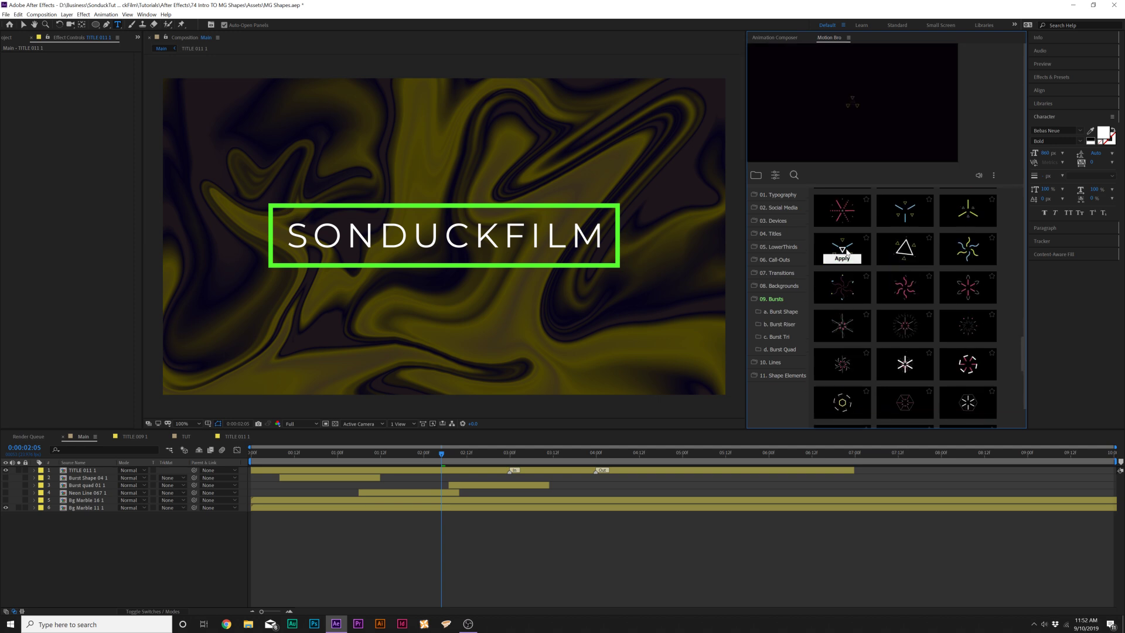
mouse_move(846, 325)
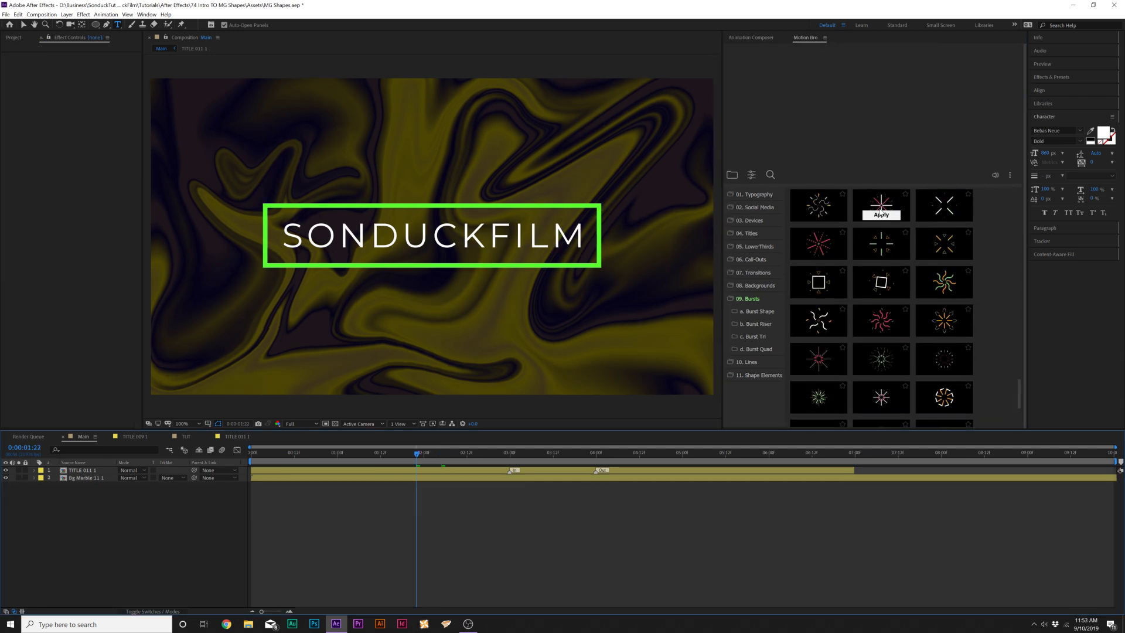
mouse_move(881, 215)
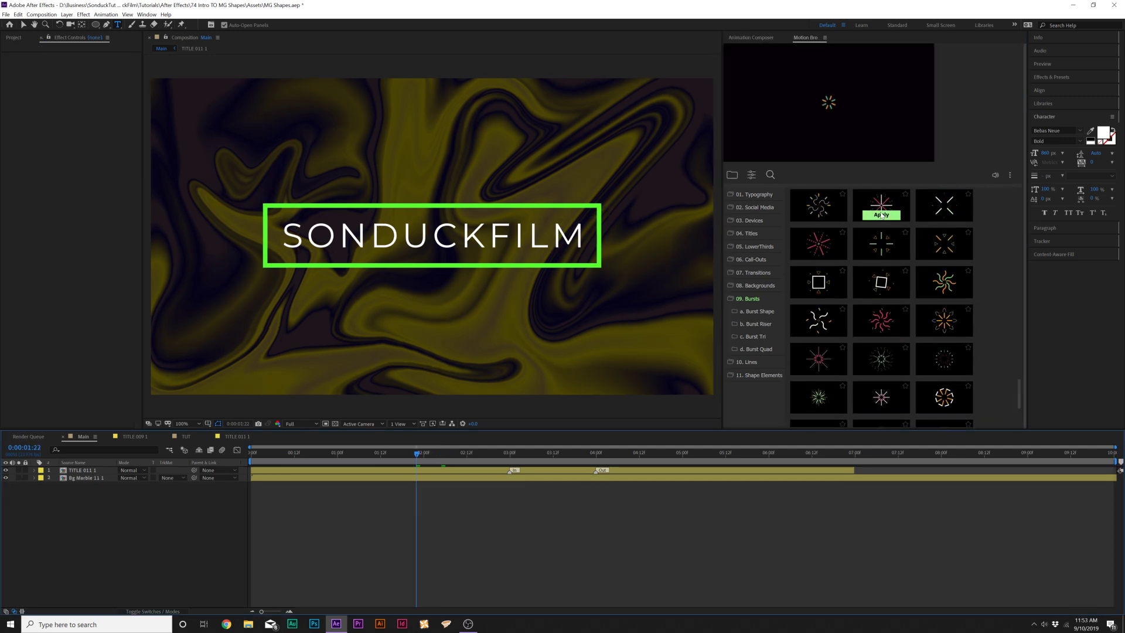